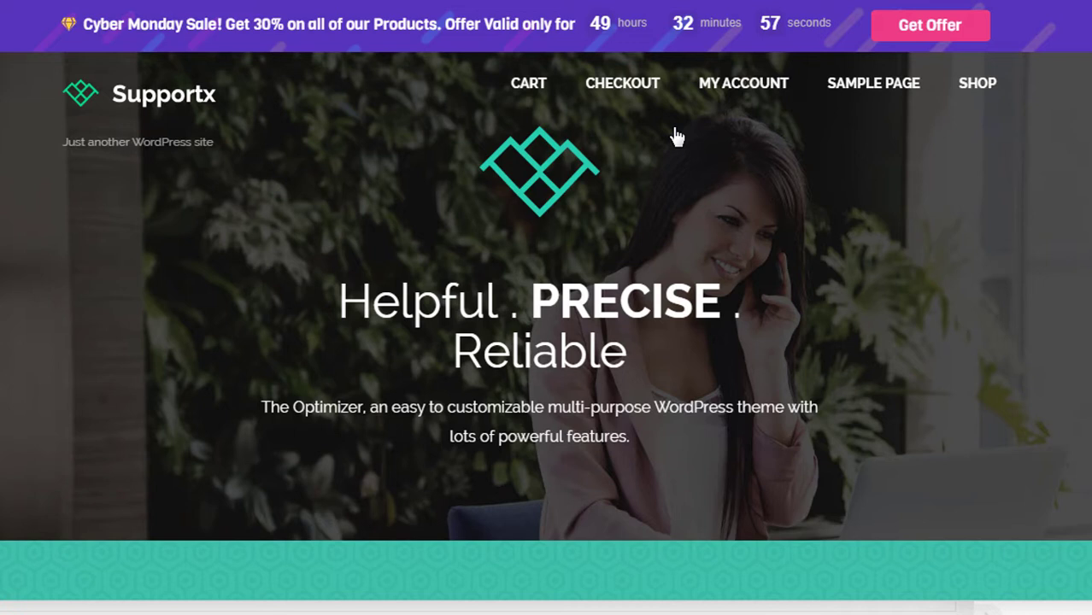
Open the coupon offer from the site's Cyber Monday promo bar to view it, and close it.
click(894, 33)
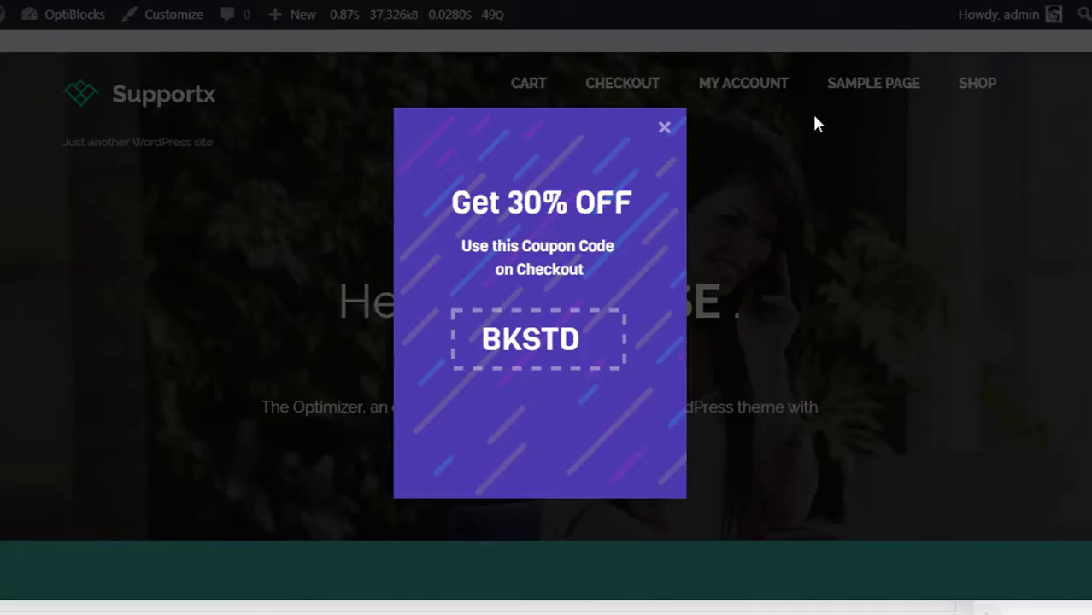
click(666, 128)
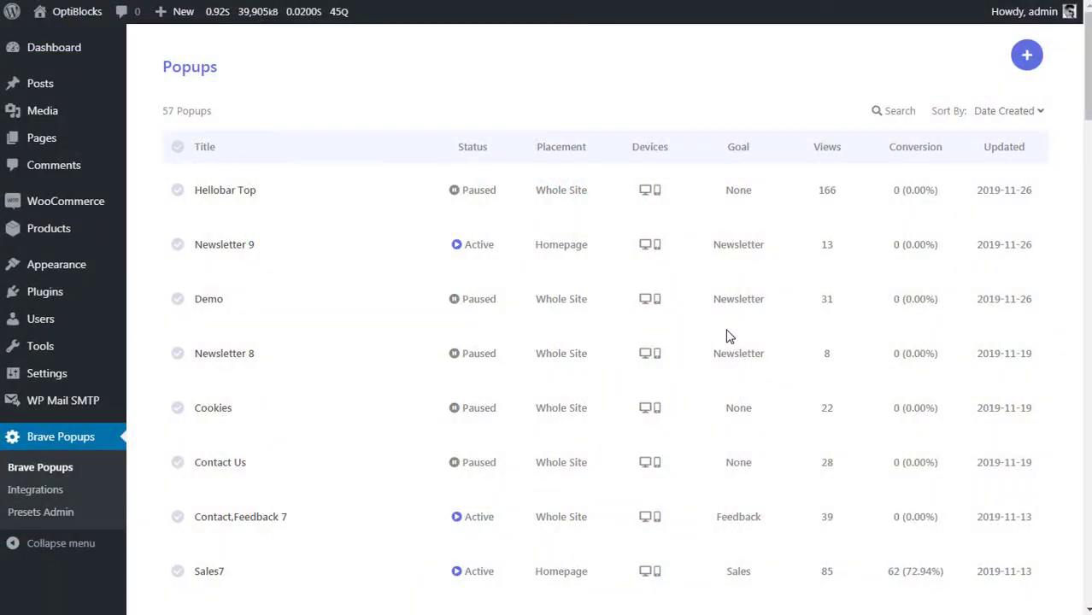
Create a new popup titled "My Topbar Promo" with the Increase Sales goal, starting from a blank design.
click(1018, 64)
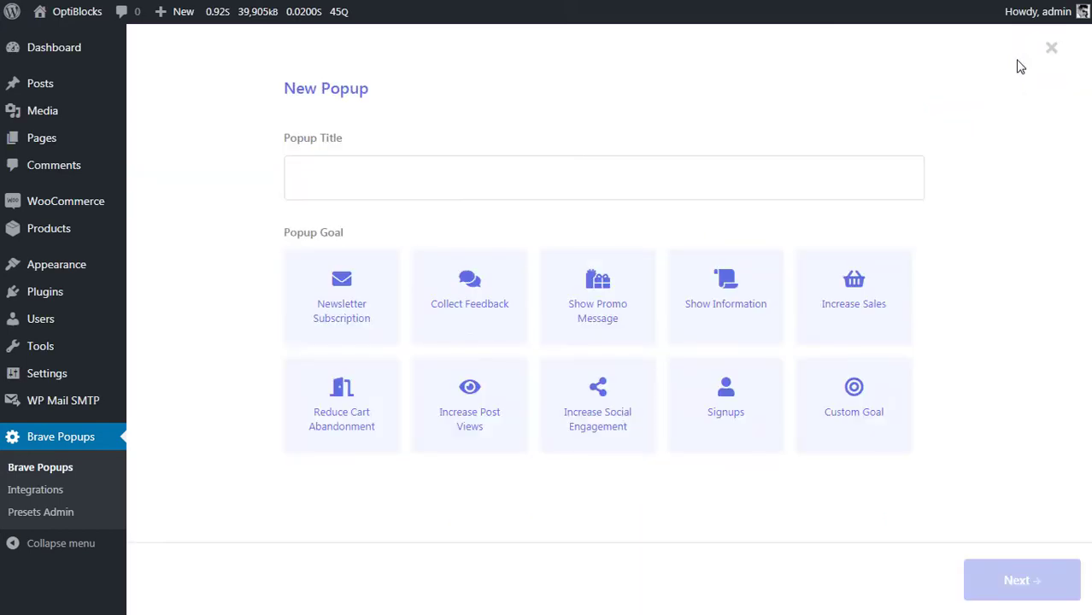
click(497, 175)
text(M)
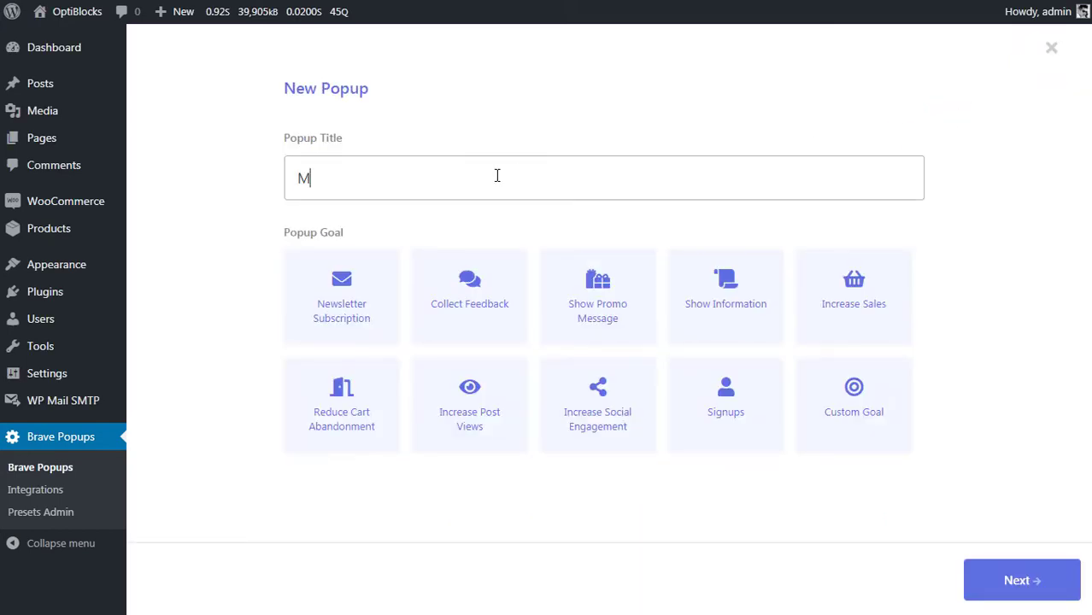
text(y Topbar Promo)
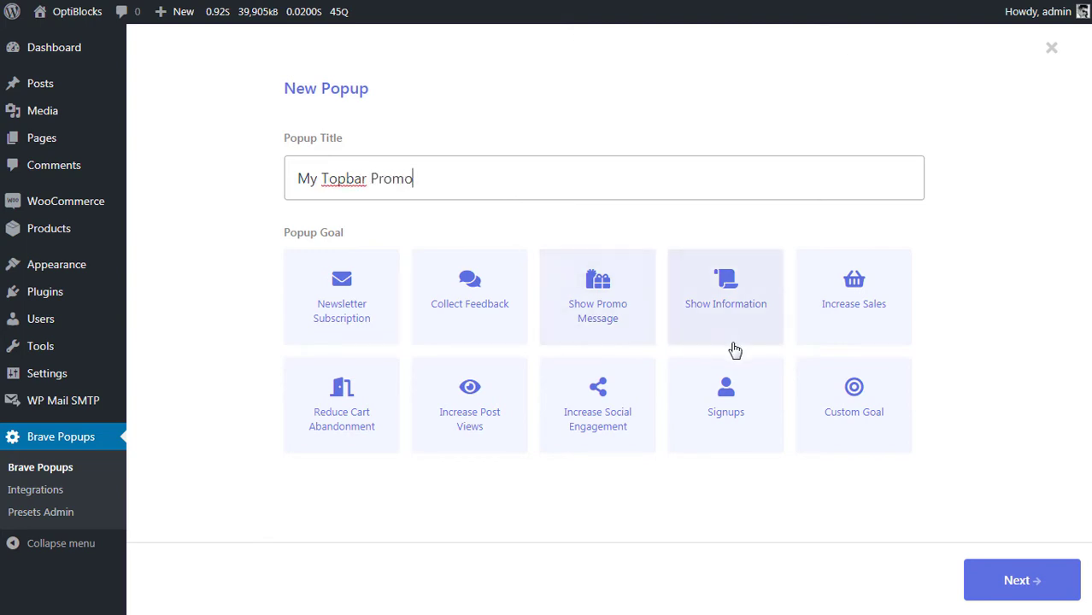
click(831, 344)
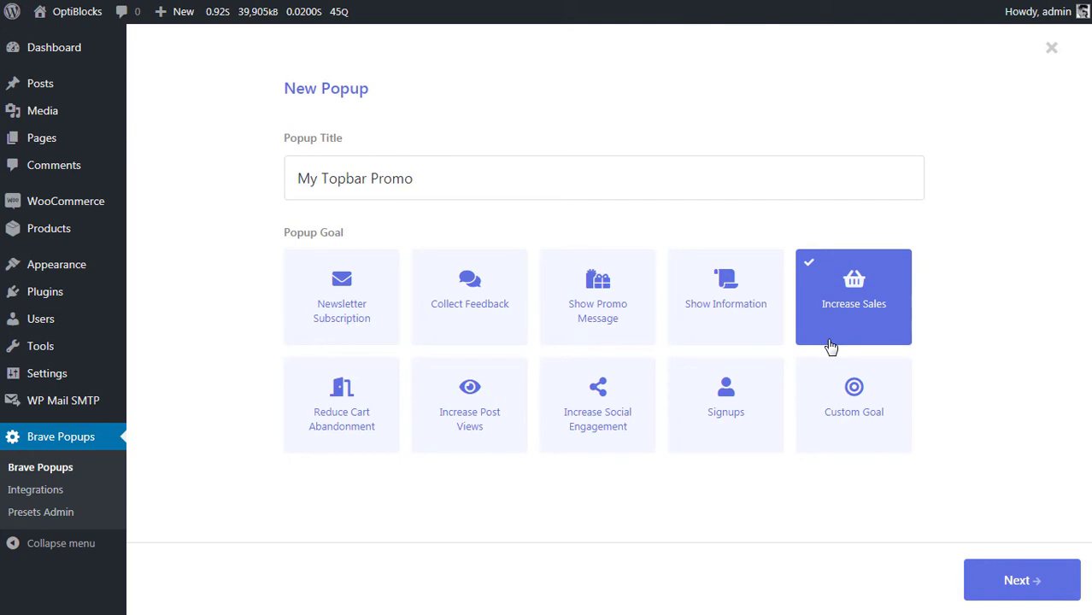
click(994, 592)
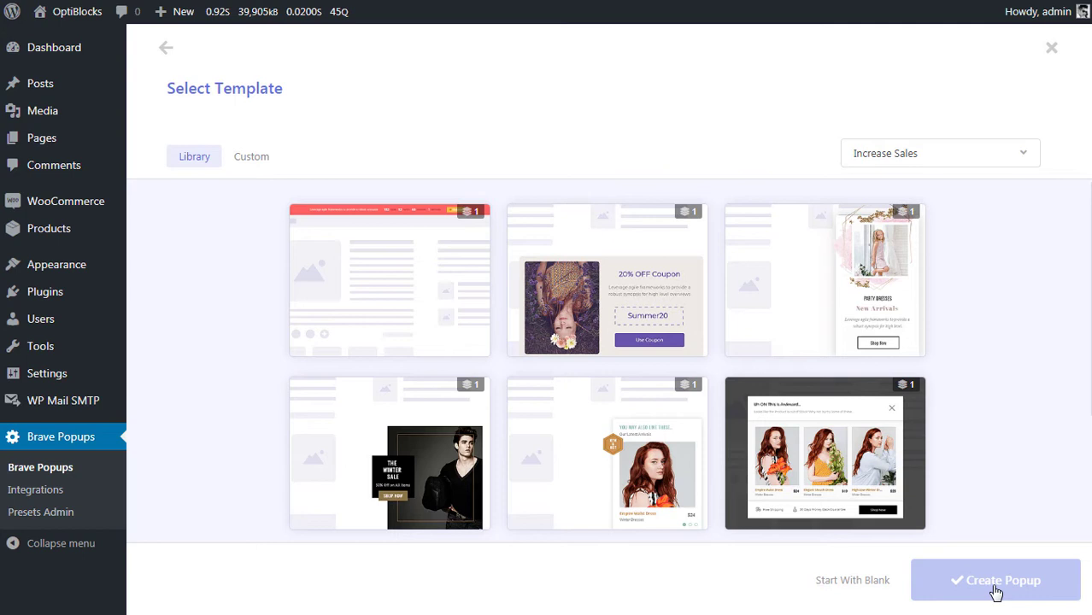
click(876, 584)
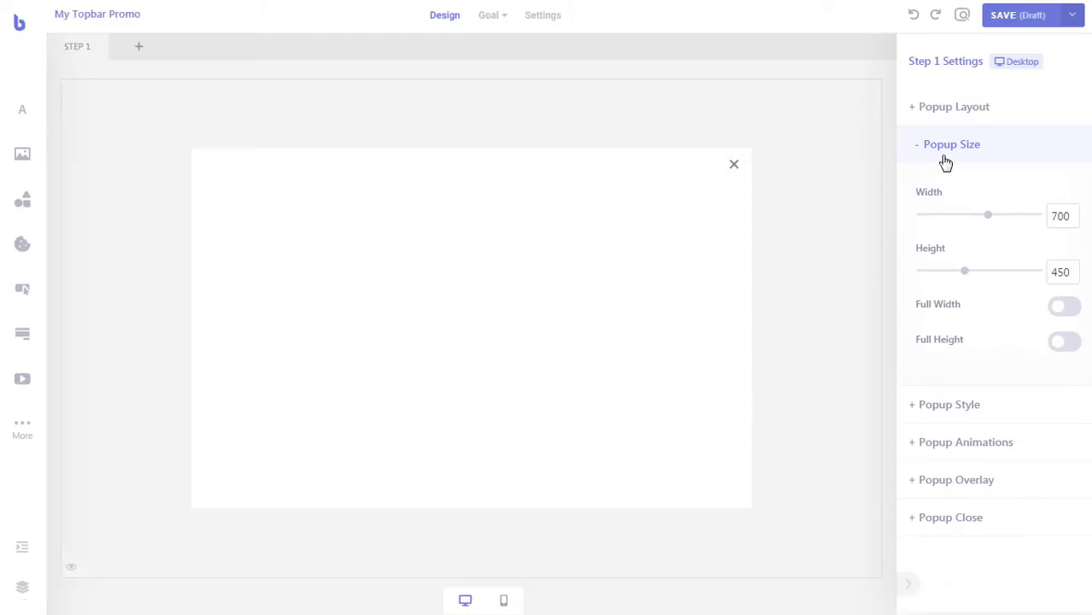
Change the popup layout to Top/Bottom Bar and set its height to 55 px.
click(978, 109)
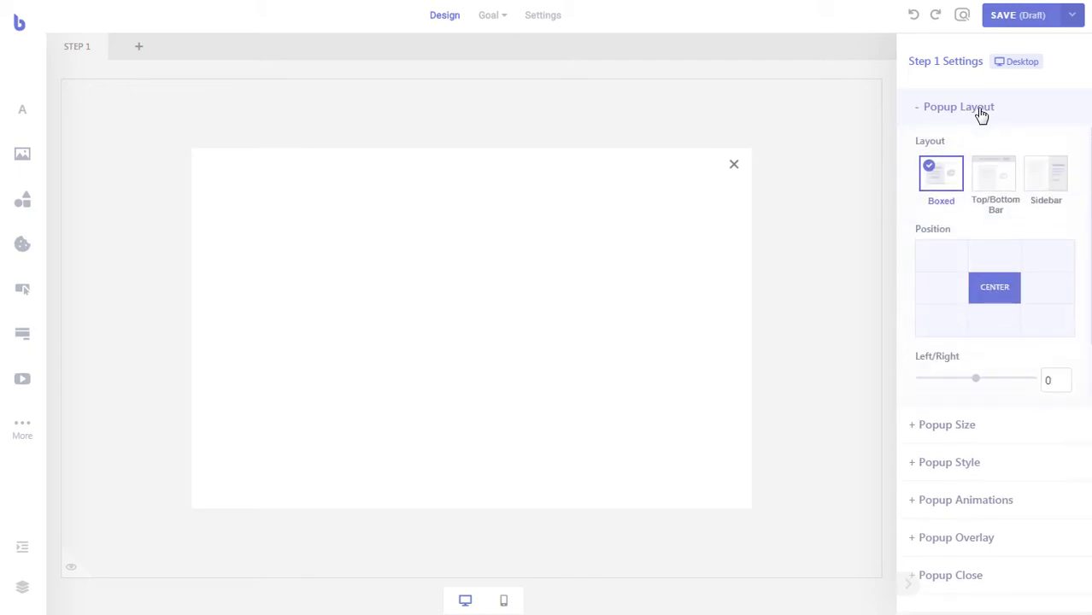
click(992, 171)
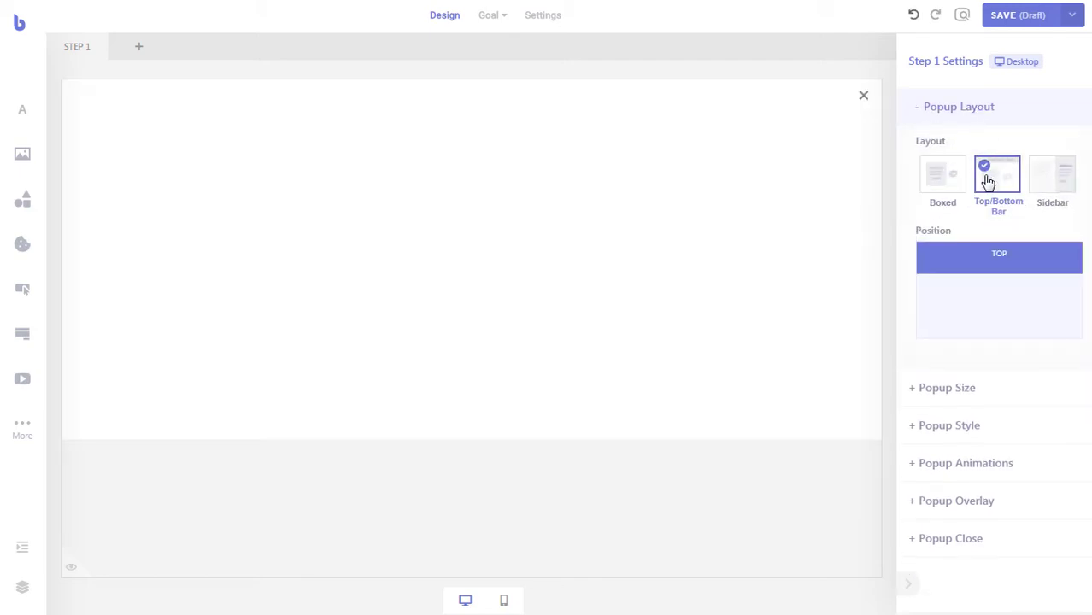
click(988, 388)
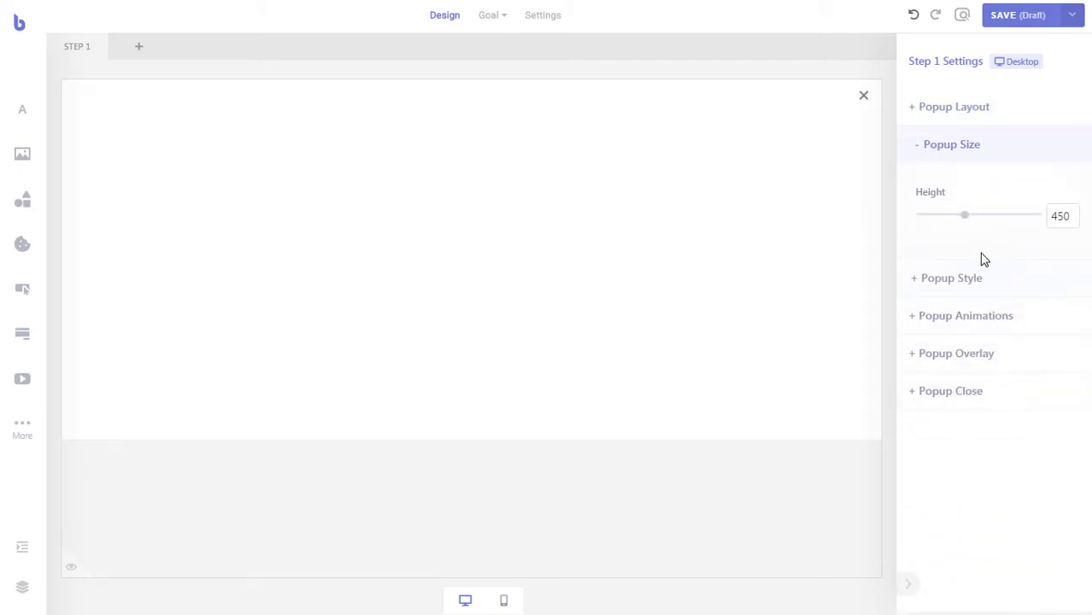
drag(968, 220, 927, 225)
double_click(1056, 217)
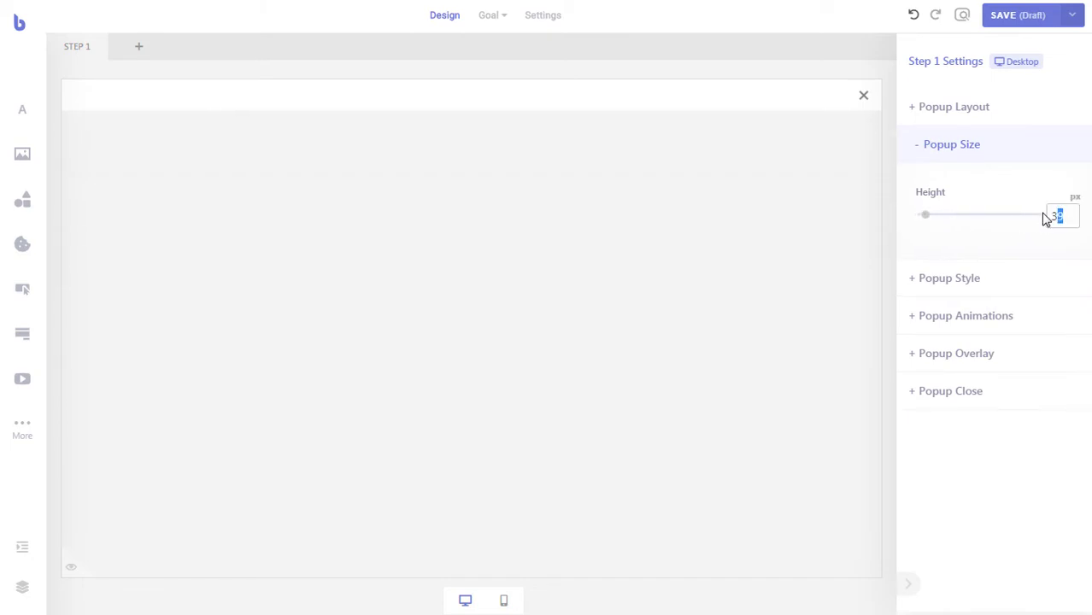
text(55)
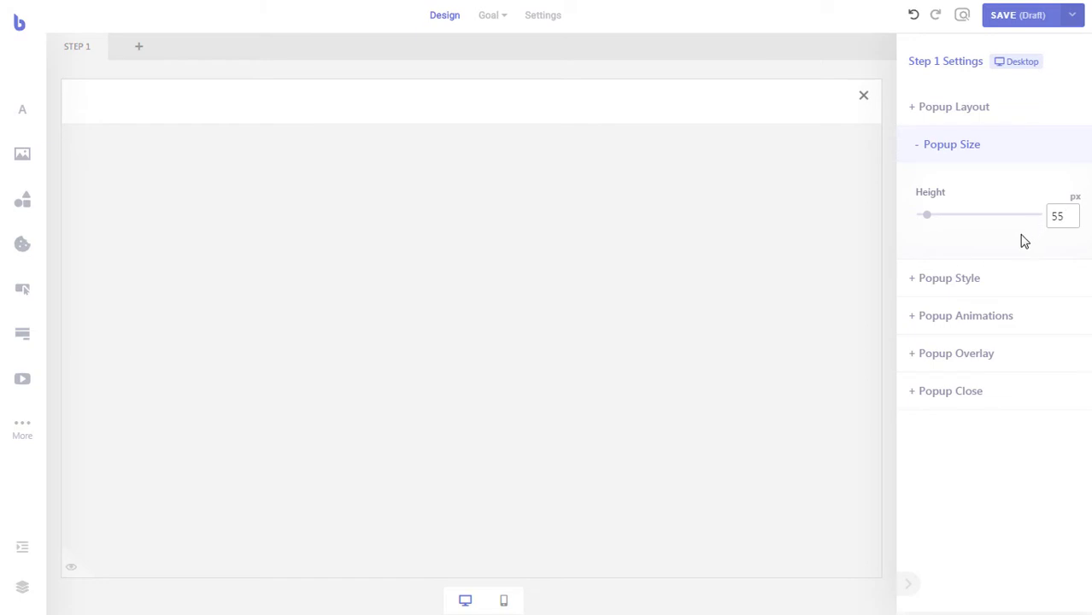
click(1024, 242)
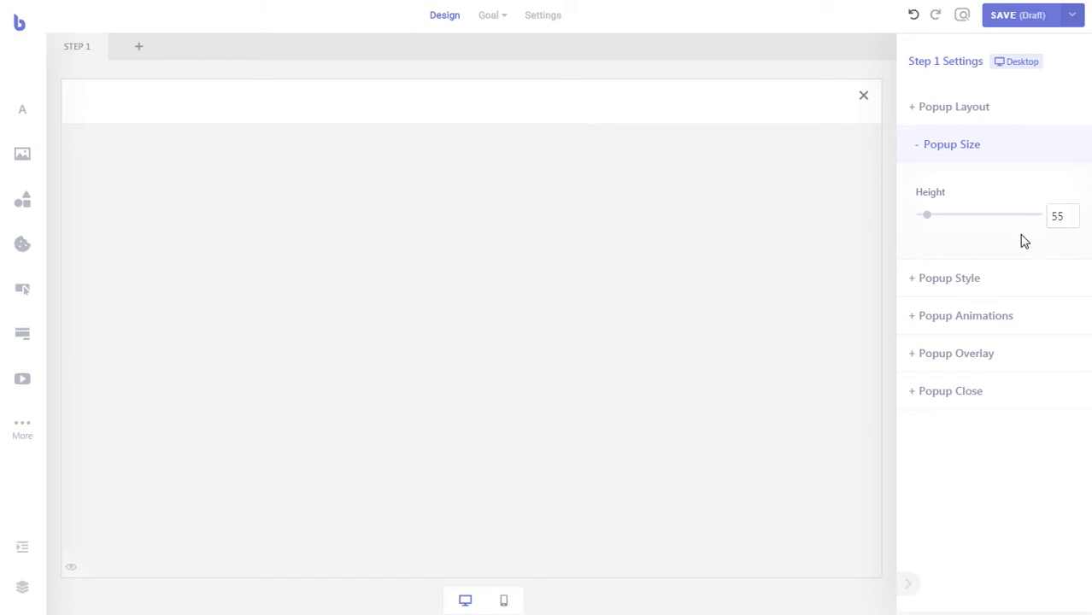
Disable the popup overlay and hide the overlay preview on the canvas.
click(994, 356)
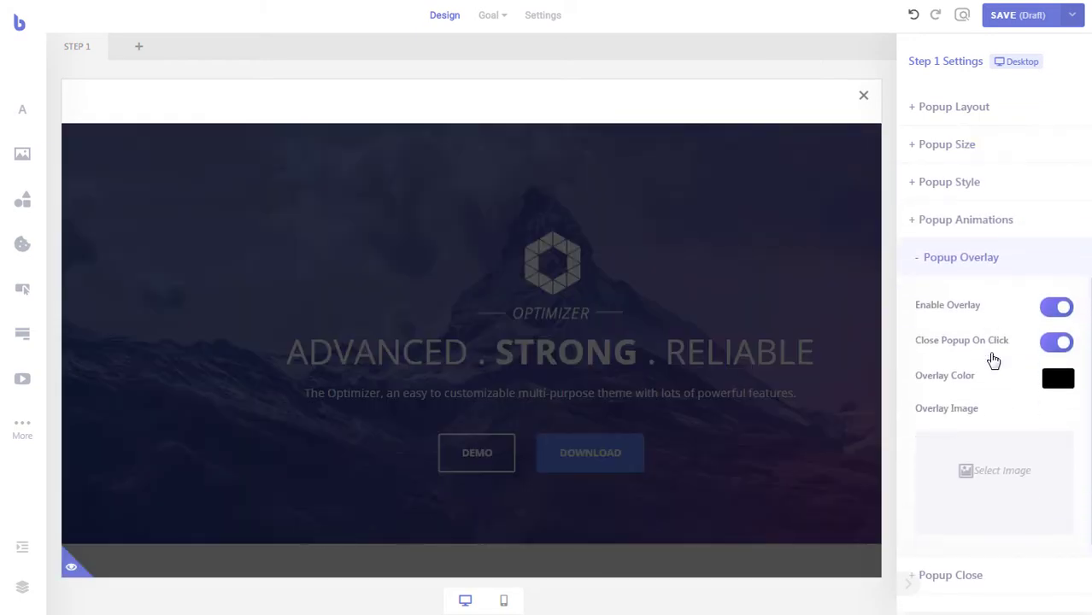
click(1060, 310)
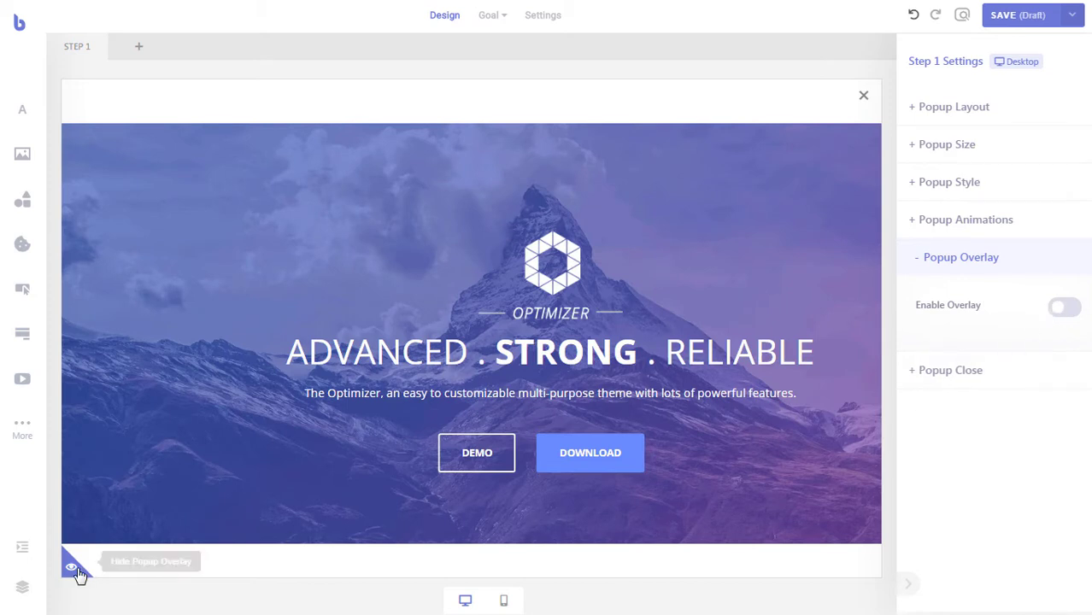
click(77, 572)
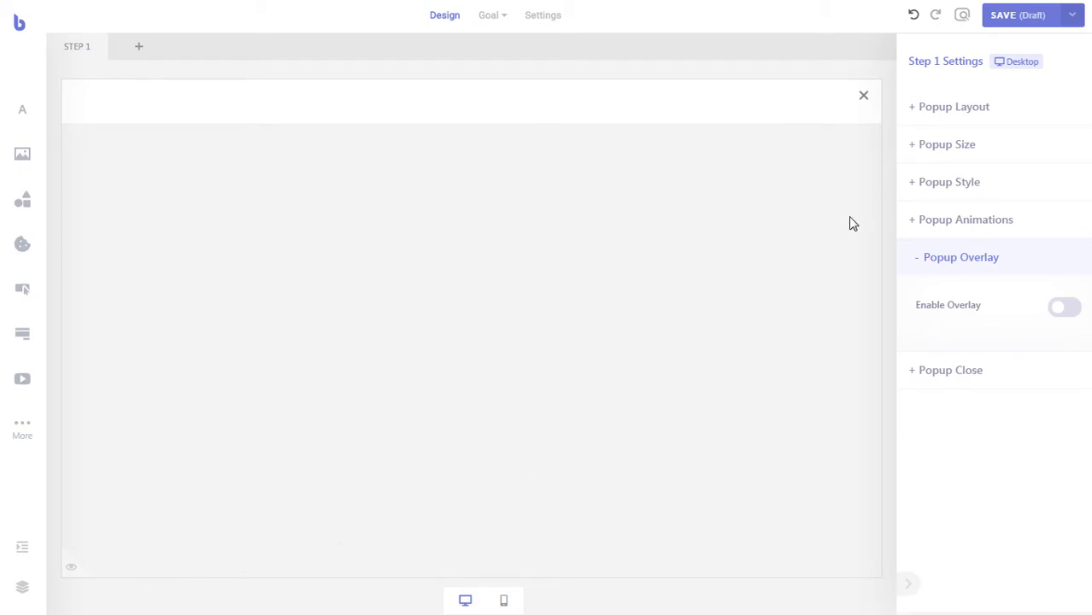
Set the dark purple image with colourful diagonal stripes from the media library as the popup's background.
click(941, 179)
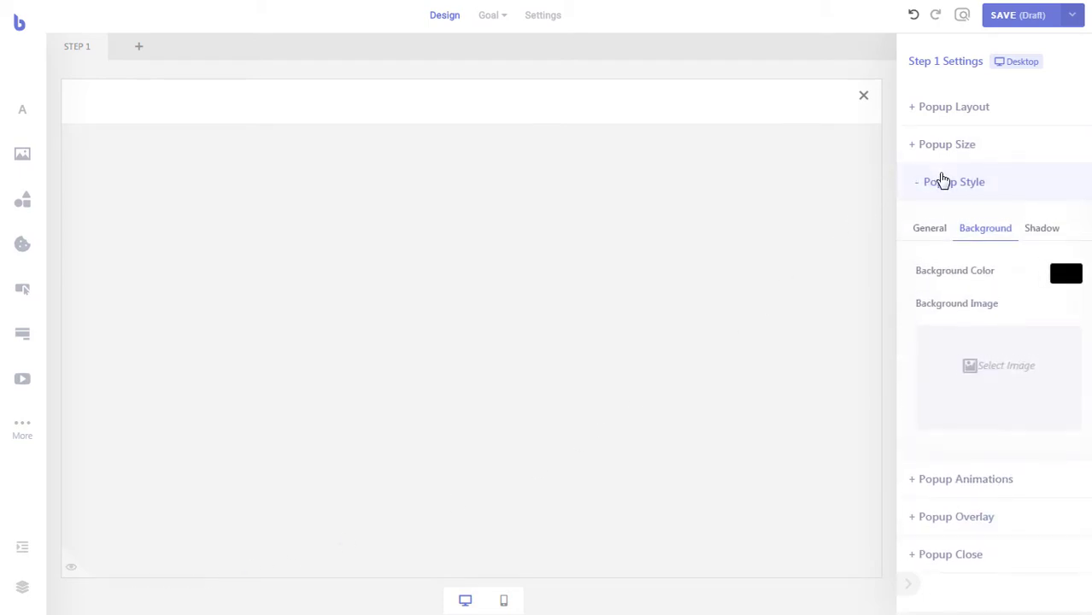
click(992, 369)
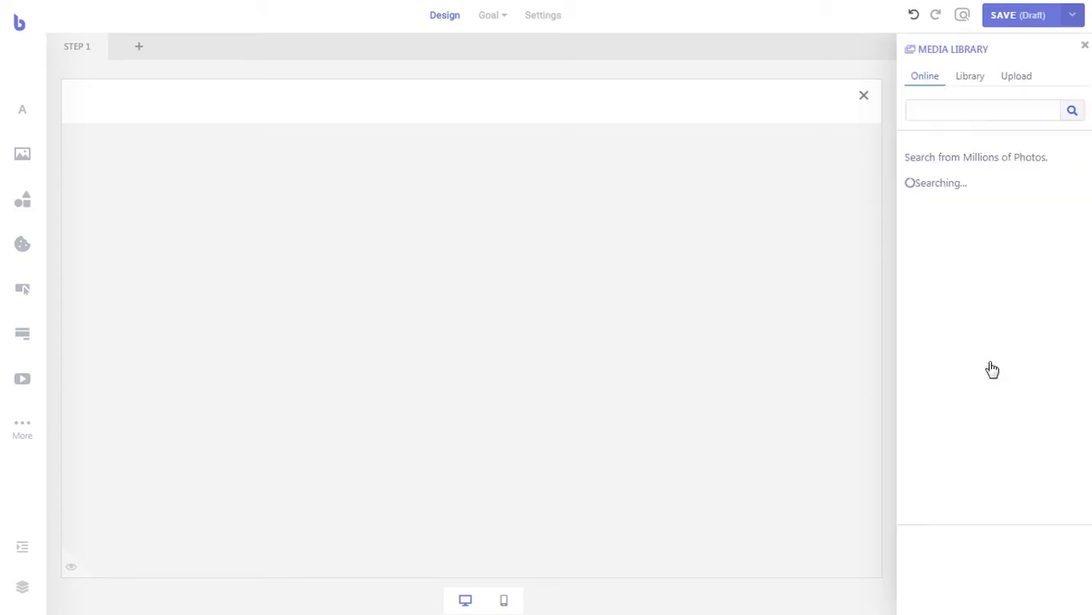
click(965, 81)
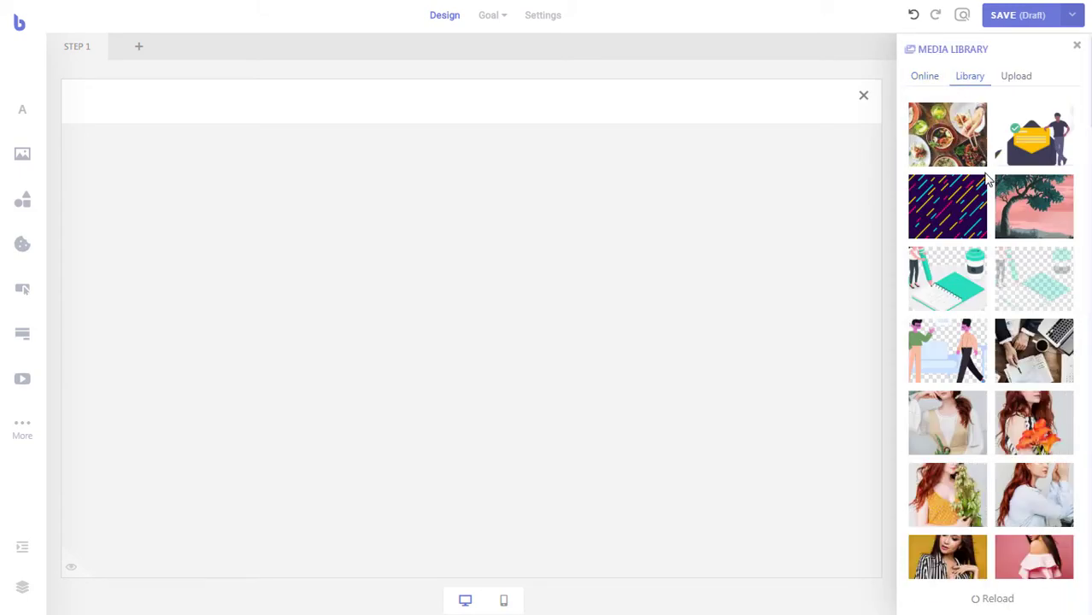
click(966, 208)
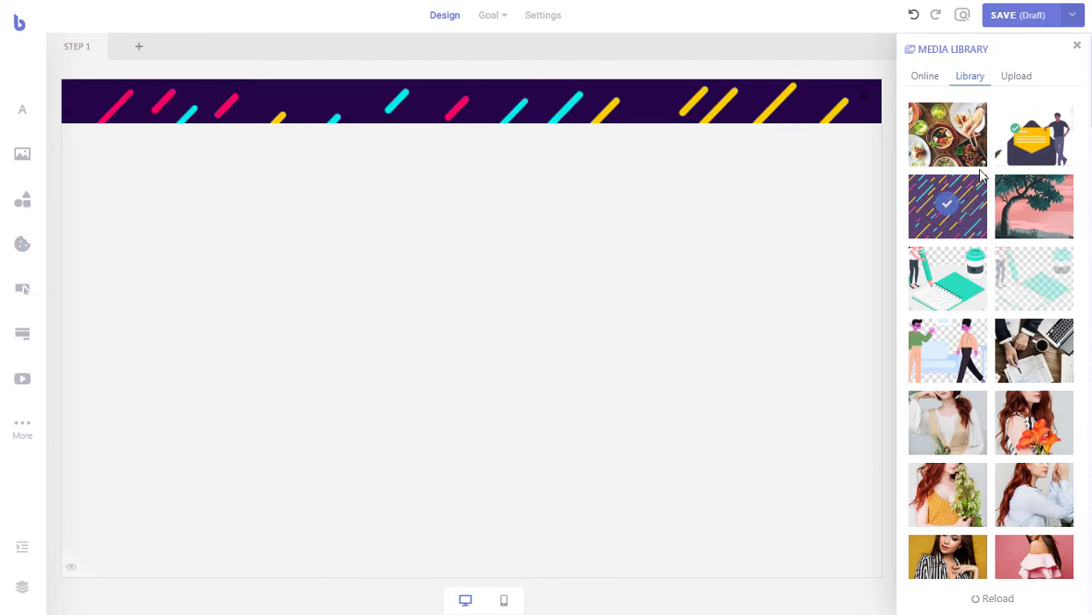
click(1077, 48)
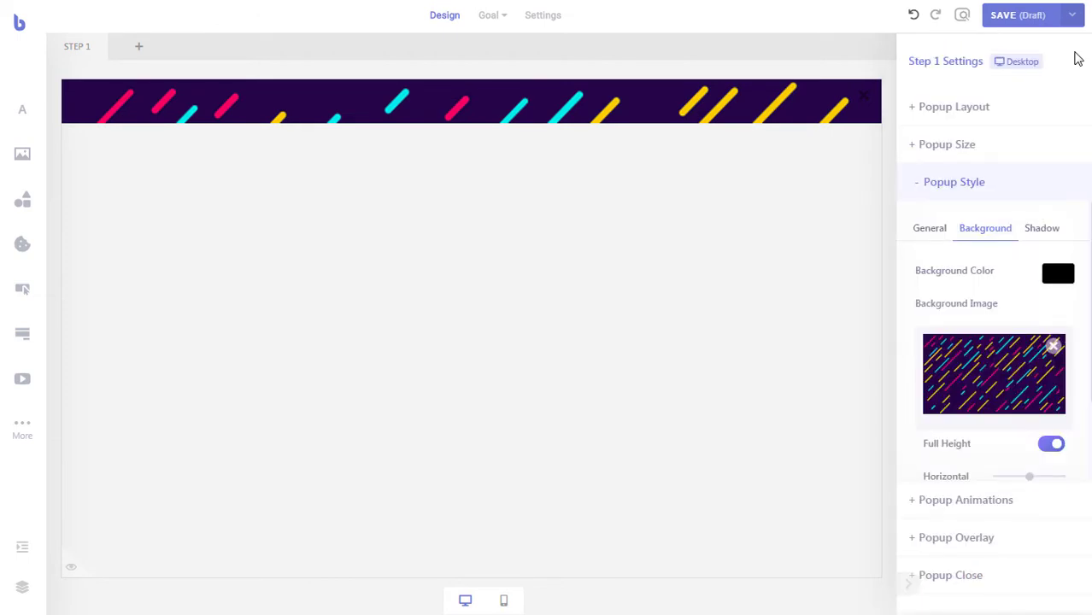
Apply a slightly transparent purple image overlay, #5E3CCC, to the popup's background image.
scroll(975, 349, down, 3)
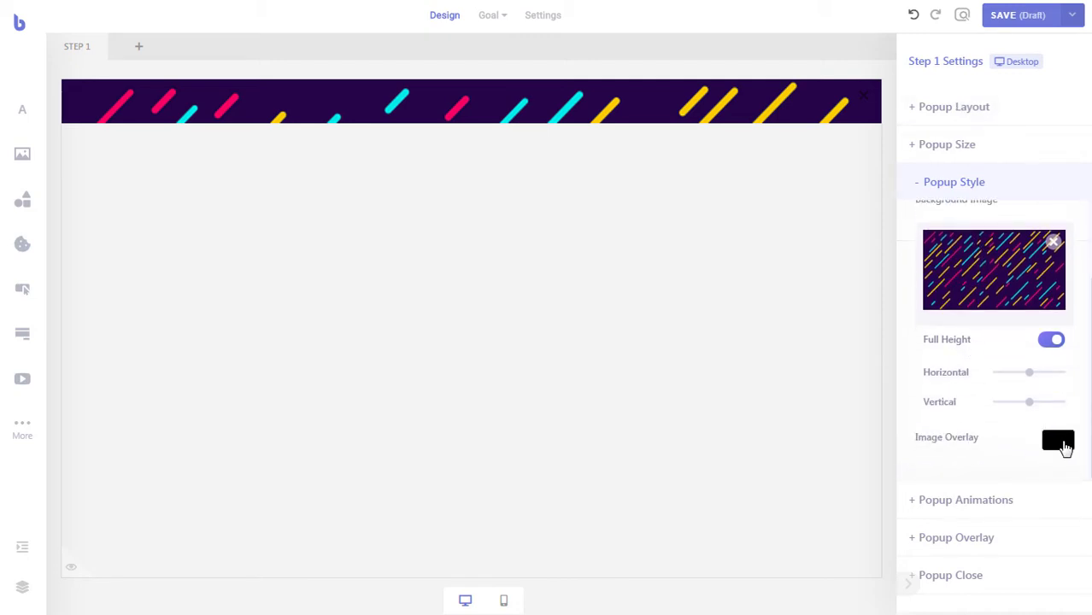
click(1064, 446)
scroll(1047, 423, down, 3)
click(1026, 400)
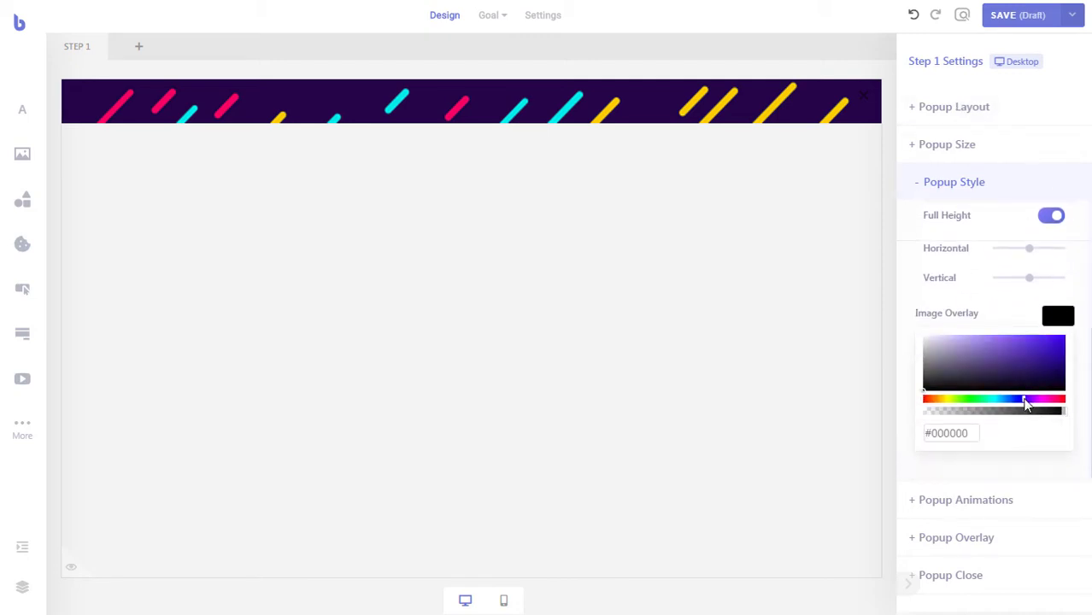
click(1020, 335)
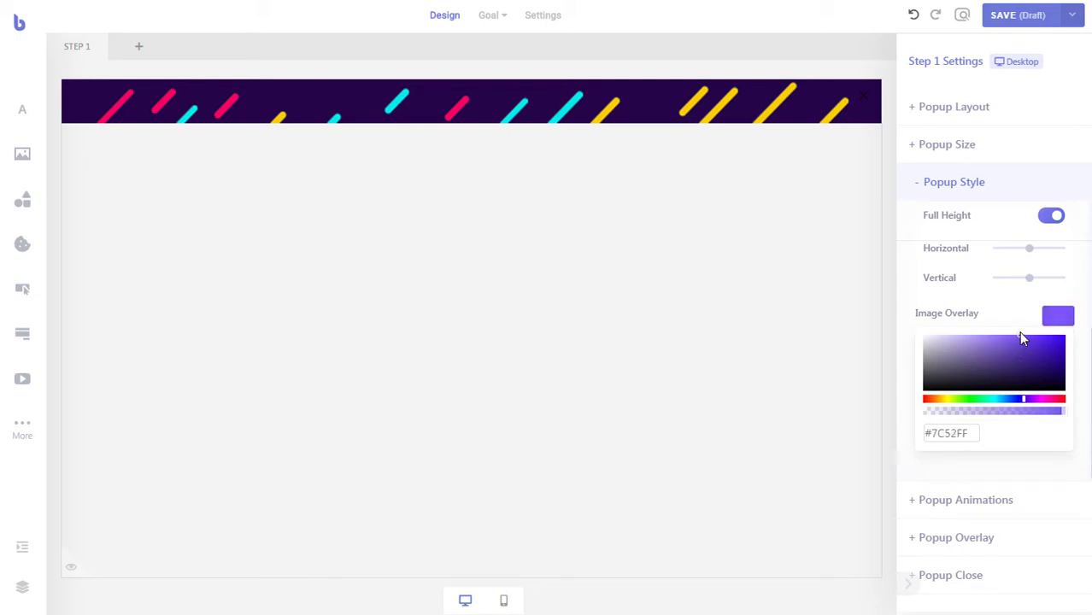
click(1046, 414)
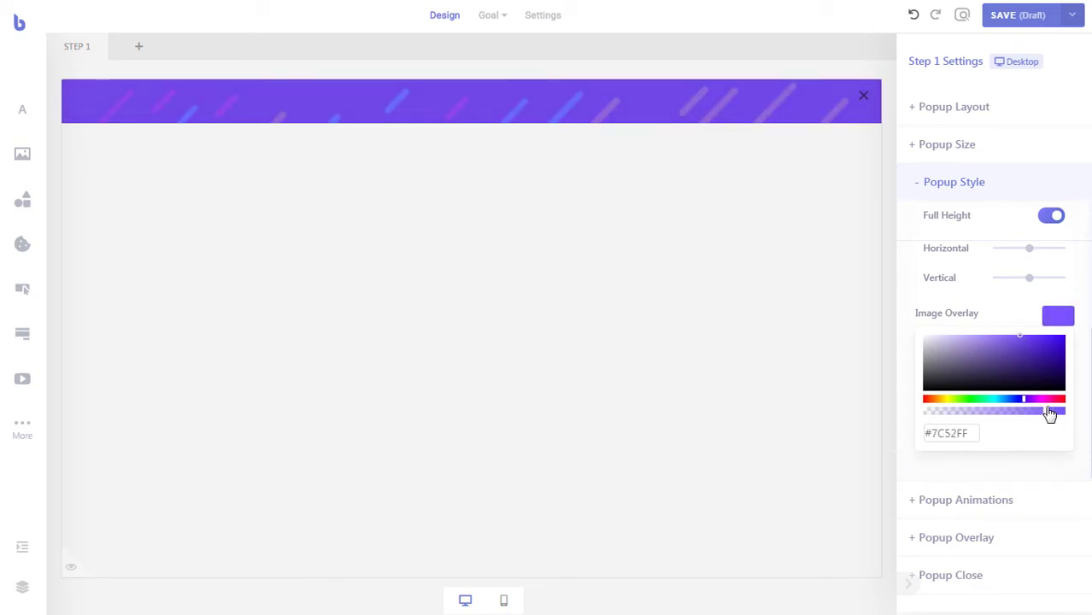
click(1020, 351)
drag(1019, 351, 1024, 347)
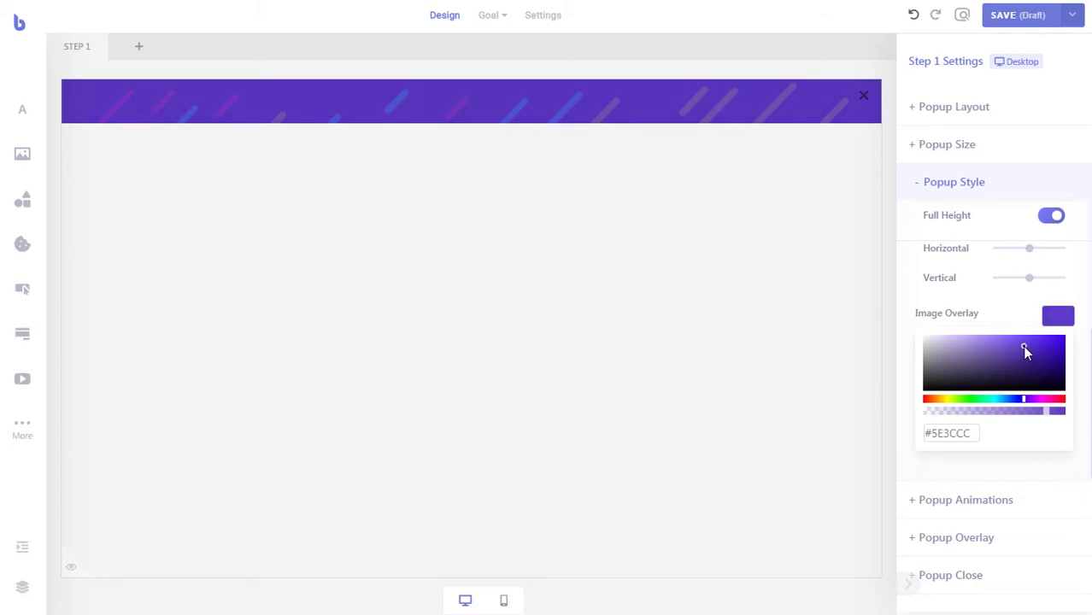
click(1058, 321)
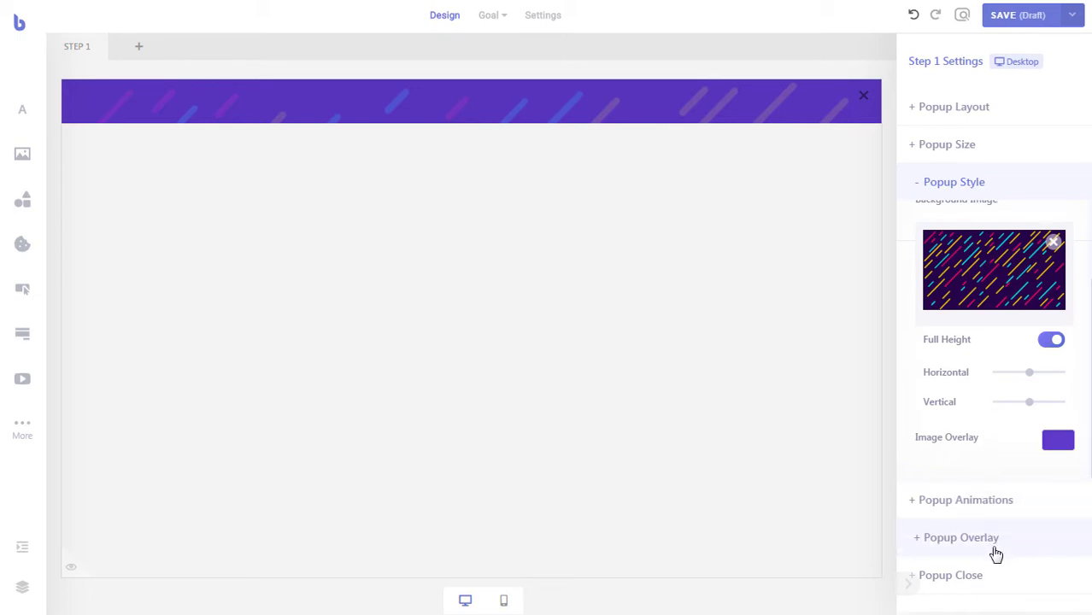
Set the popup's close button style to No Close Button.
click(996, 575)
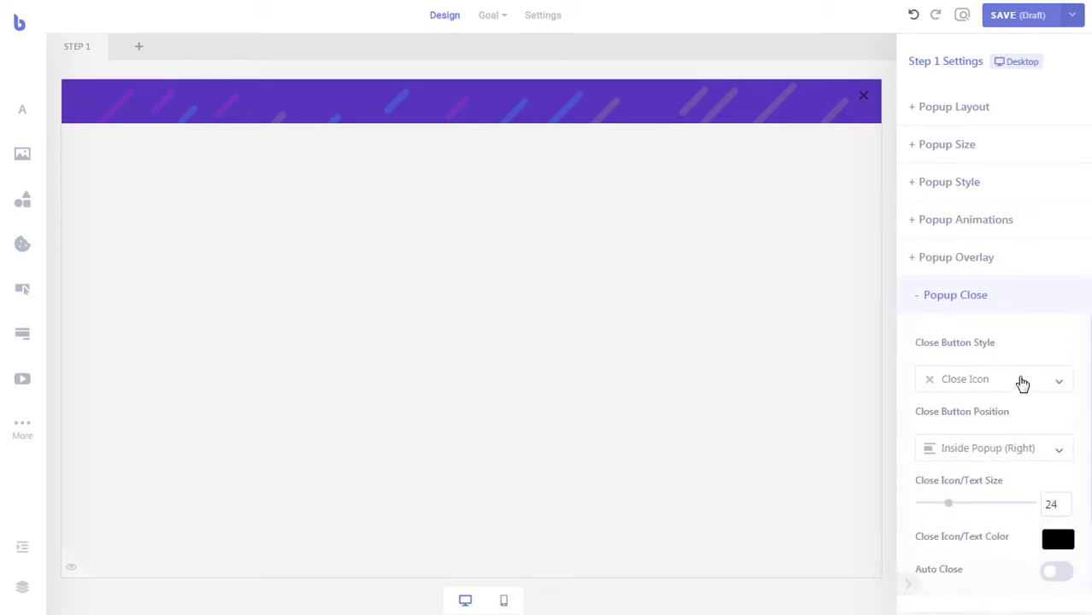
click(1021, 381)
click(986, 465)
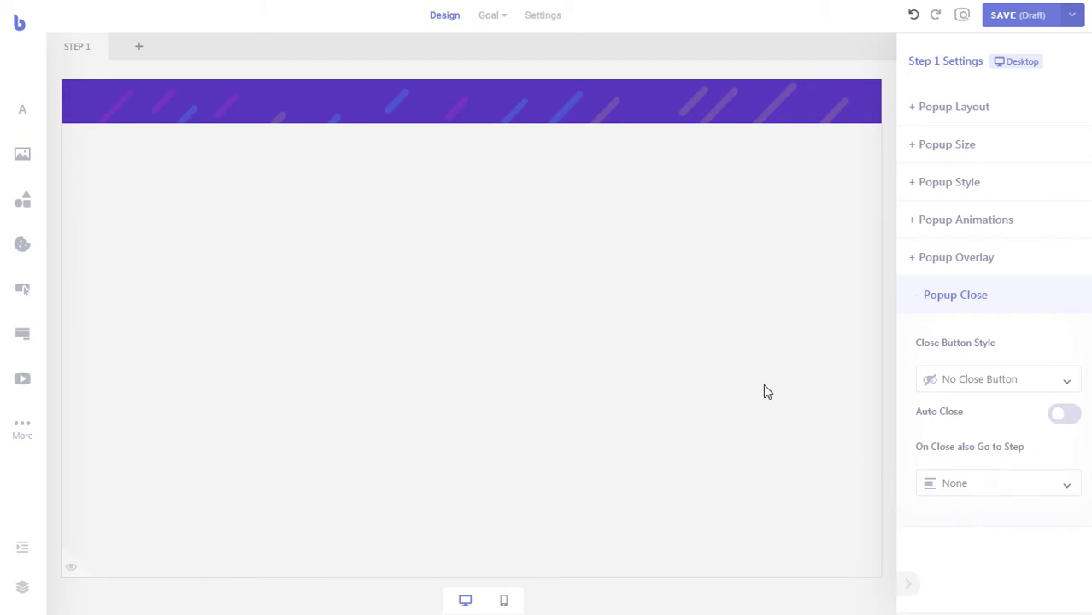
Add a text element near the left end of the bar and widen it to about half the bar's width.
drag(24, 111, 170, 112)
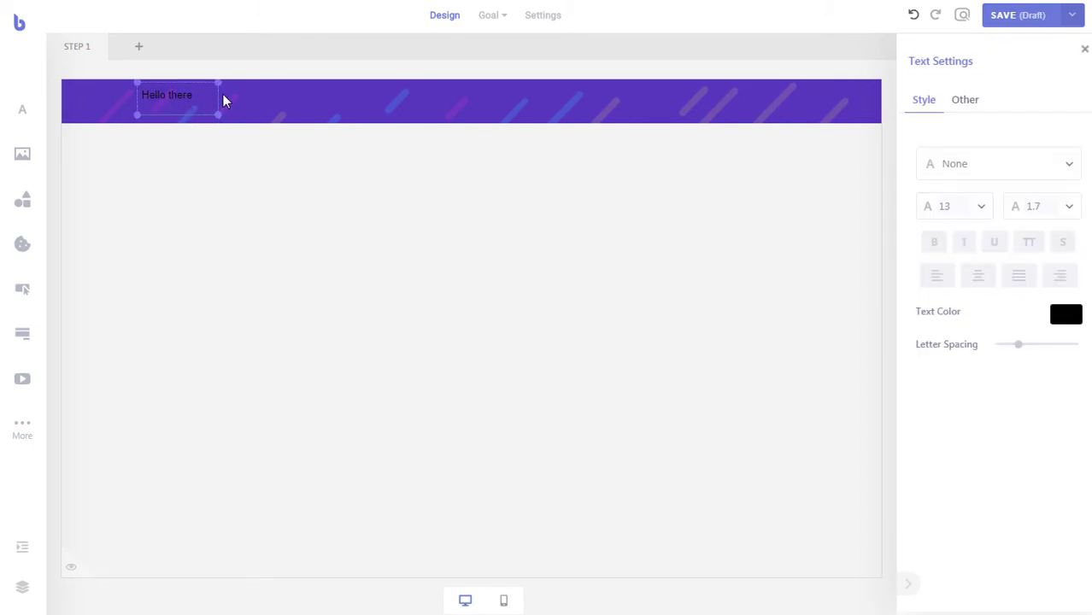
drag(221, 100, 575, 107)
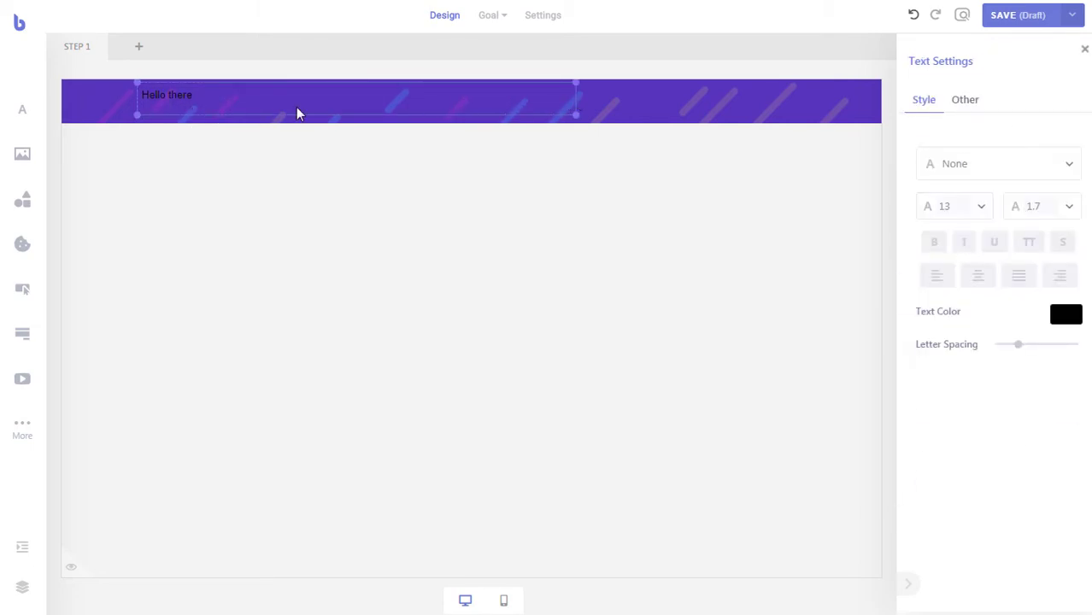
Set the text element's colour to white, #FFFFFF, and its font to Viga.
click(1066, 316)
drag(927, 348, 899, 320)
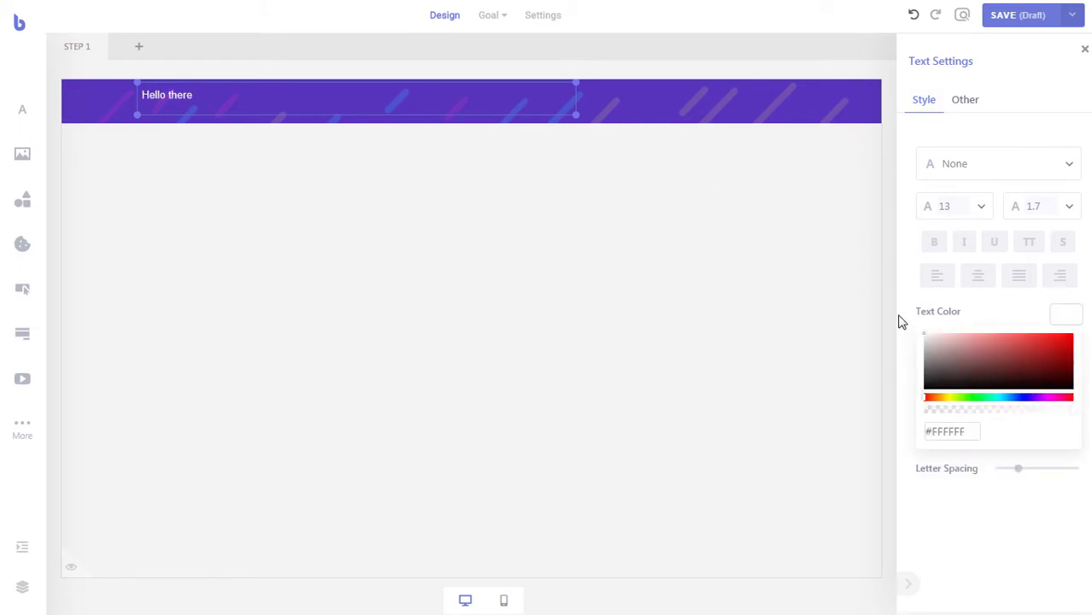
click(1072, 317)
click(1067, 176)
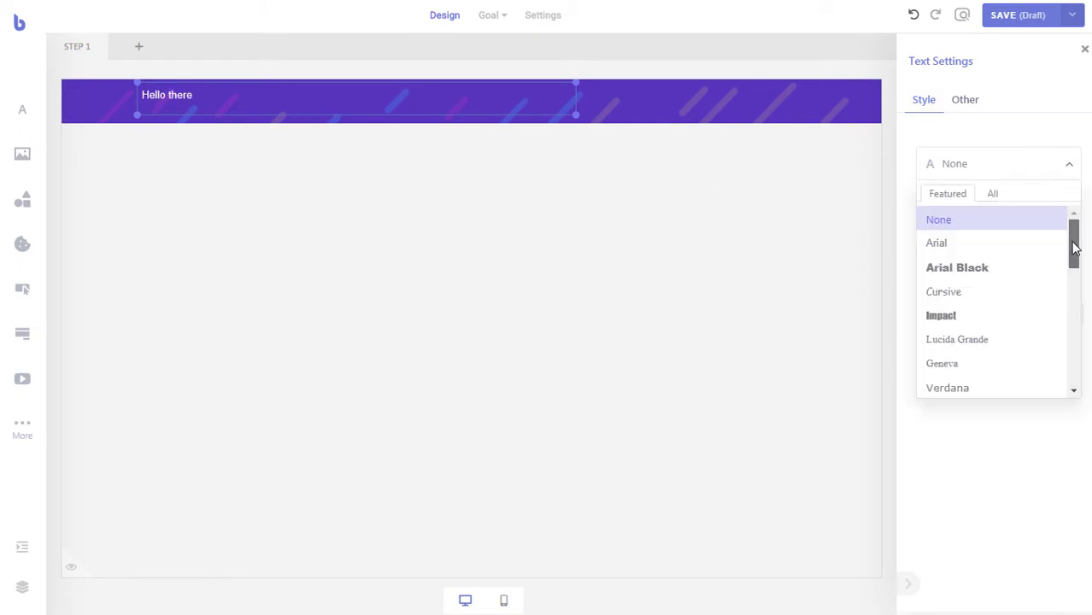
drag(1072, 243, 1075, 384)
click(1005, 388)
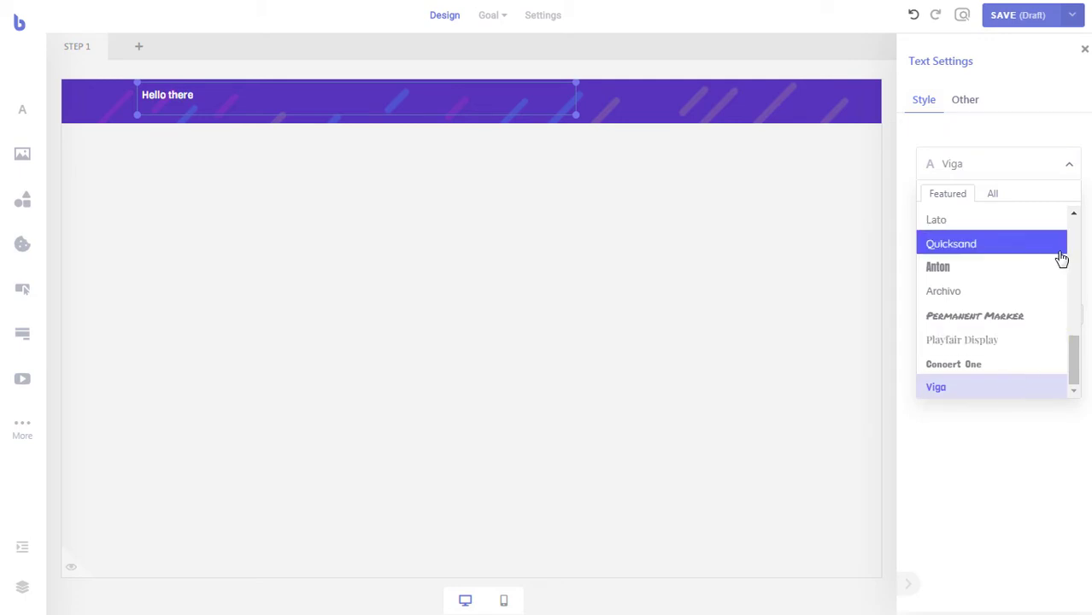
Set the text element's font size to 16.
click(1071, 171)
double_click(957, 206)
key(Up)
key(Up)
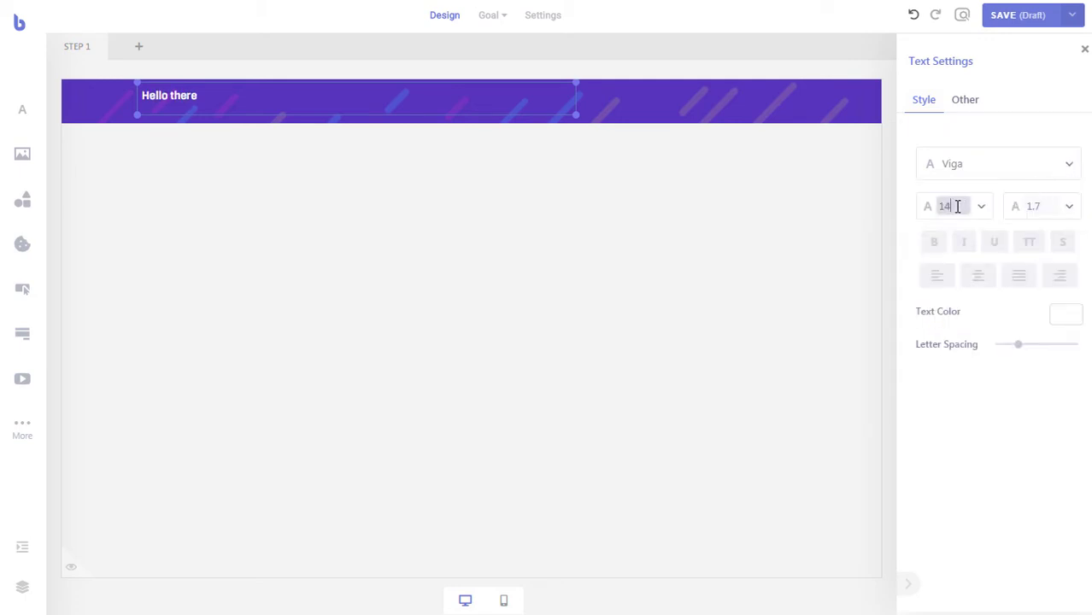
key(Up)
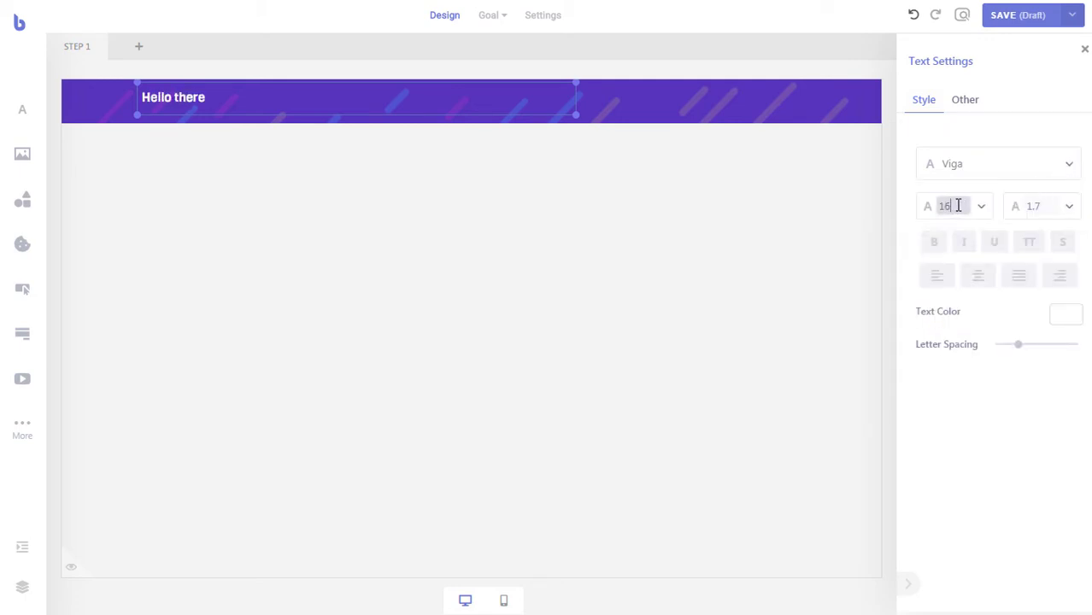
Replace the text with "Cyber Monday Sale! Get 30% on all of our Products. Offer Valid only for" and move it closer to the bar's left end.
triple_click(196, 97)
text(Cyber Monday Sale! Get 30% on all of our Products. Offer Valid only for)
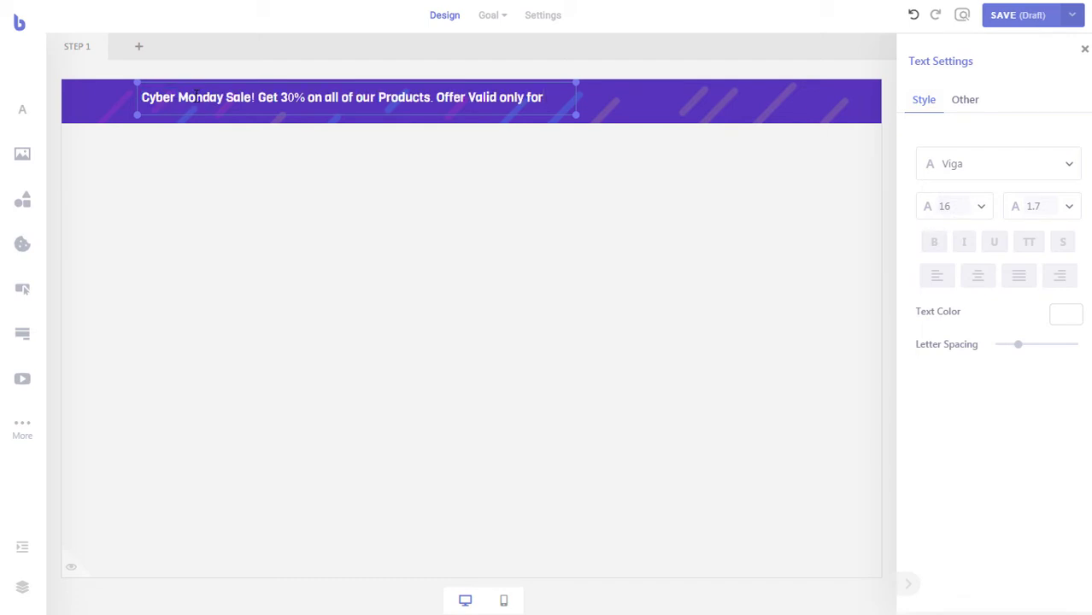
click(254, 151)
drag(335, 101, 293, 102)
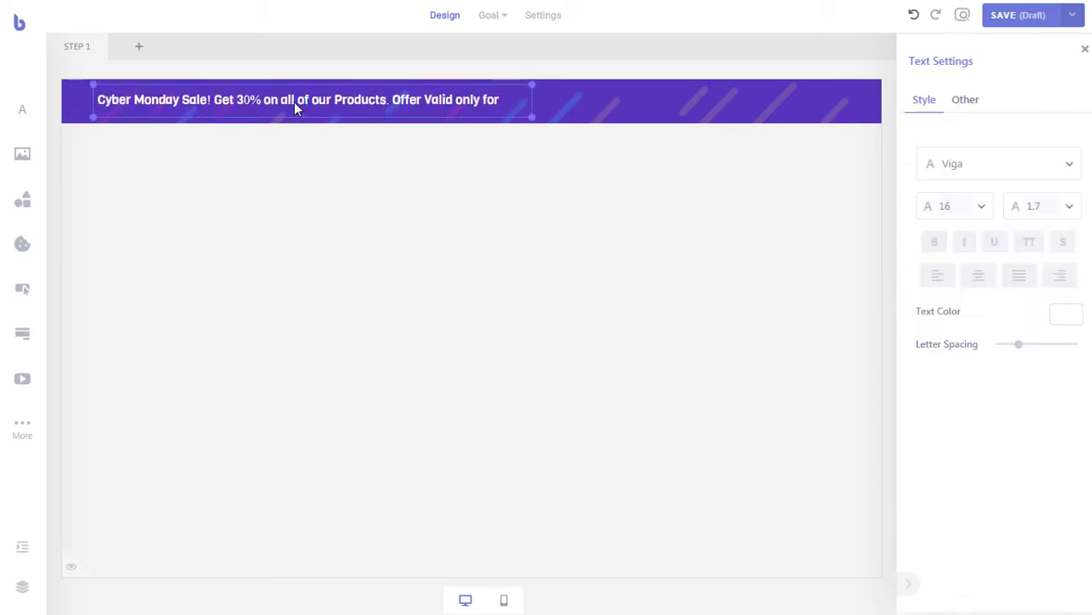
click(297, 184)
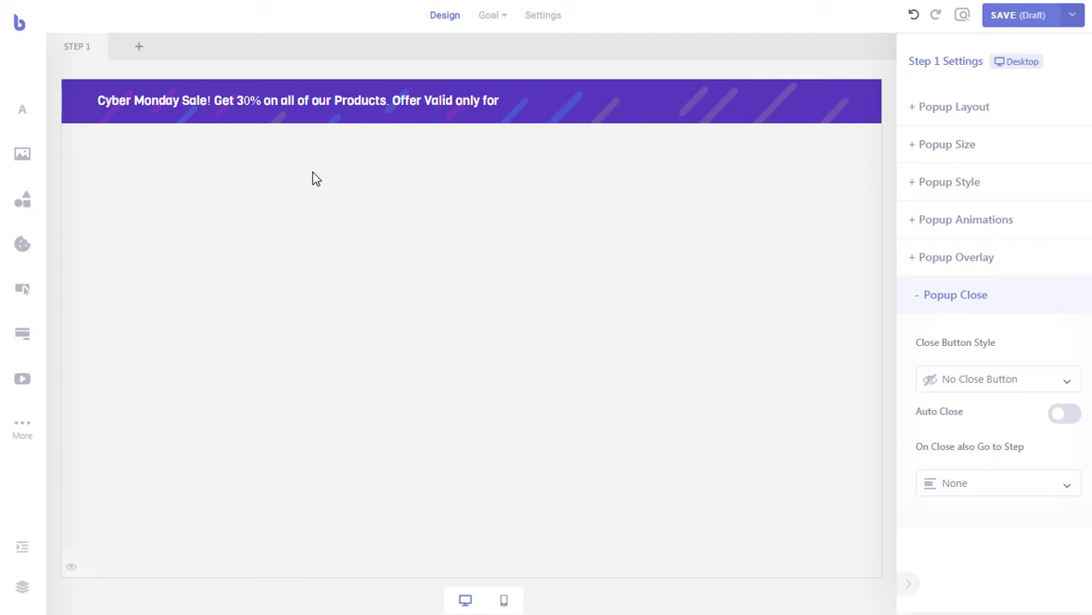
Add a countdown element to the bar directly after the promo text.
click(29, 431)
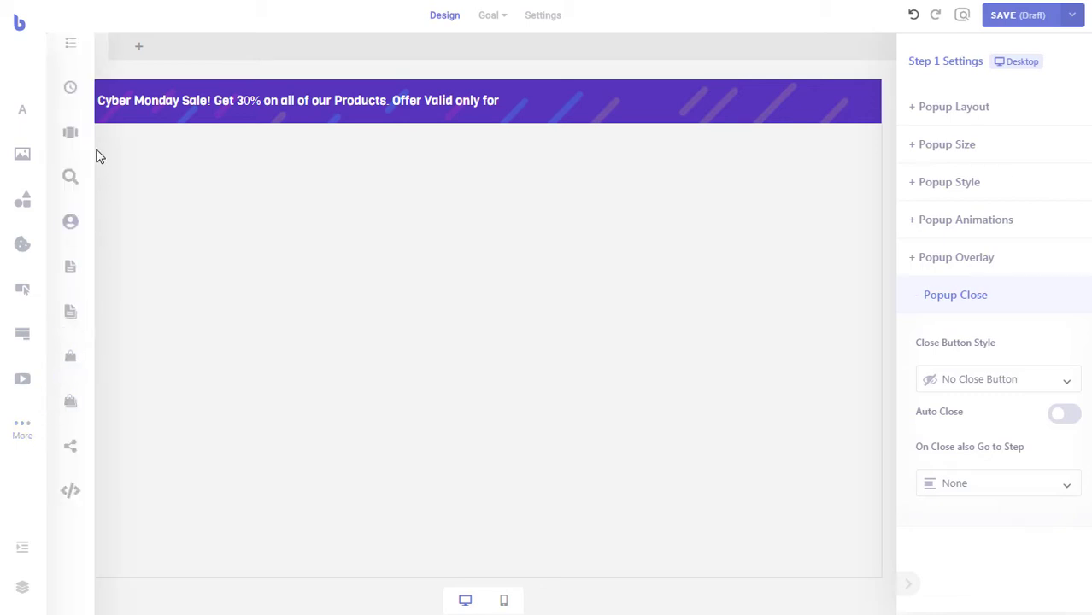
drag(78, 97, 537, 102)
click(535, 100)
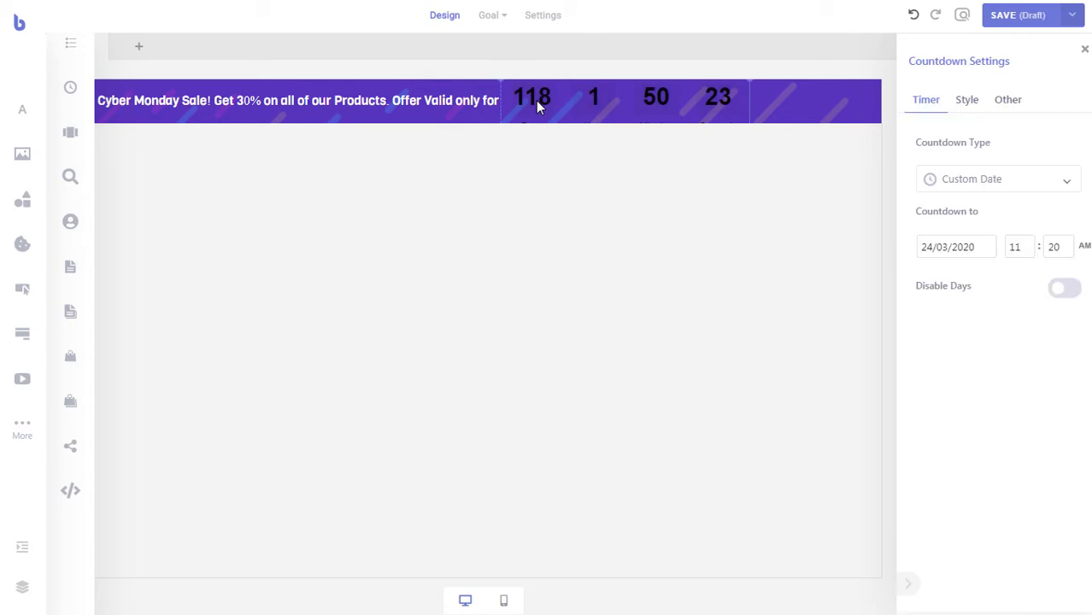
click(29, 422)
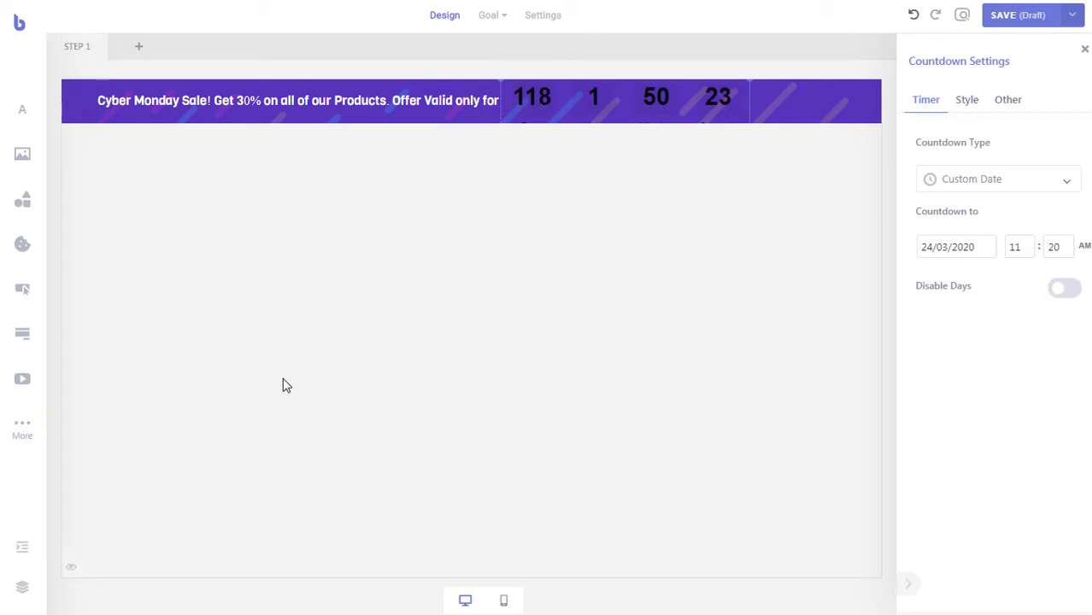
Set the font colour of the countdown's times to white, #FFFFFF.
click(966, 102)
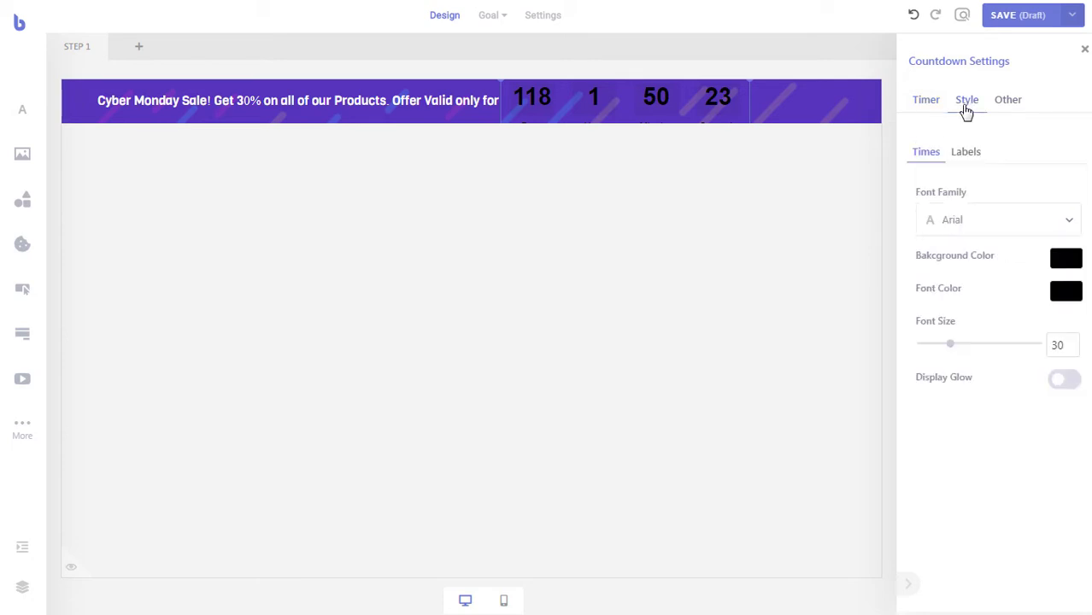
click(1066, 295)
drag(980, 361, 903, 309)
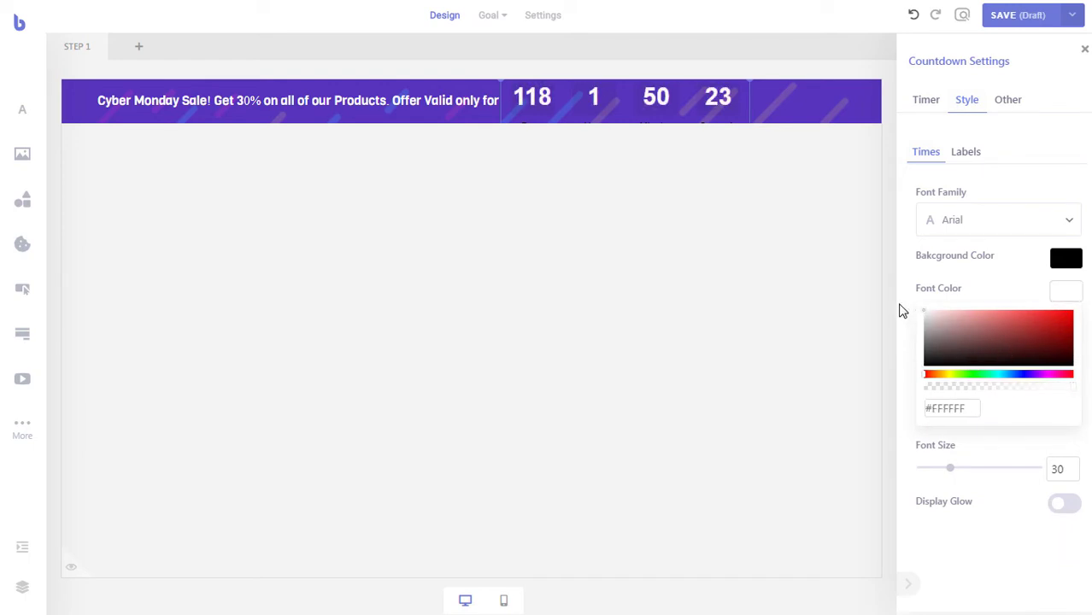
click(1063, 294)
Set the font colour of the countdown's labels to light grey.
click(966, 154)
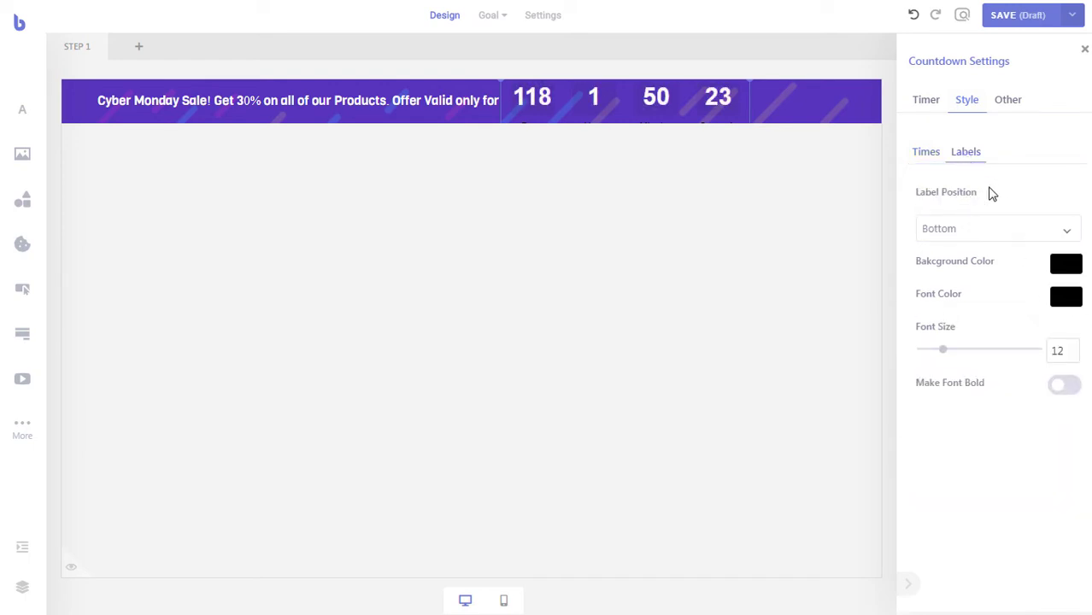
click(1064, 298)
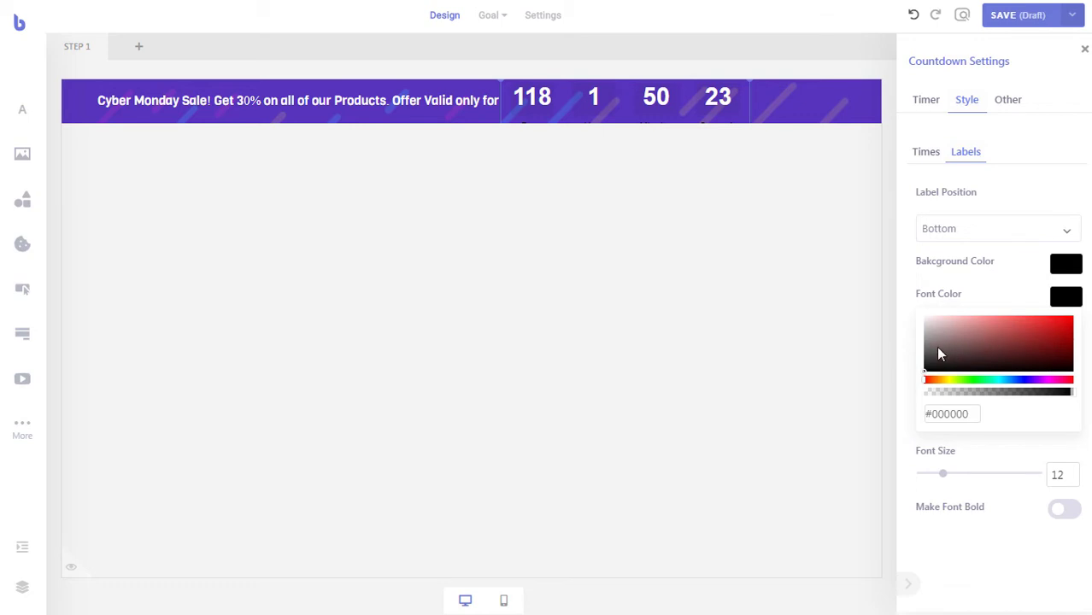
drag(939, 353, 890, 331)
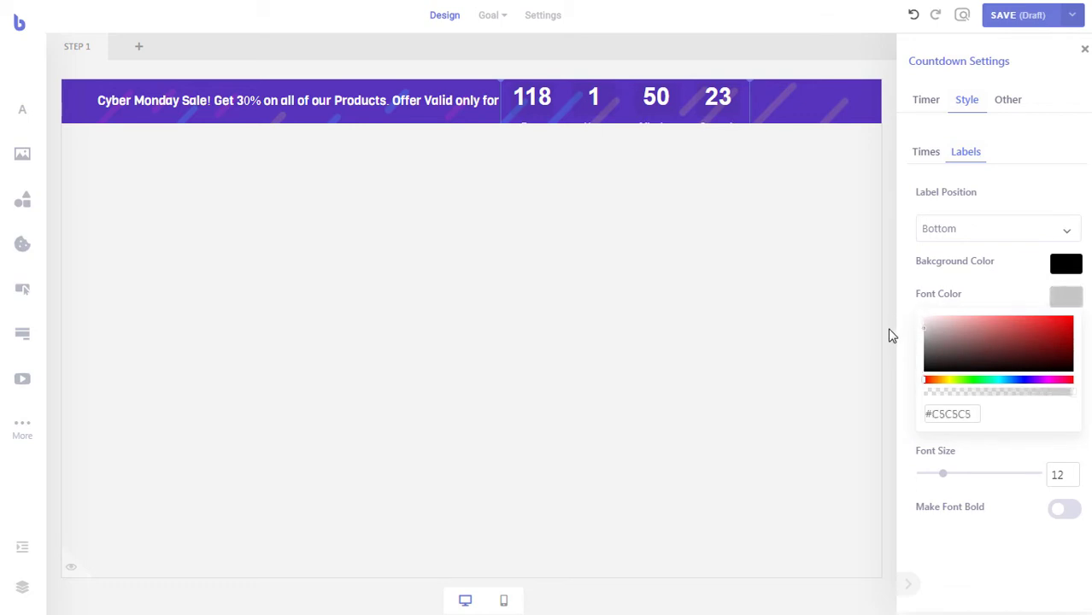
click(1066, 298)
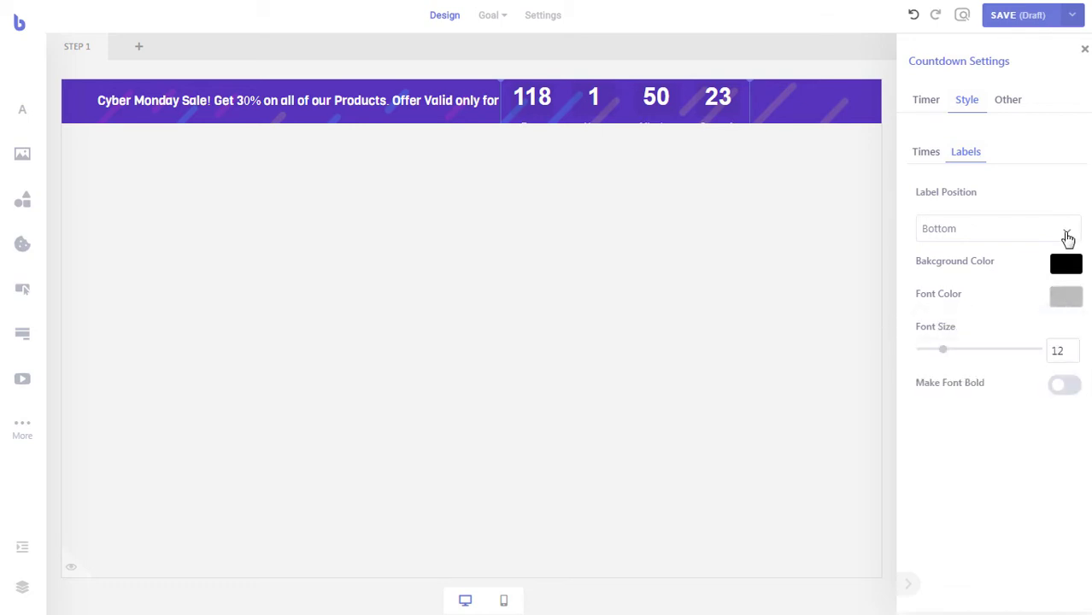
Set the countdown's label position to Right and reduce the font size of its times to 19 px.
click(1068, 239)
click(978, 309)
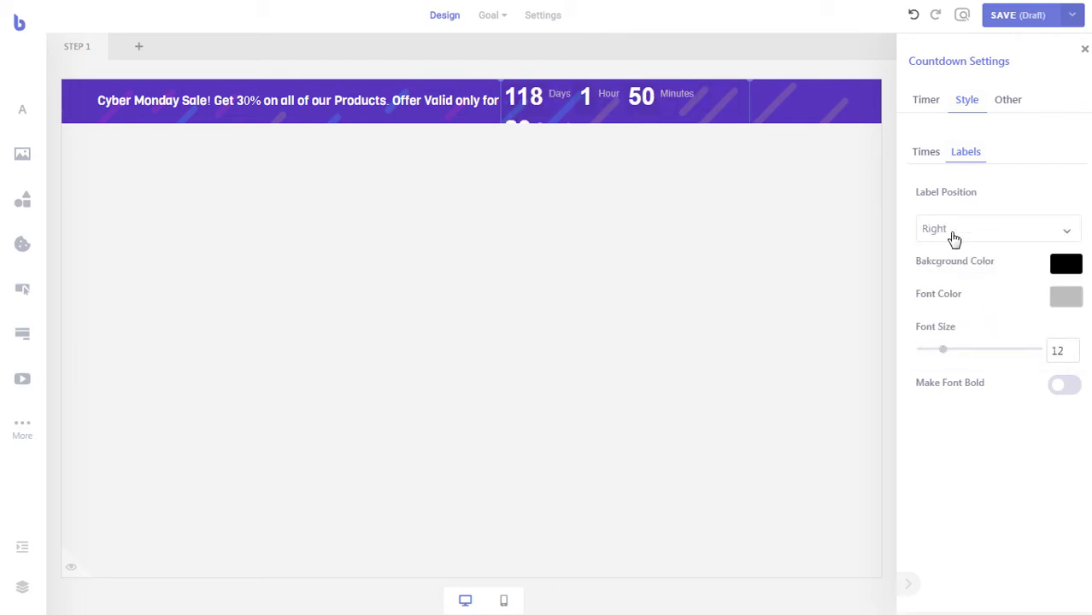
click(926, 153)
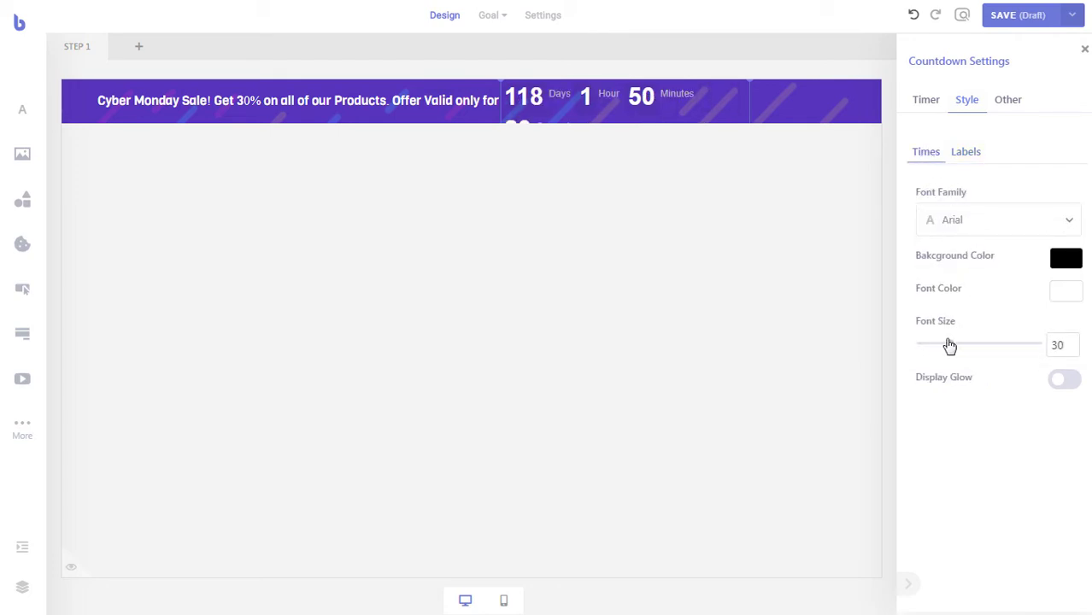
drag(948, 344, 938, 352)
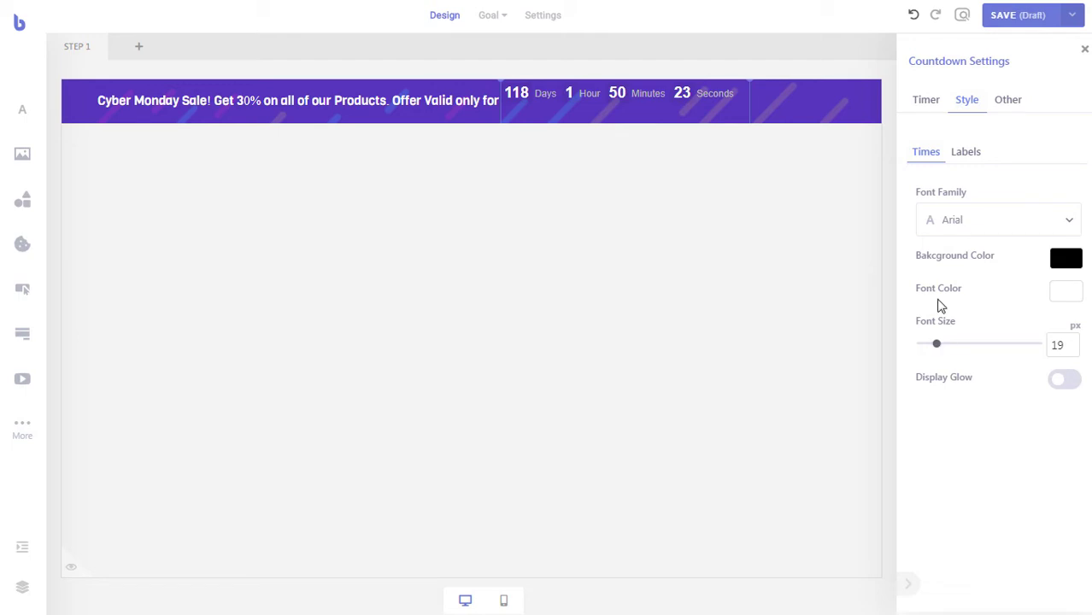
Set the countdown's target date to 29/11/2019 and disable its days.
click(928, 109)
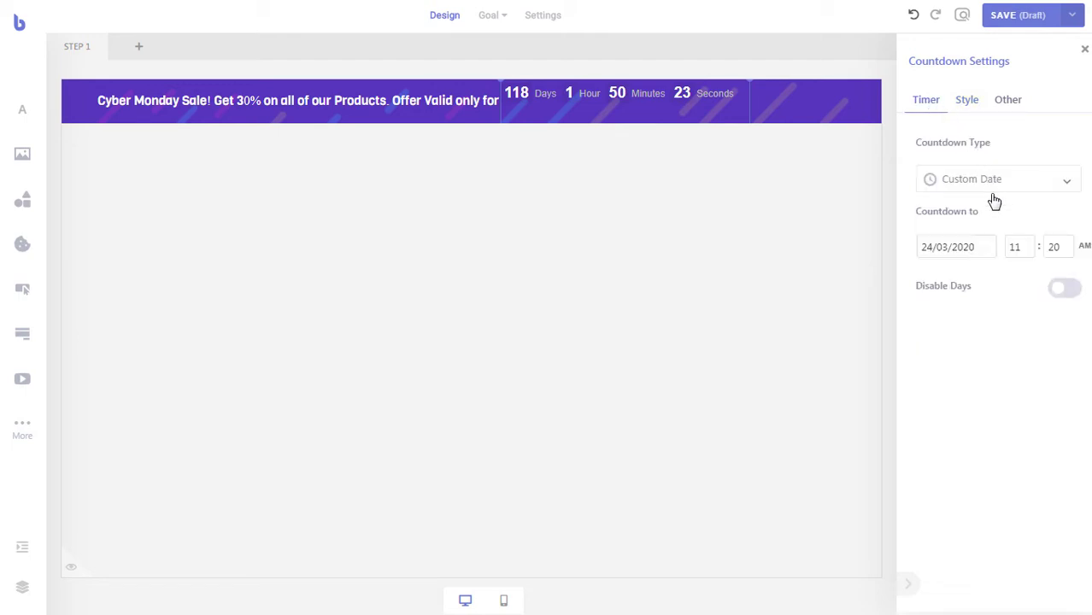
click(937, 249)
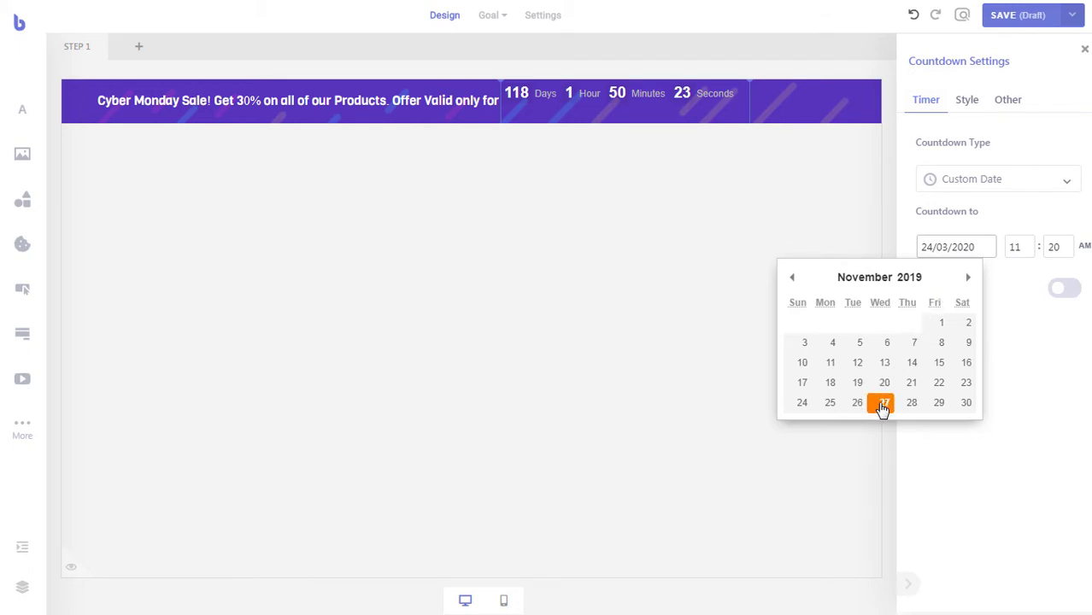
click(928, 407)
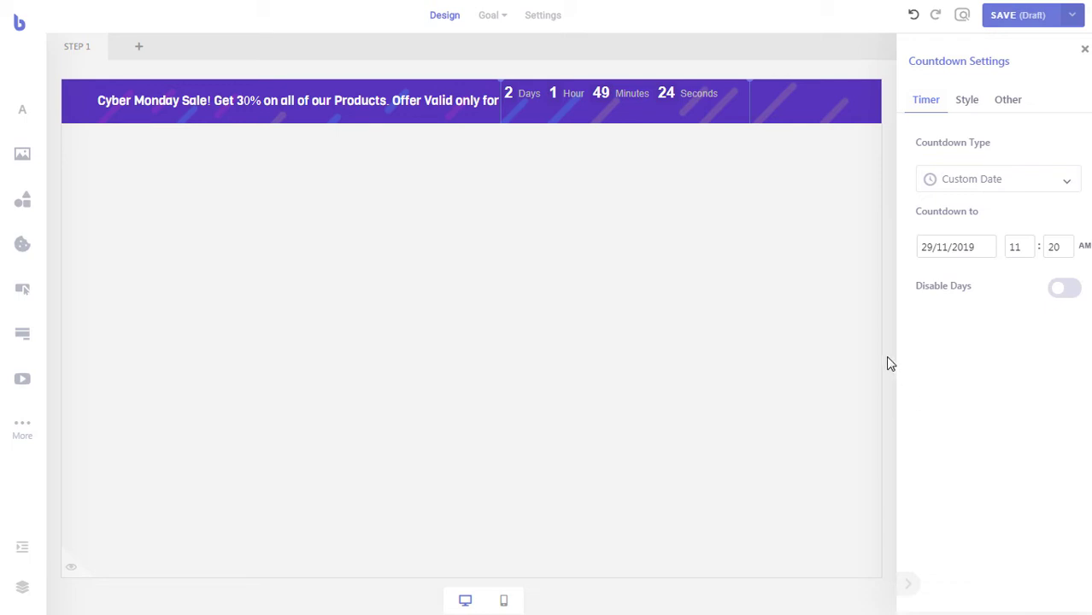
click(1060, 295)
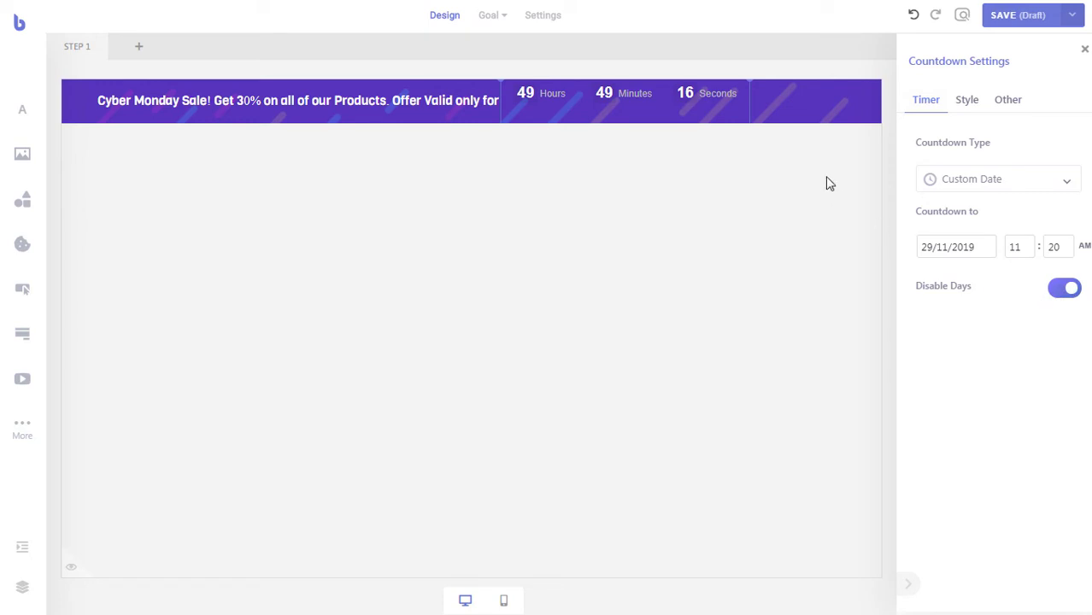
Narrow the countdown element and centre it vertically in the bar, right after the promo text.
drag(748, 103, 721, 106)
drag(643, 88, 624, 99)
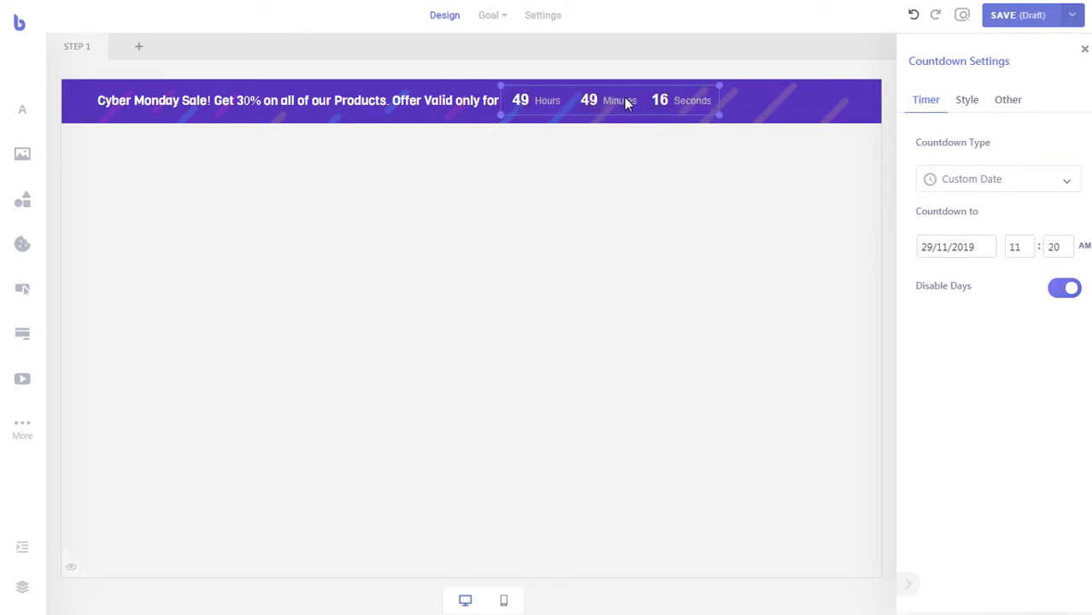
click(671, 186)
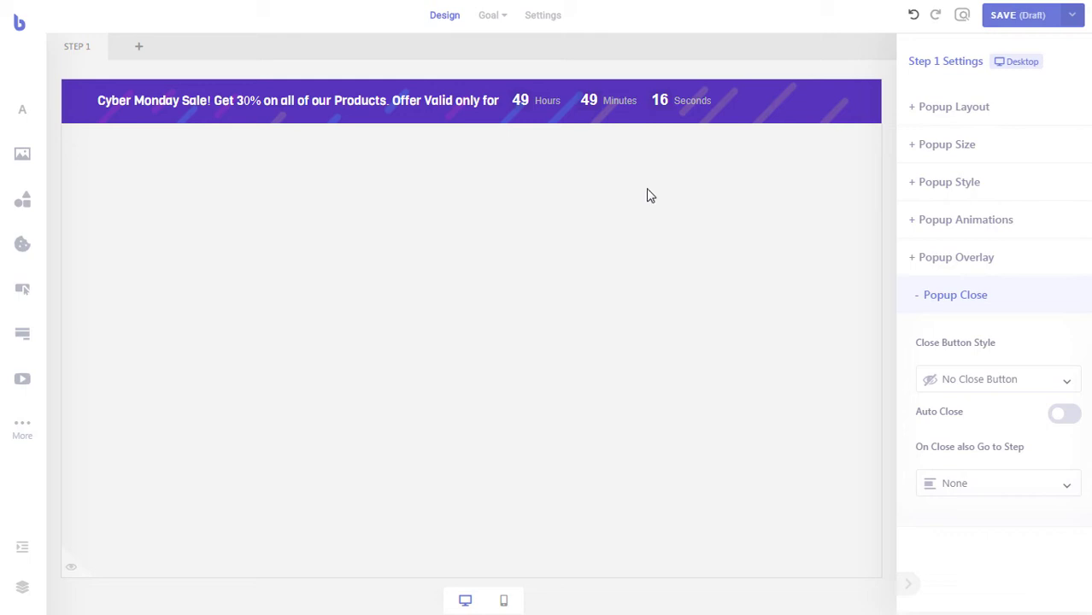
Add a button to the right of the countdown and shrink it to fit within the bar.
drag(24, 293, 791, 97)
click(776, 105)
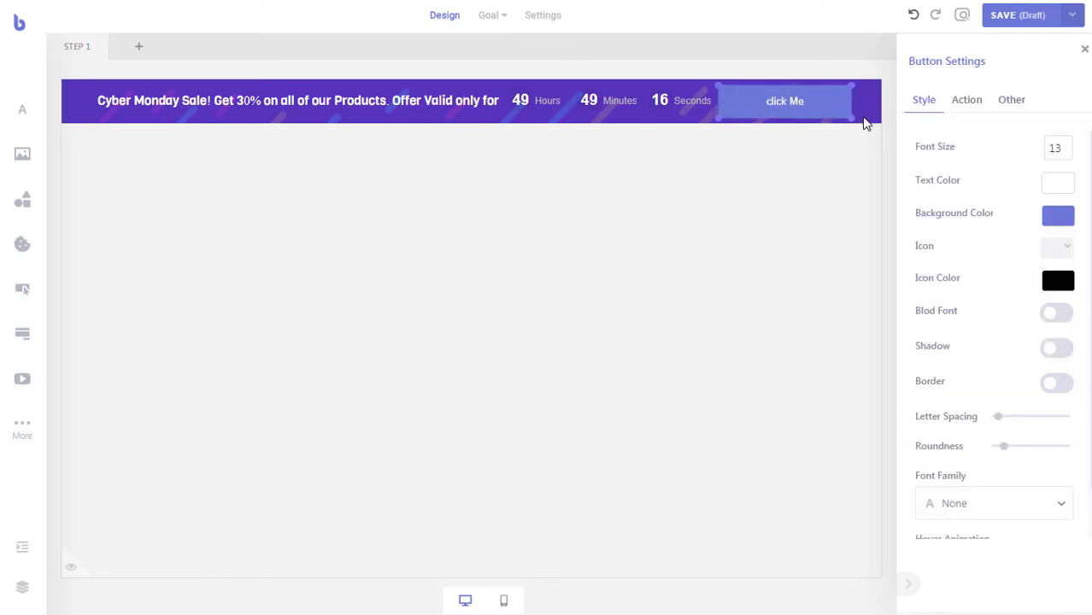
drag(853, 119, 816, 99)
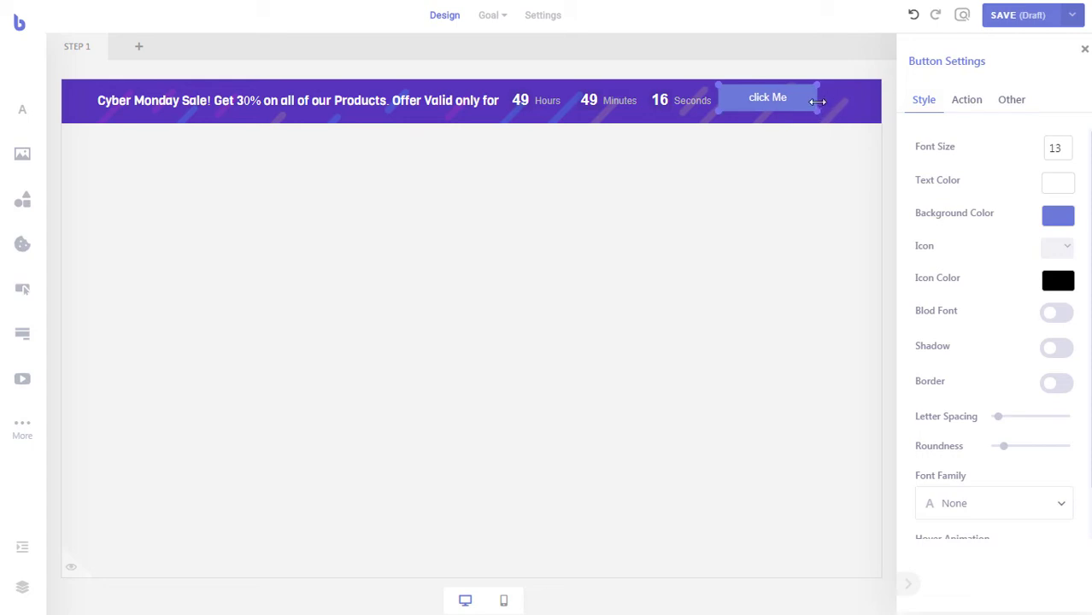
Label the button "Get Offer" and set its font family to Viga.
double_click(762, 99)
text(Get Offer)
scroll(967, 236, down, 1)
click(1061, 448)
scroll(1009, 507, down, 2)
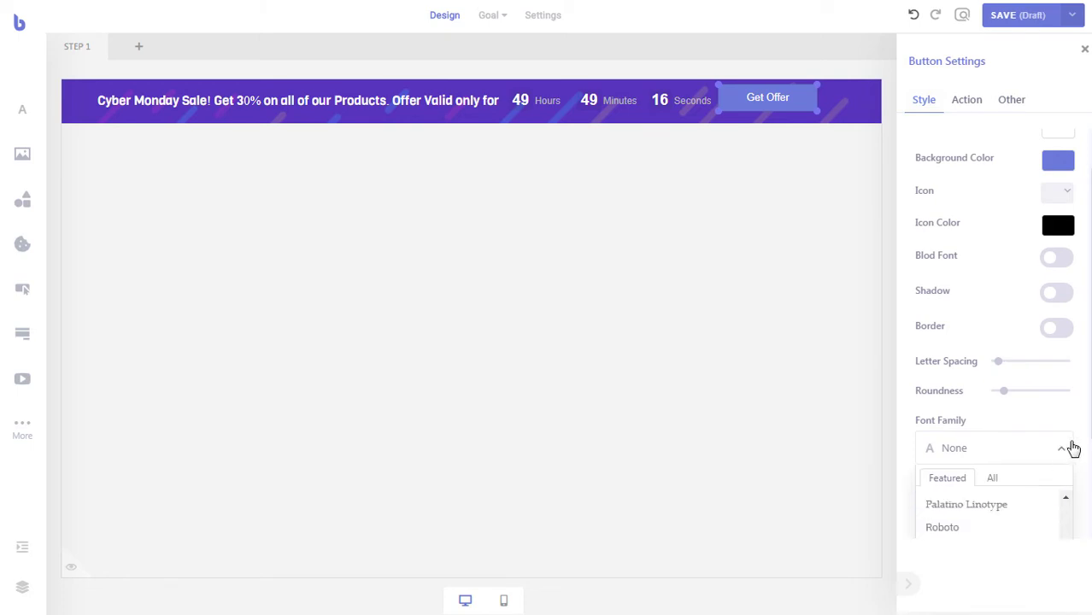
scroll(1070, 449, down, 2)
scroll(1034, 441, down, 3)
click(979, 524)
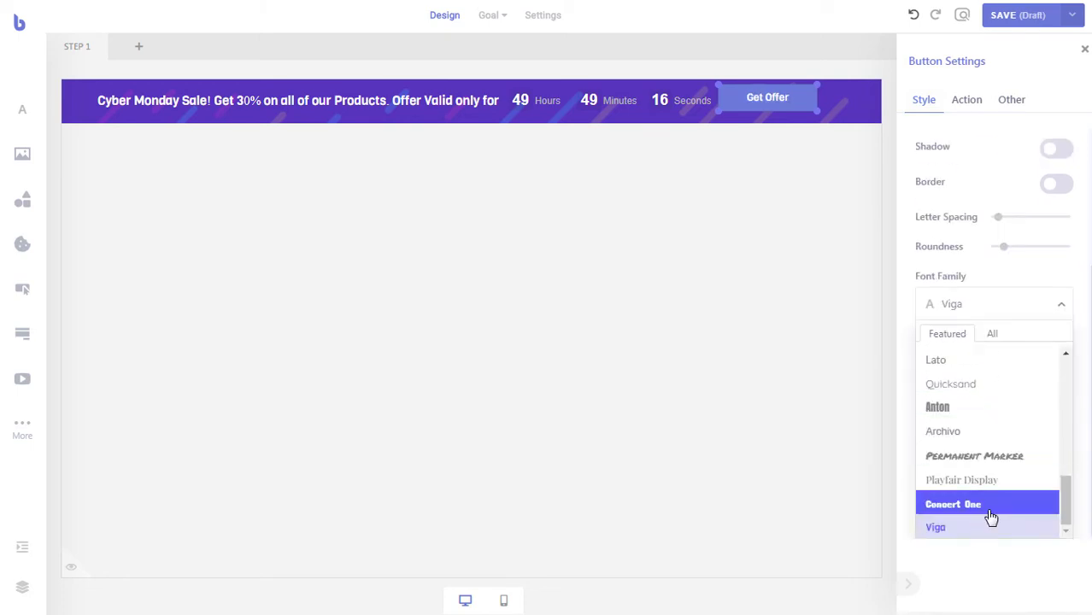
Set the button's background colour to pink, #ED3C82.
scroll(1068, 318, up, 2)
scroll(1054, 175, up, 1)
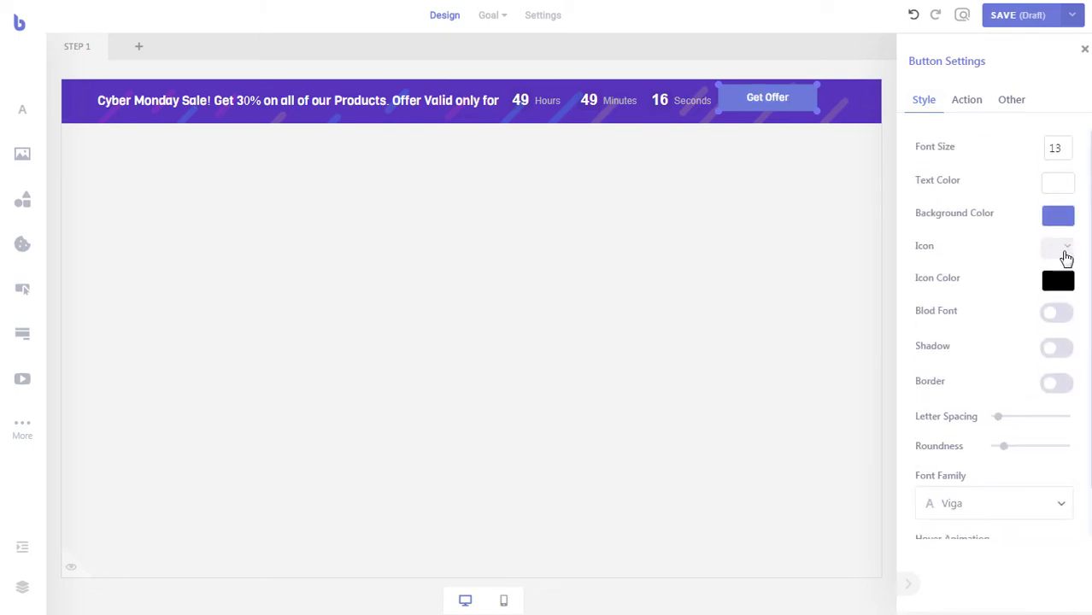
click(1061, 222)
click(1053, 300)
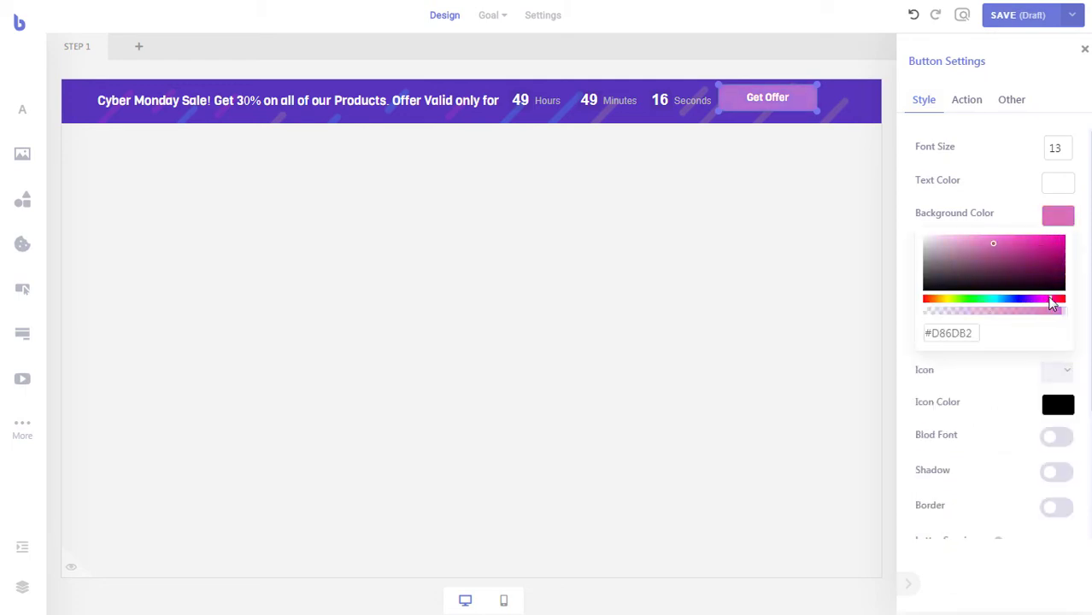
click(1058, 300)
click(1029, 240)
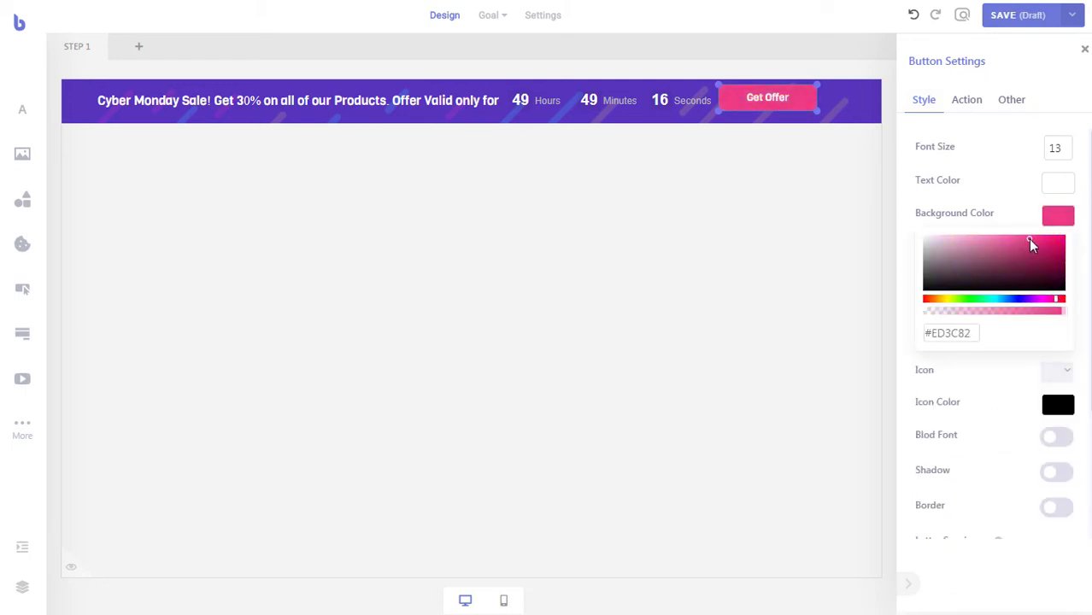
click(1064, 218)
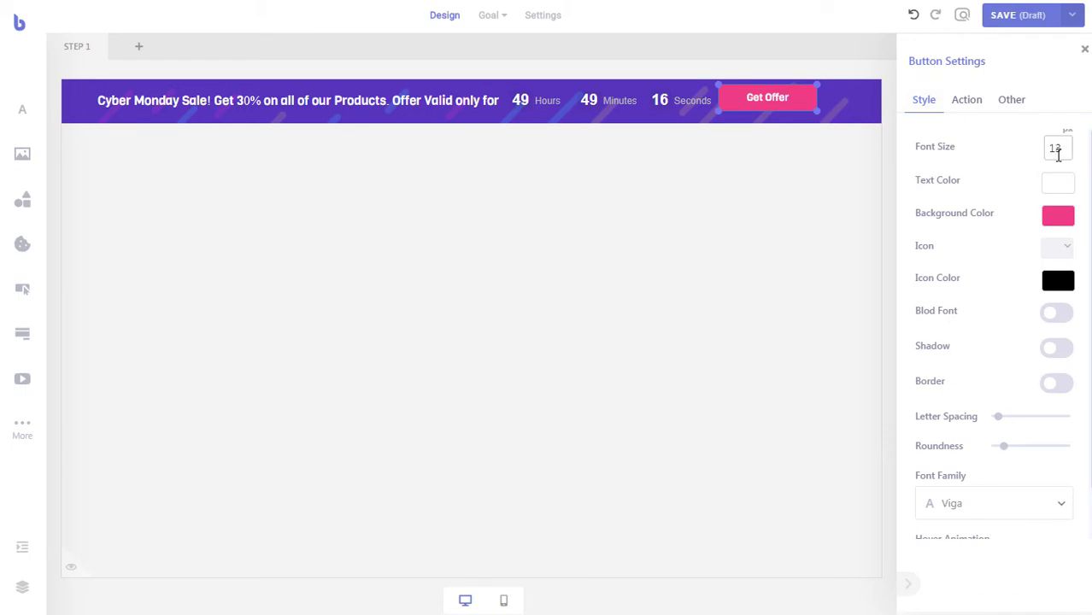
Increase the button's font size to 16 and move the button slightly right, centred vertically in the bar.
scroll(1057, 152, up, 4)
click(804, 241)
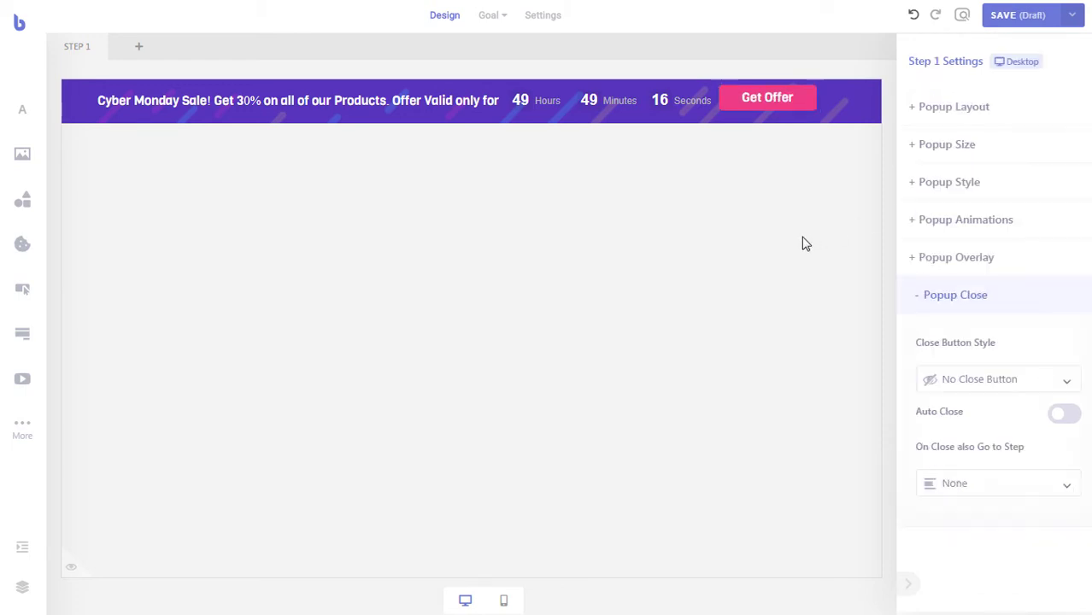
drag(768, 99, 795, 101)
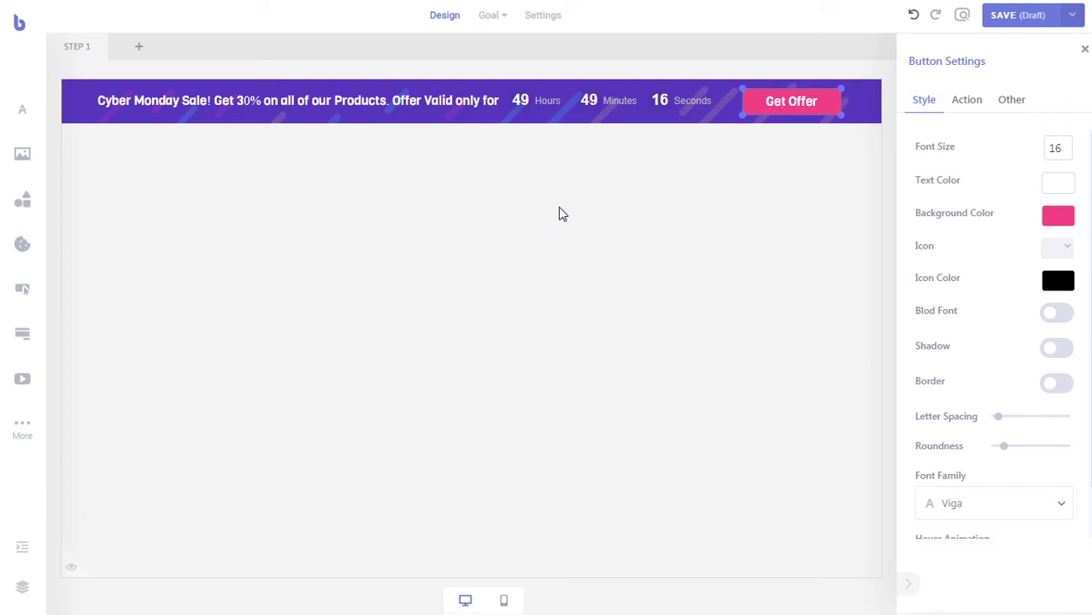
click(421, 227)
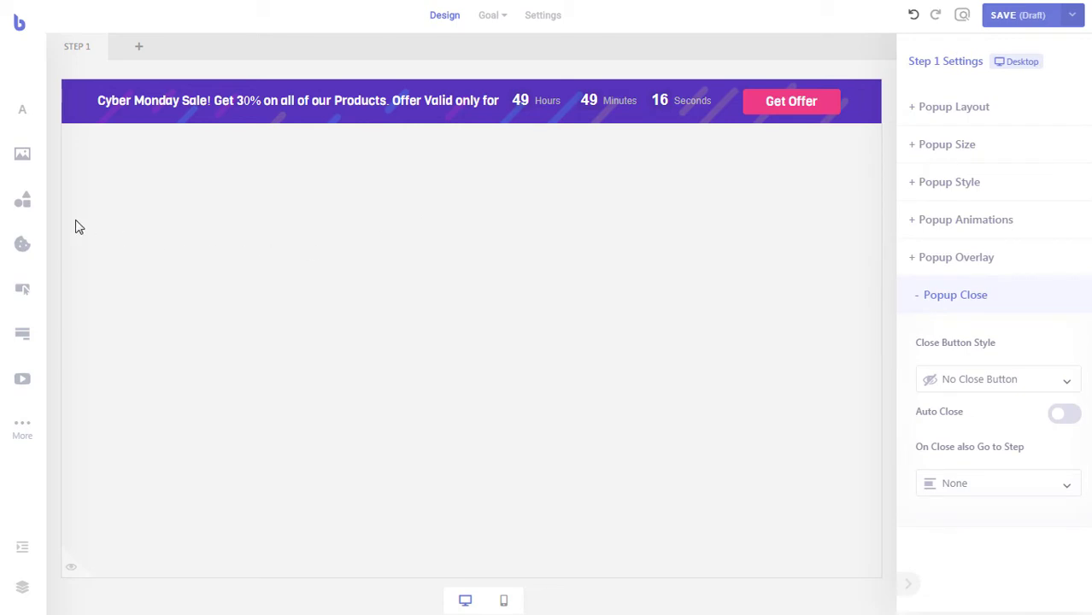
Add a small shape in front of the headline text in the bar and change its type to a diamond icon.
drag(31, 207, 94, 114)
click(79, 106)
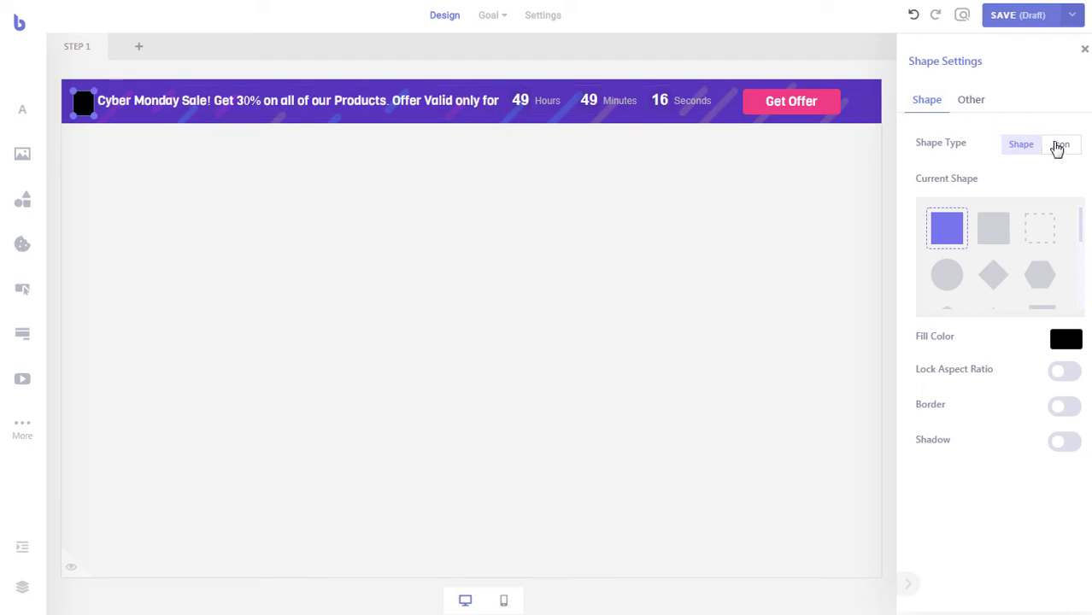
click(1058, 147)
click(1070, 183)
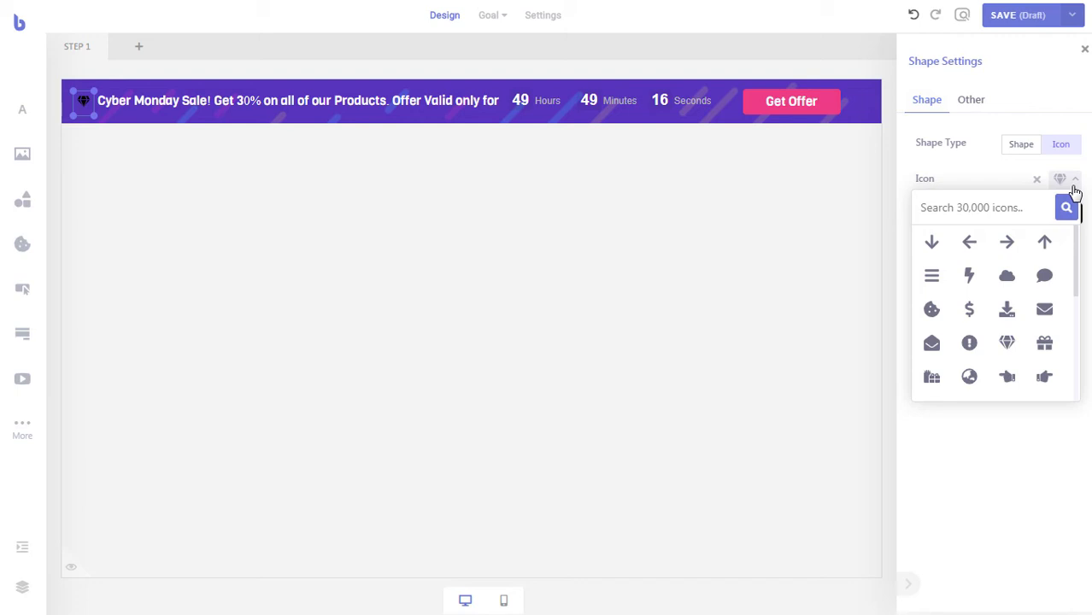
click(1074, 181)
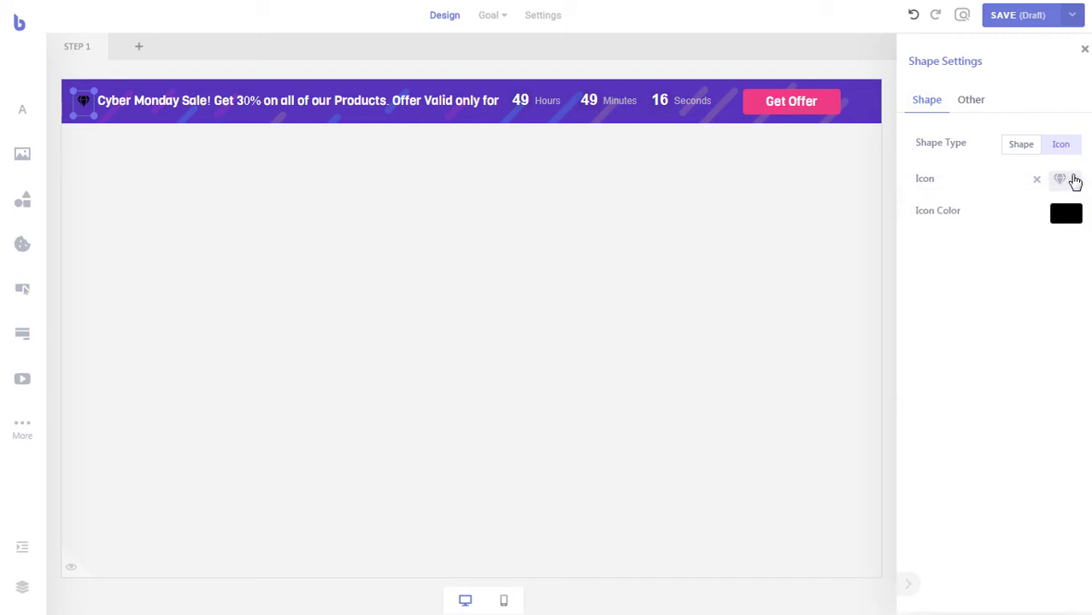
Set the diamond icon's colour to yellow, #FFD336, and nudge the icon to line up with the headline.
click(1071, 212)
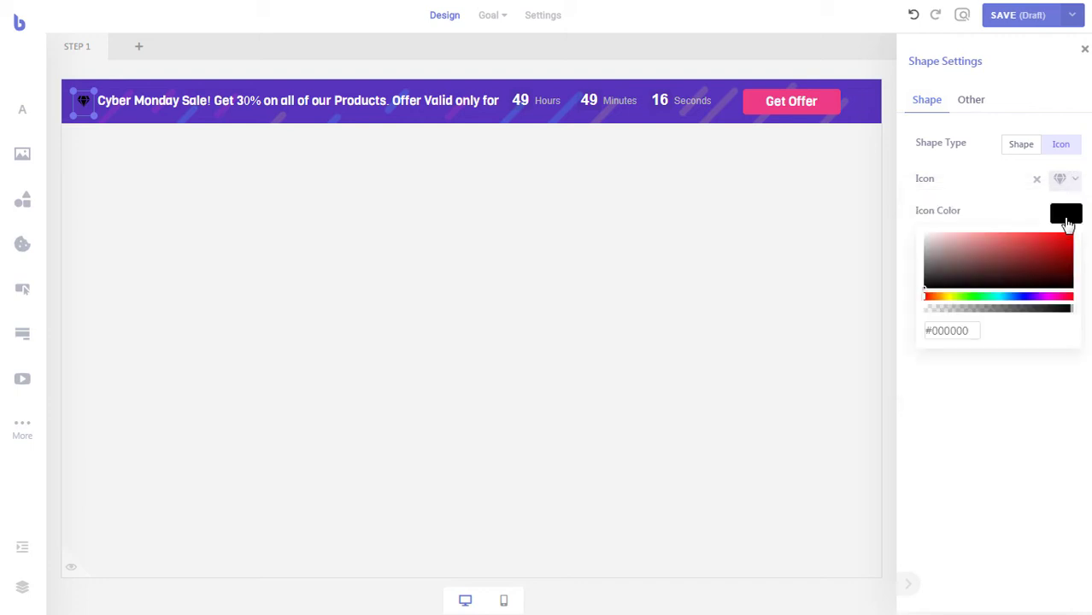
click(946, 298)
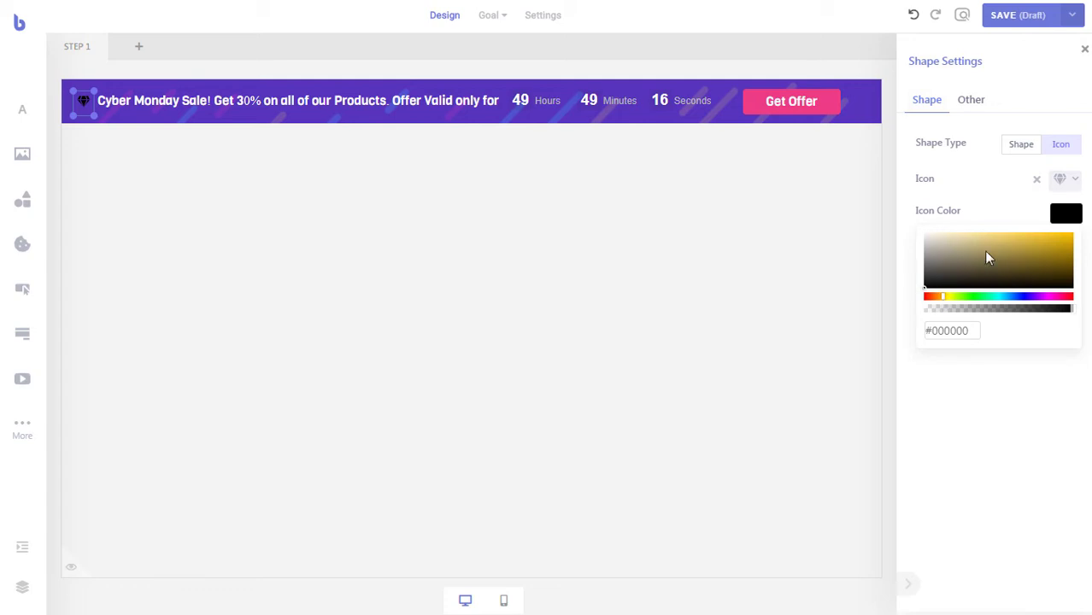
drag(988, 254, 1042, 236)
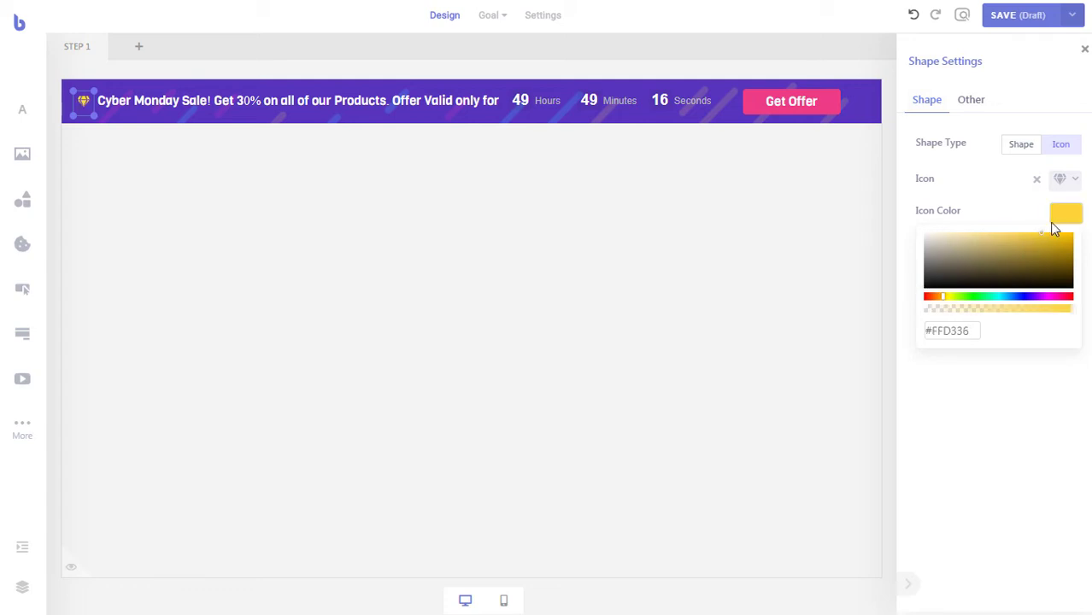
click(1063, 214)
click(174, 193)
click(84, 106)
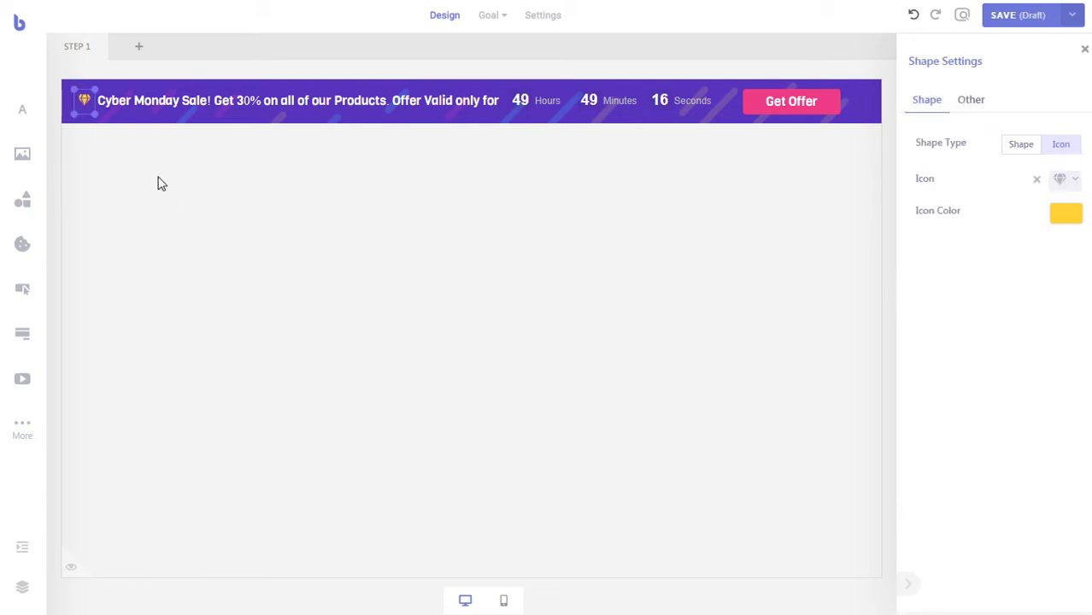
click(189, 193)
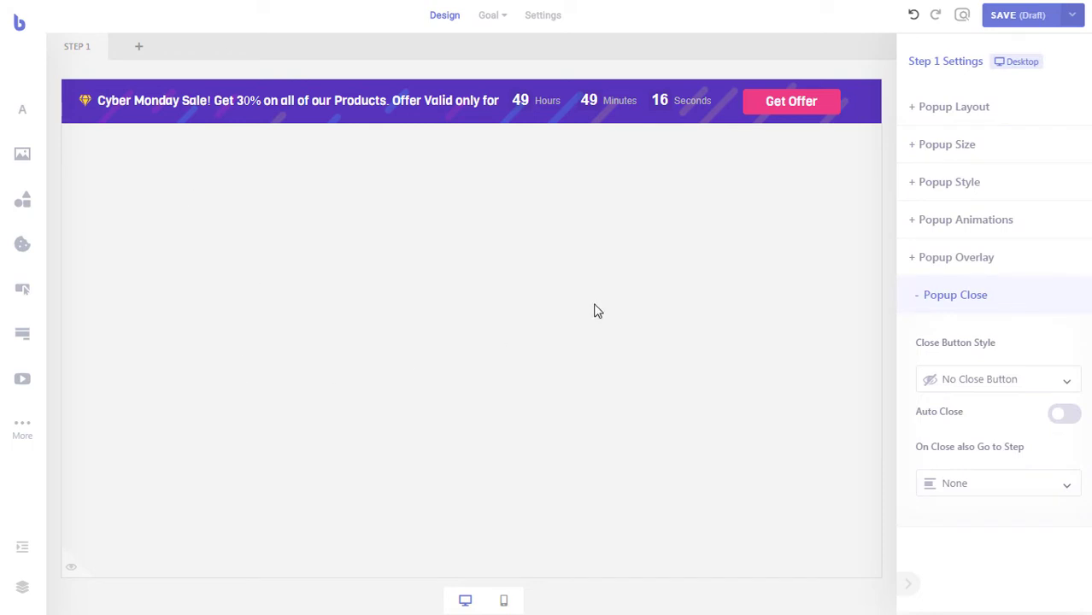
Save the popup draft and check its live preview in both desktop and mobile views.
click(1013, 24)
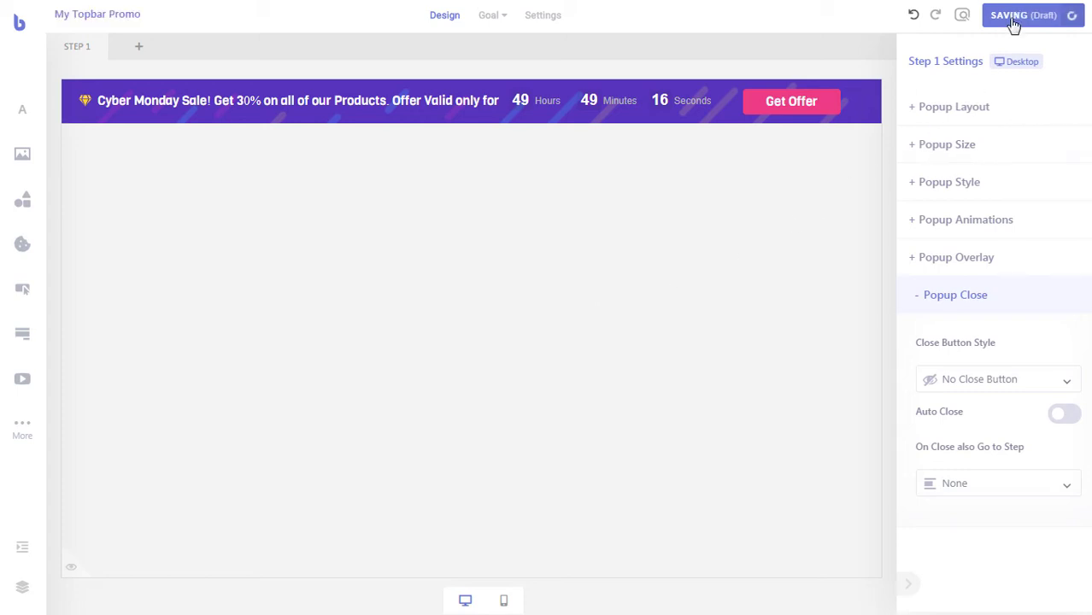
click(963, 17)
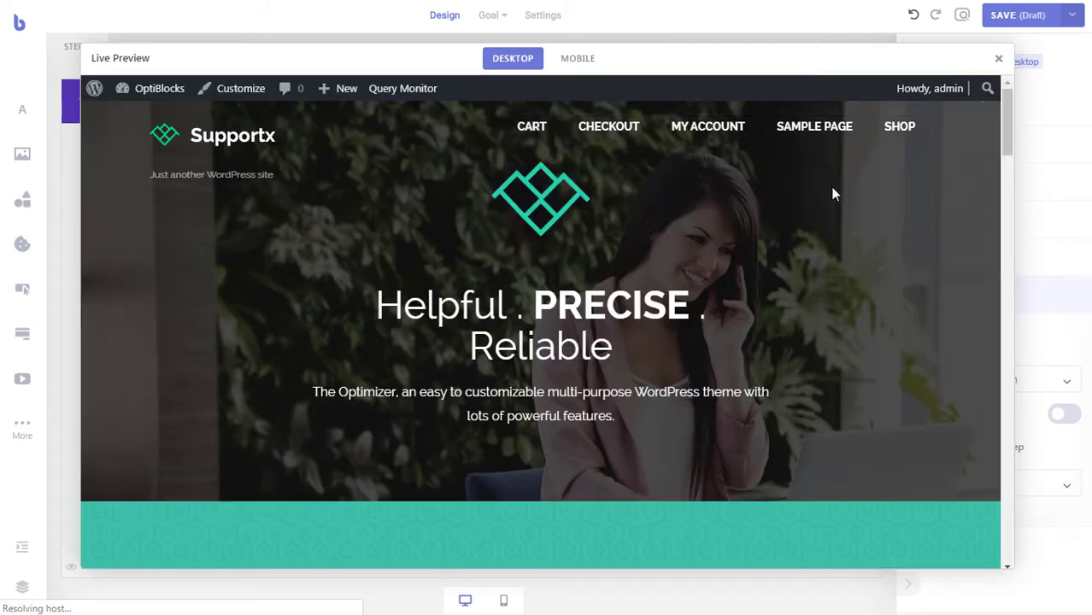
scroll(825, 195, down, 1)
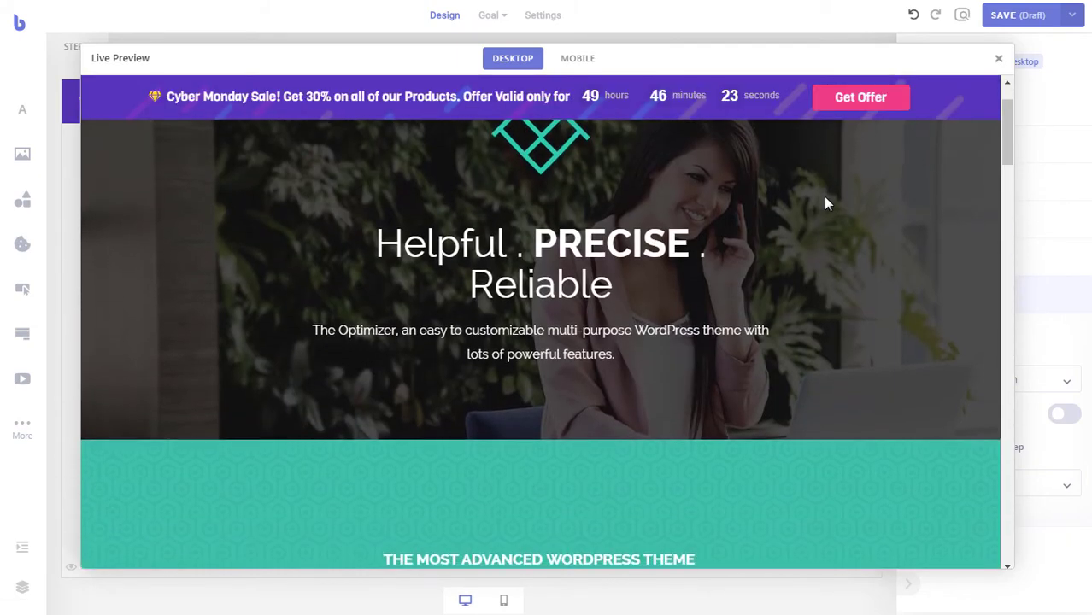
scroll(825, 203, up, 1)
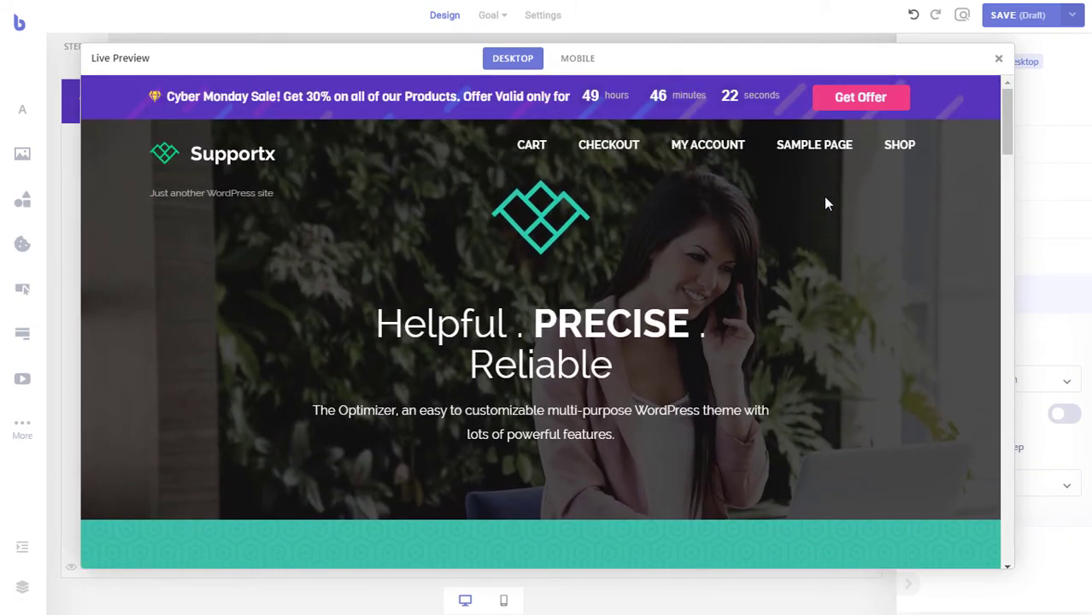
click(585, 65)
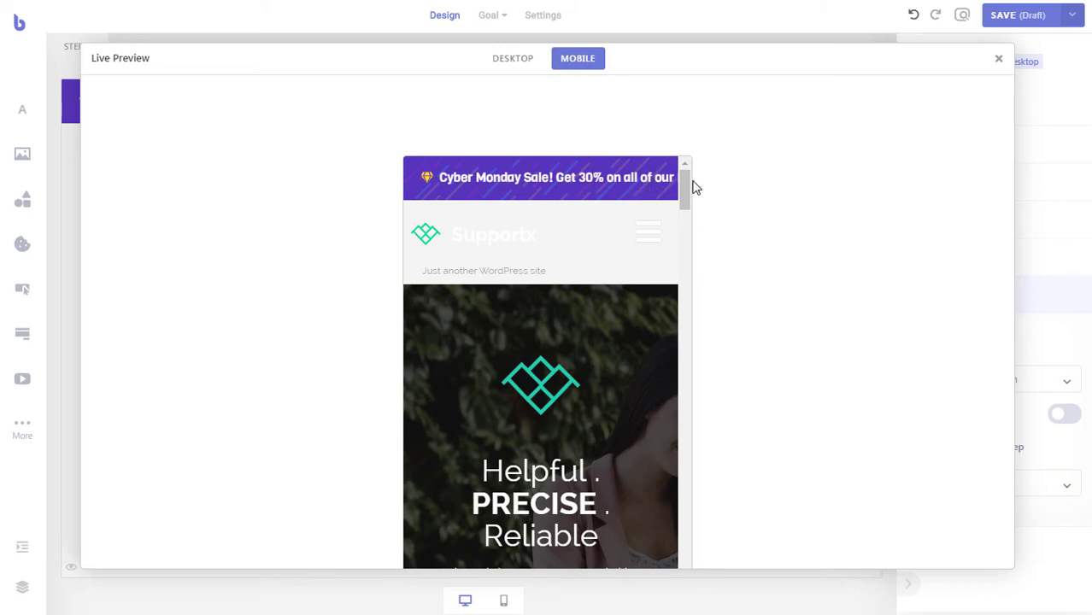
click(998, 58)
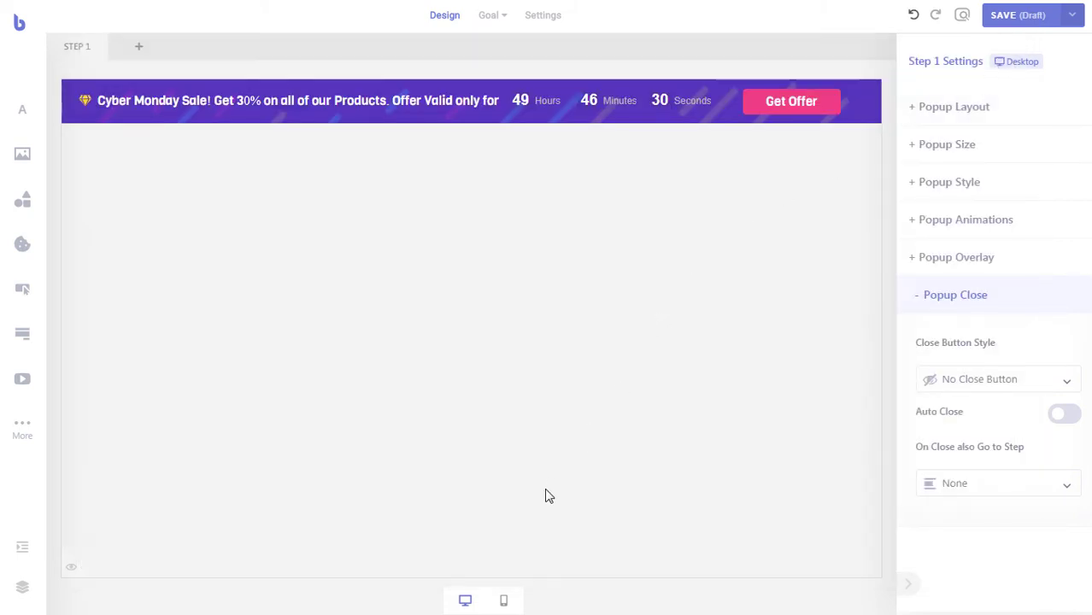
Switch to the mobile design and set its popup layout to Top/Bottom Bar.
click(508, 602)
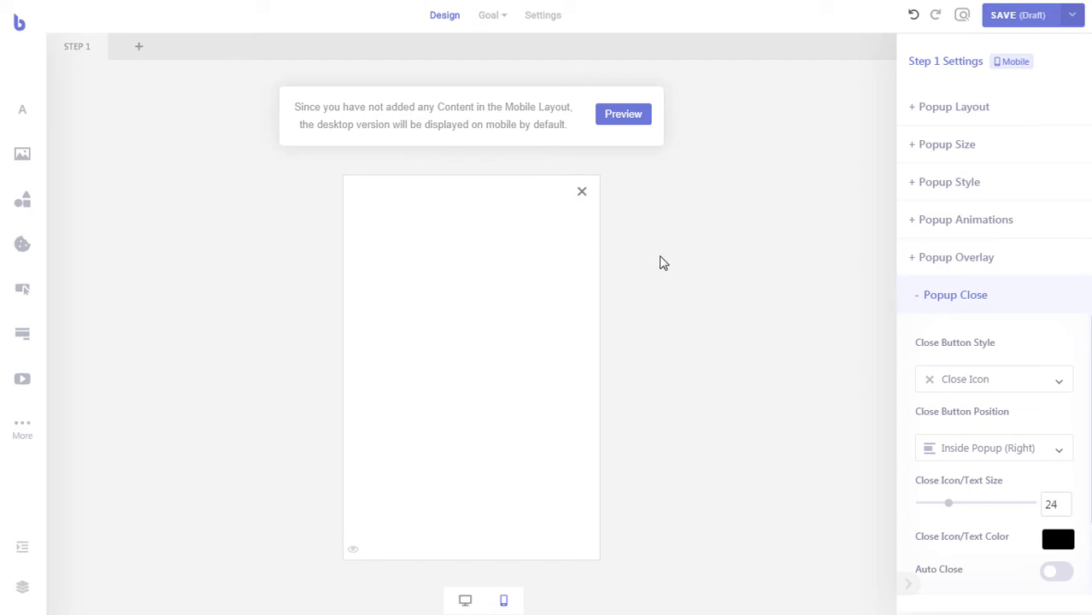
click(998, 115)
click(1005, 175)
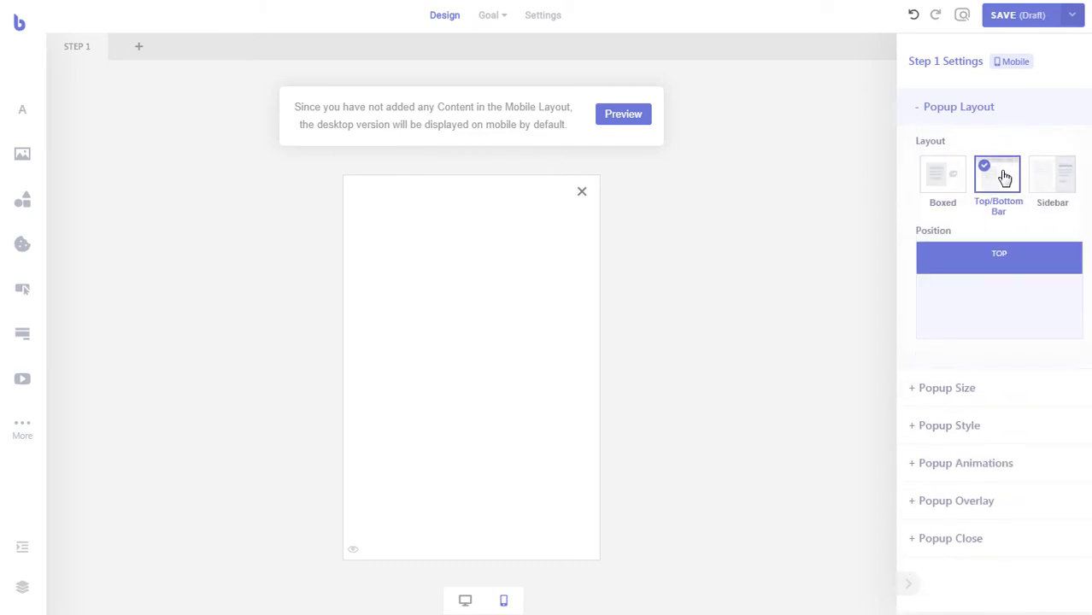
Set the mobile bar's height to 80 px and disable its popup overlay.
click(989, 379)
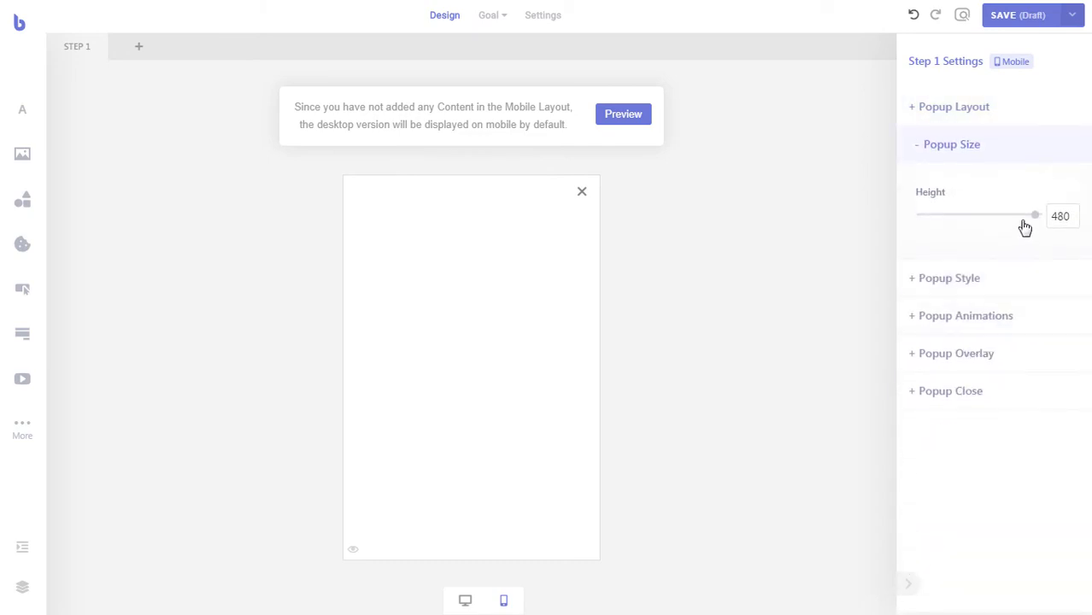
drag(1069, 215, 1054, 217)
text(80)
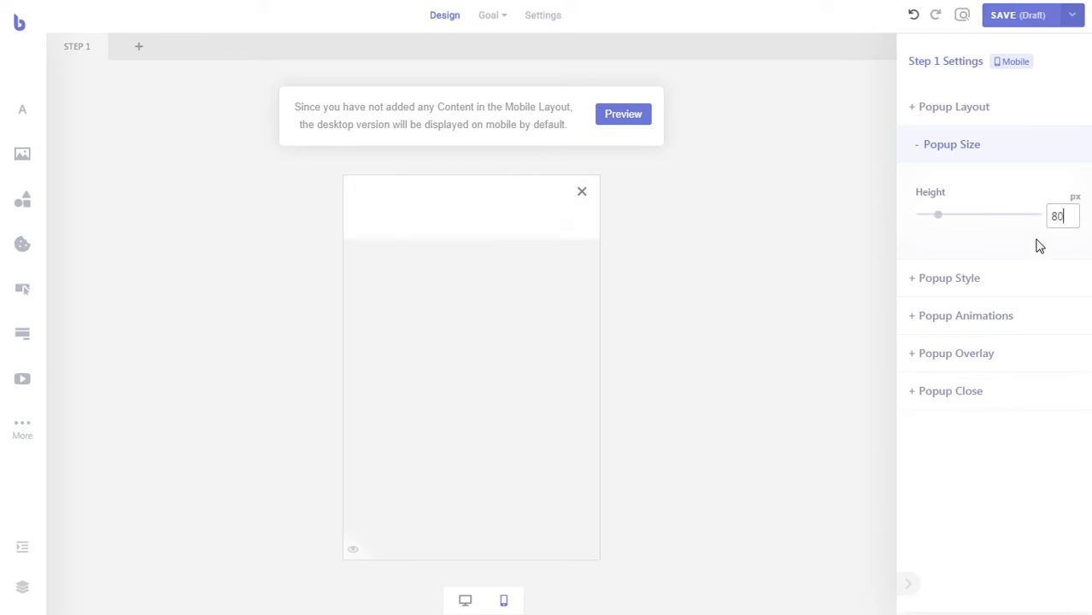
click(978, 352)
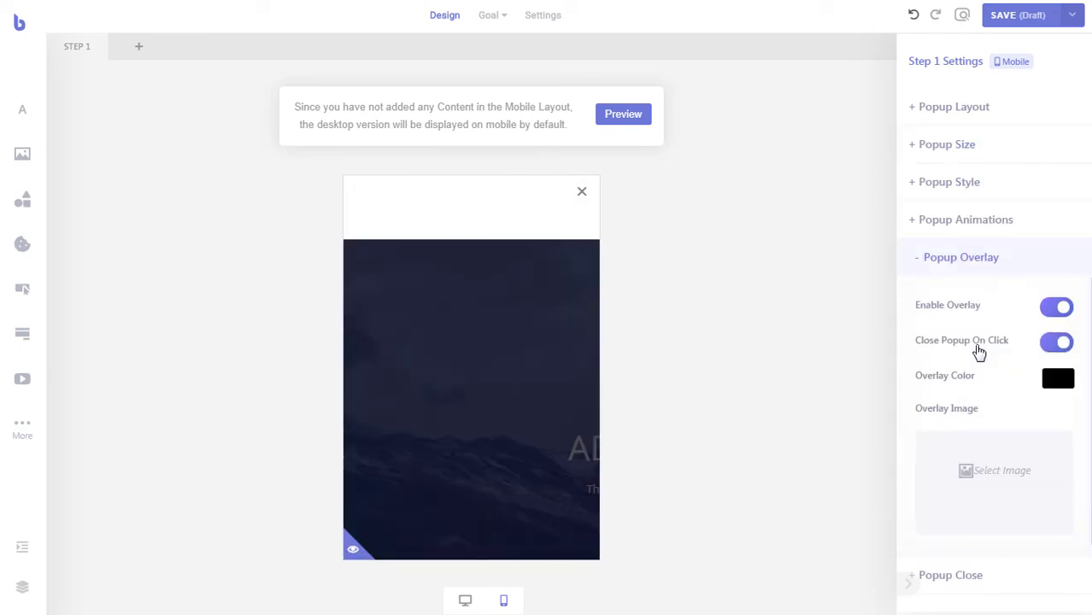
click(1056, 309)
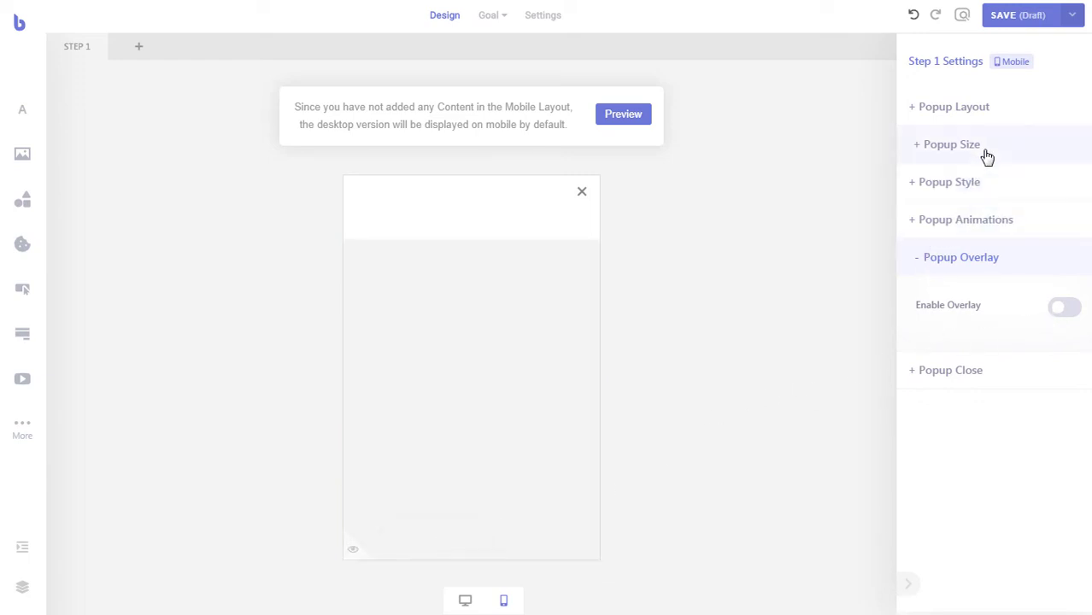
Apply the dark striped library image as the mobile bar's background and turn off its Full Height option.
click(984, 183)
click(1004, 229)
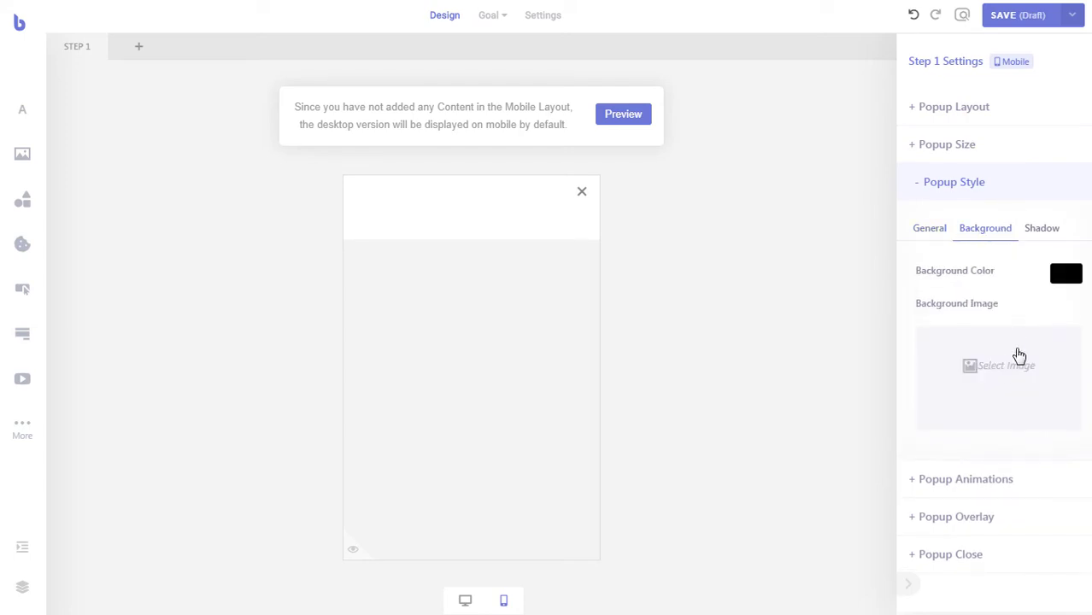
click(1018, 359)
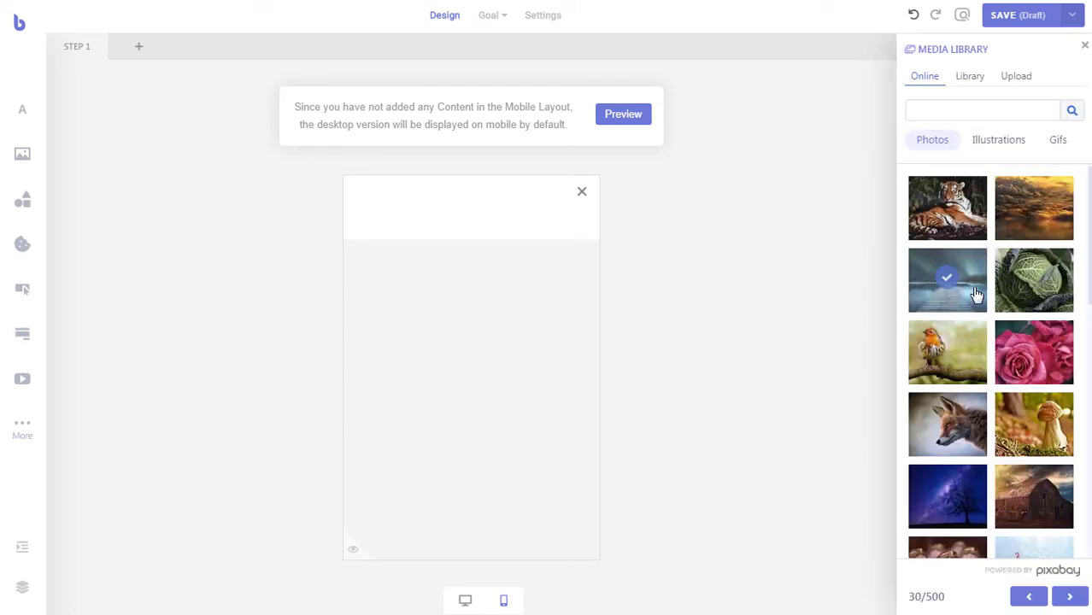
click(975, 81)
click(914, 184)
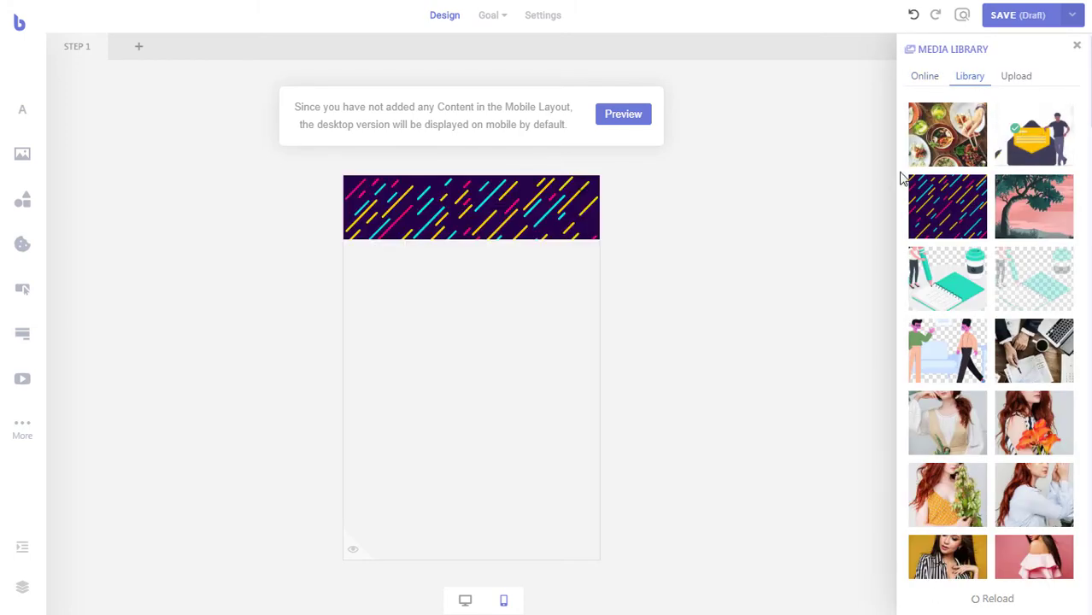
click(1076, 45)
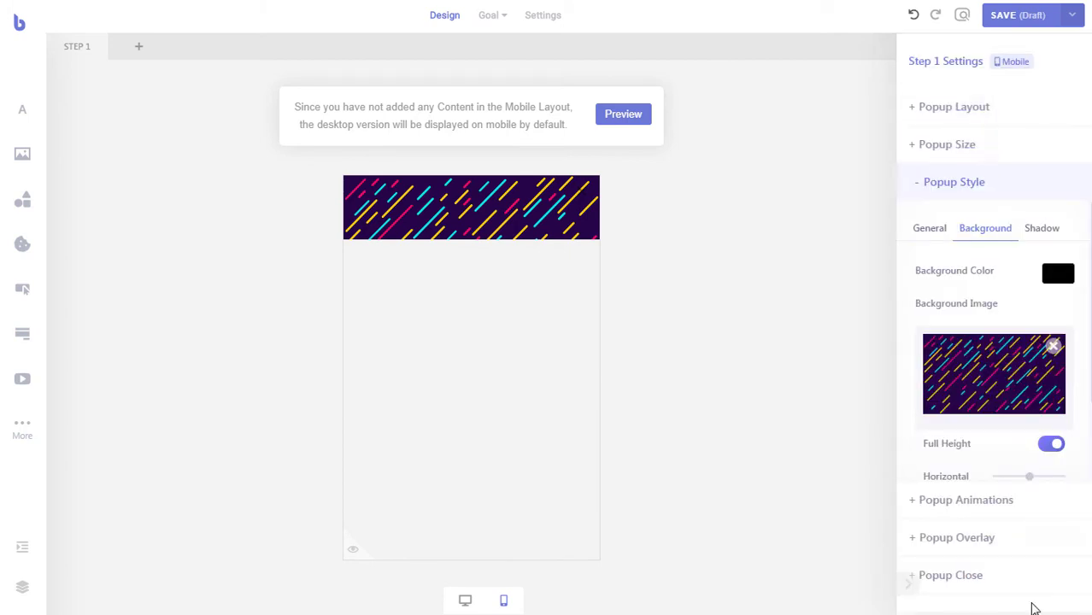
scroll(987, 385, down, 2)
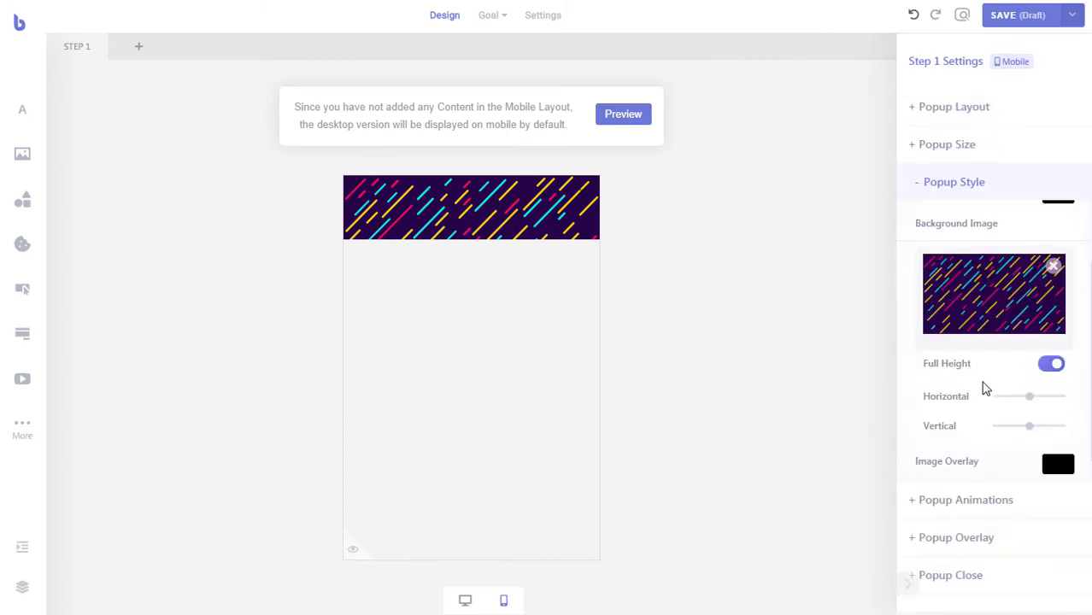
click(1051, 365)
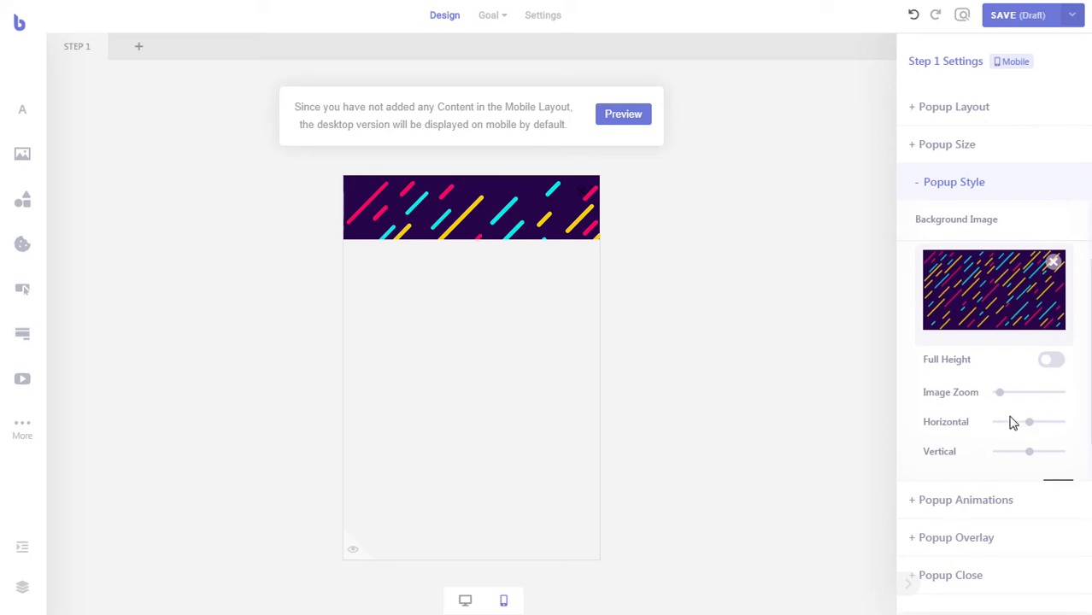
Set the mobile background's image overlay to a partly transparent purple, #653ABA.
scroll(1014, 424, down, 1)
click(1056, 440)
scroll(1036, 432, down, 2)
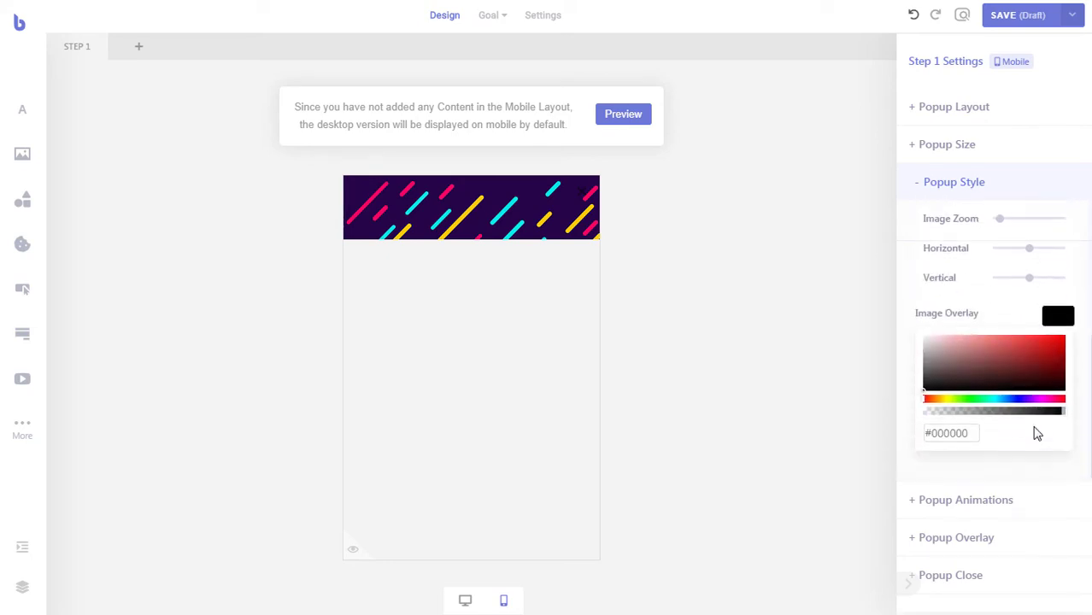
click(1024, 399)
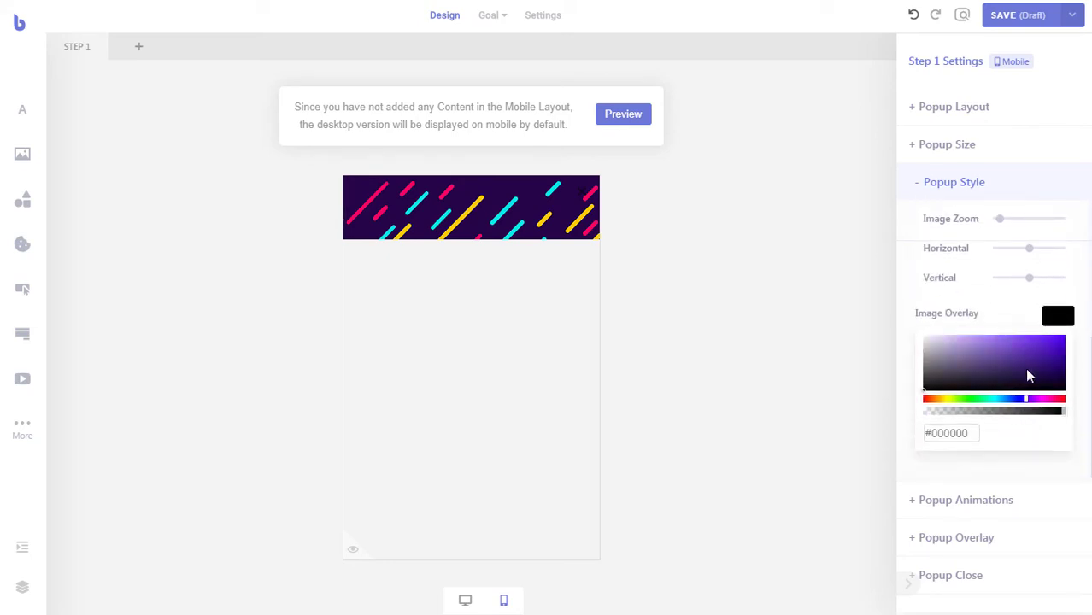
click(1009, 337)
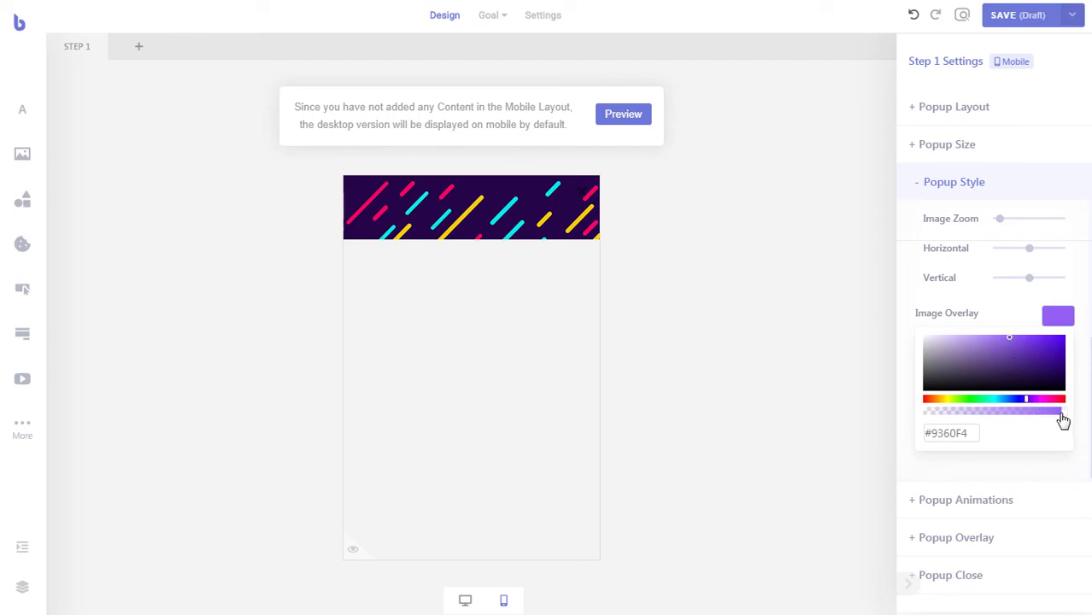
mouse_move(1062, 415)
mouse_down()
mouse_move(1032, 416)
mouse_move(1043, 419)
mouse_up()
scroll(1009, 385, up, 1)
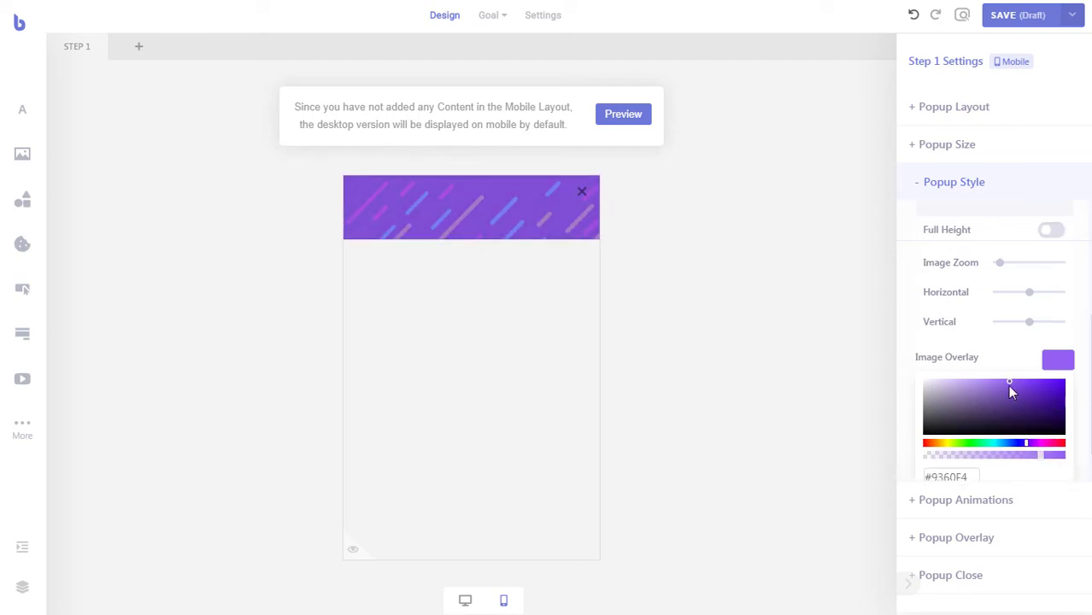
drag(1009, 385, 1023, 395)
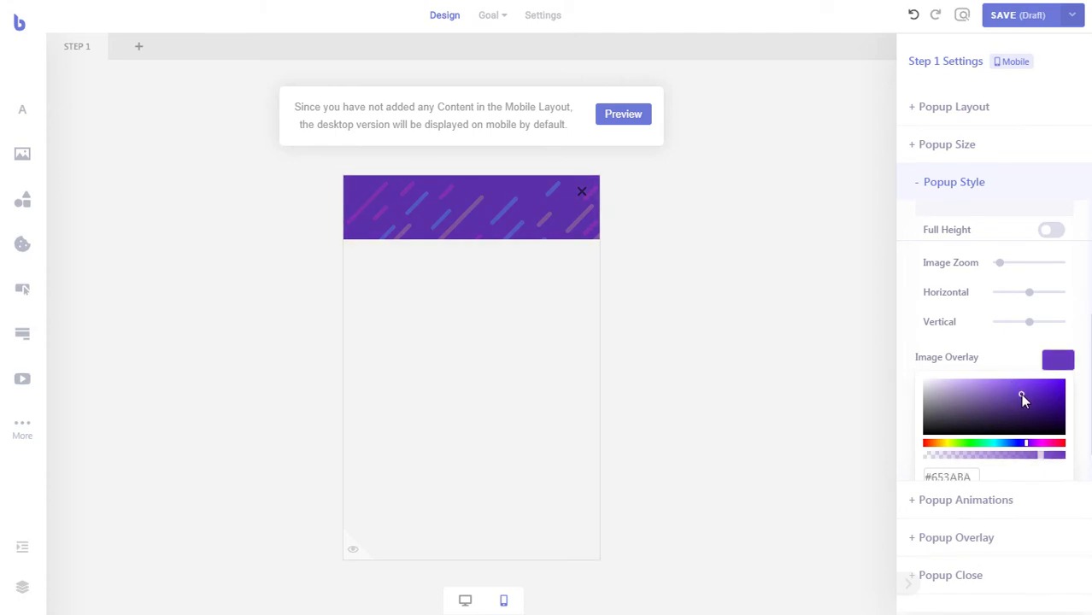
click(1058, 364)
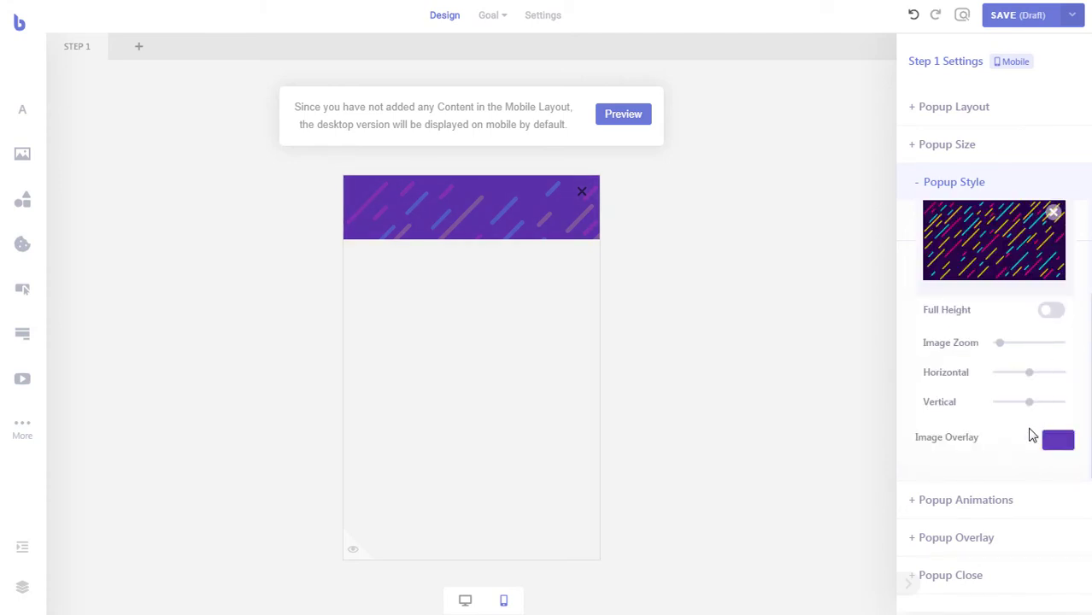
Set the mobile popup's close button style to No Close Button.
click(1001, 571)
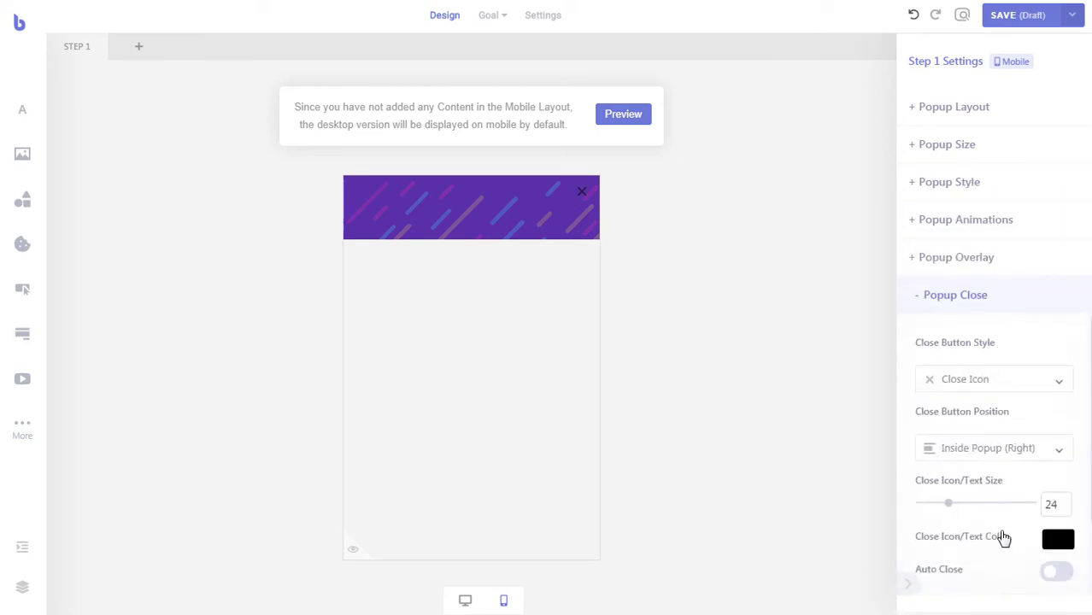
click(1045, 385)
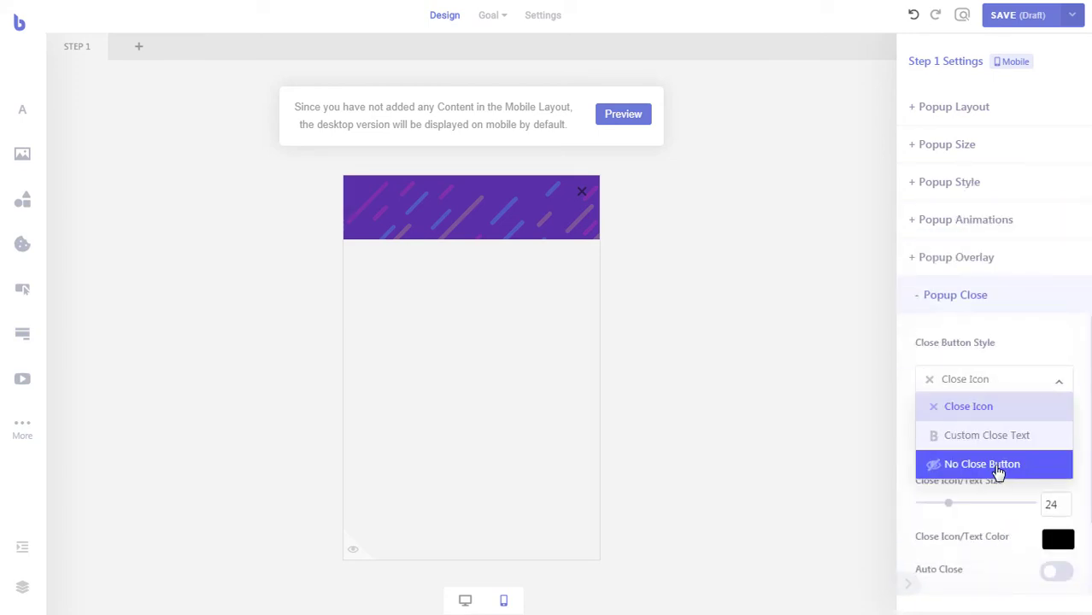
click(998, 467)
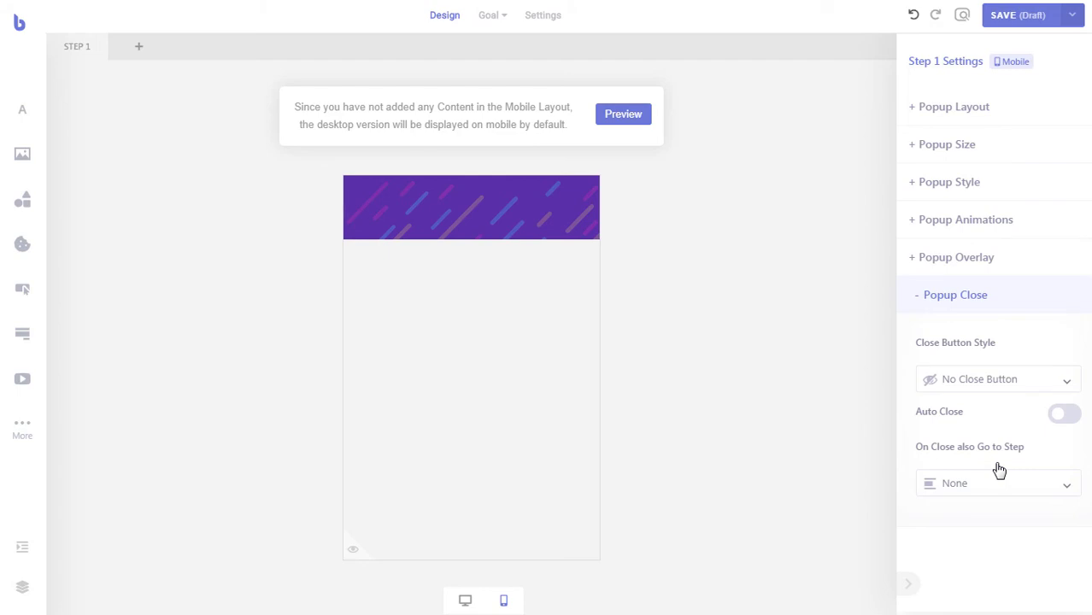
Copy the headline text from the desktop bar into the mobile bar and move it near the bar's upper left.
click(472, 599)
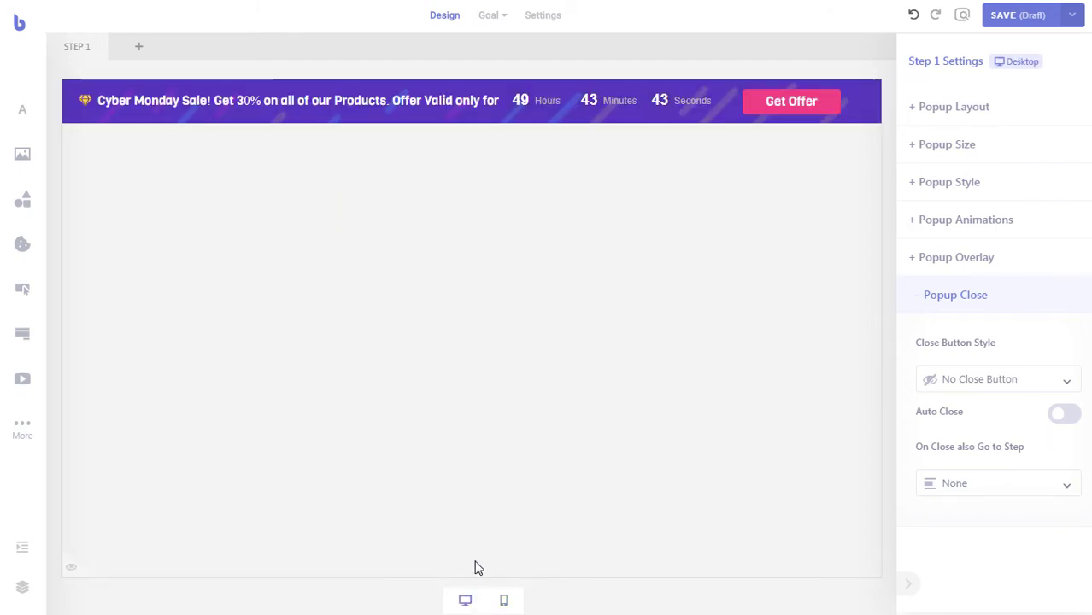
click(325, 107)
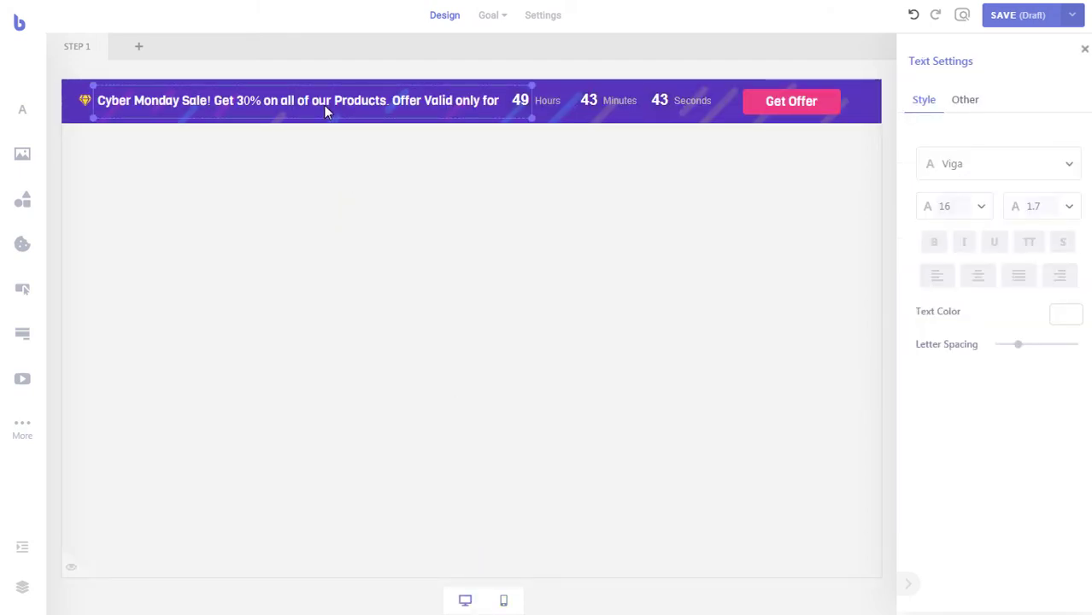
right_click(324, 105)
click(366, 122)
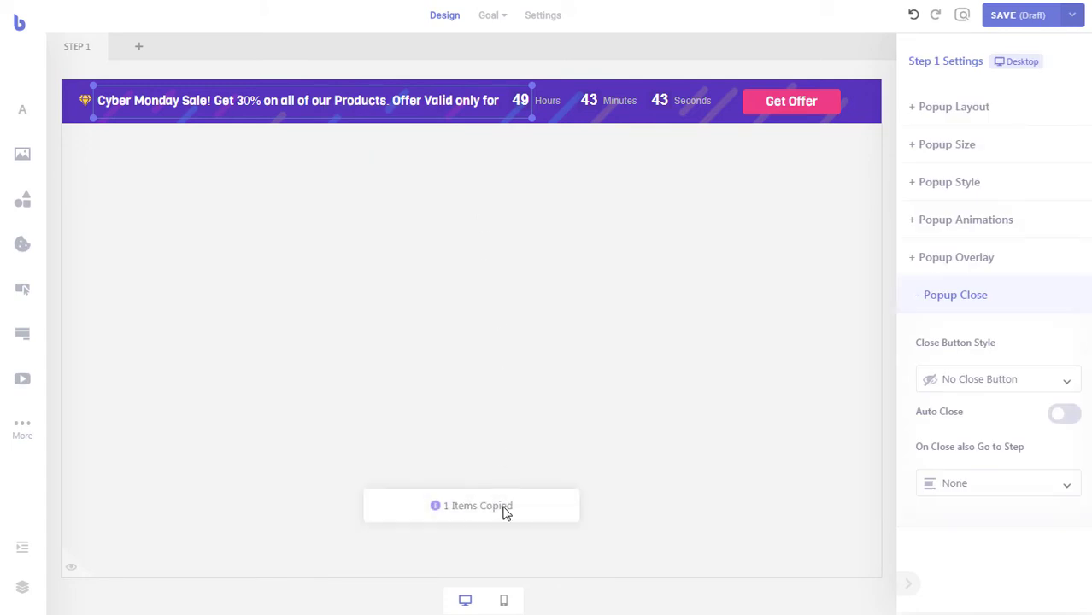
click(505, 601)
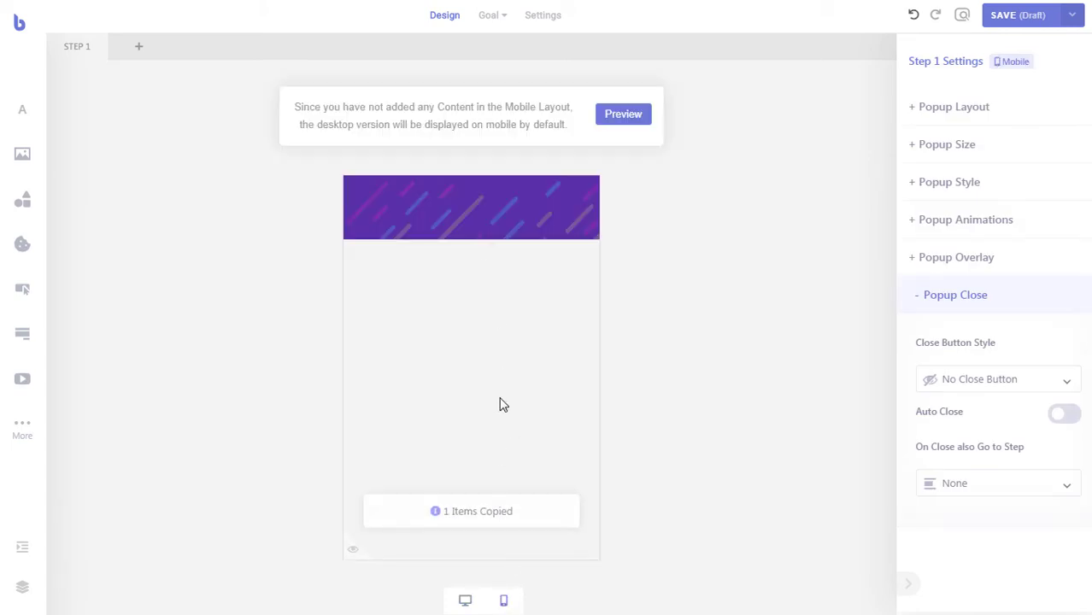
right_click(414, 202)
click(448, 221)
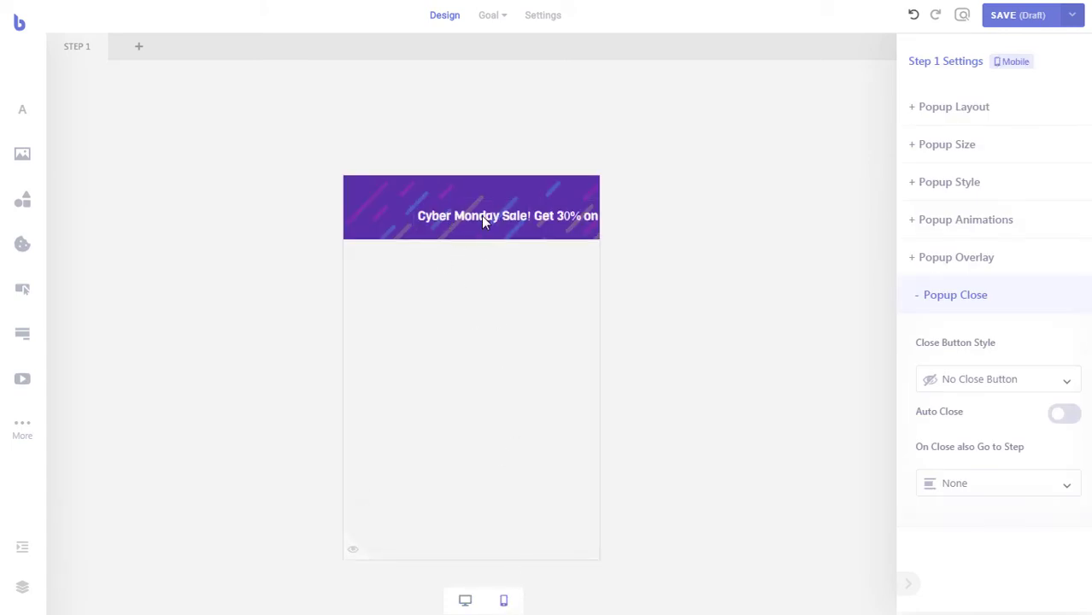
drag(481, 215, 444, 197)
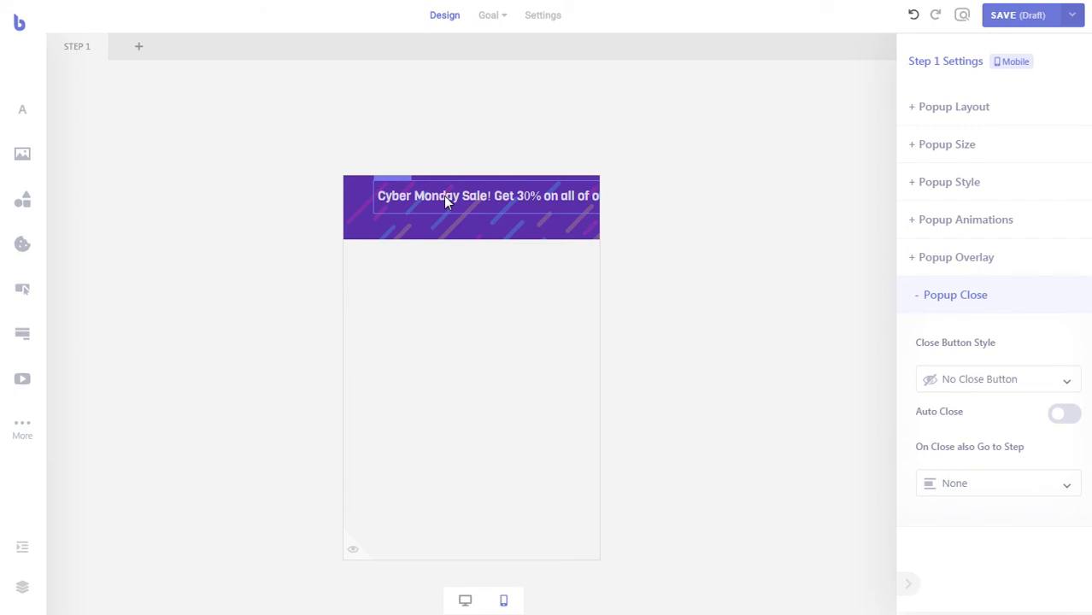
Shorten the mobile headline to "Cyber Monday Sale! Get 30% OFF".
click(508, 194)
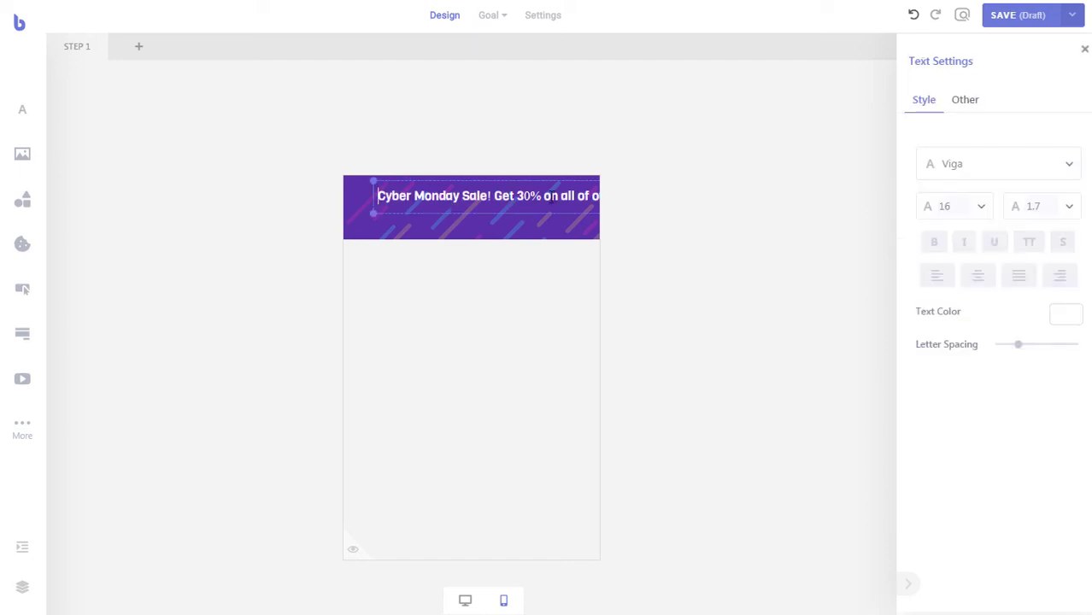
drag(546, 195, 690, 202)
key(BackSpace)
text(OFF)
click(516, 238)
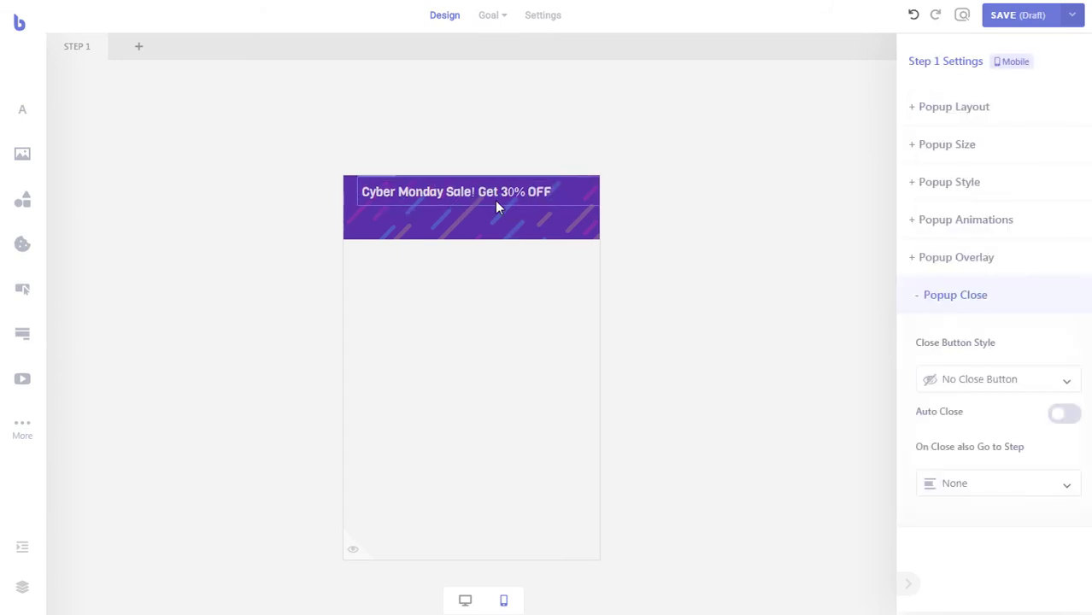
Set the mobile headline's font size to 14 and narrow its text box to fit at the bar's upper left.
click(377, 194)
drag(377, 195, 346, 192)
drag(591, 192, 556, 193)
drag(446, 194, 455, 194)
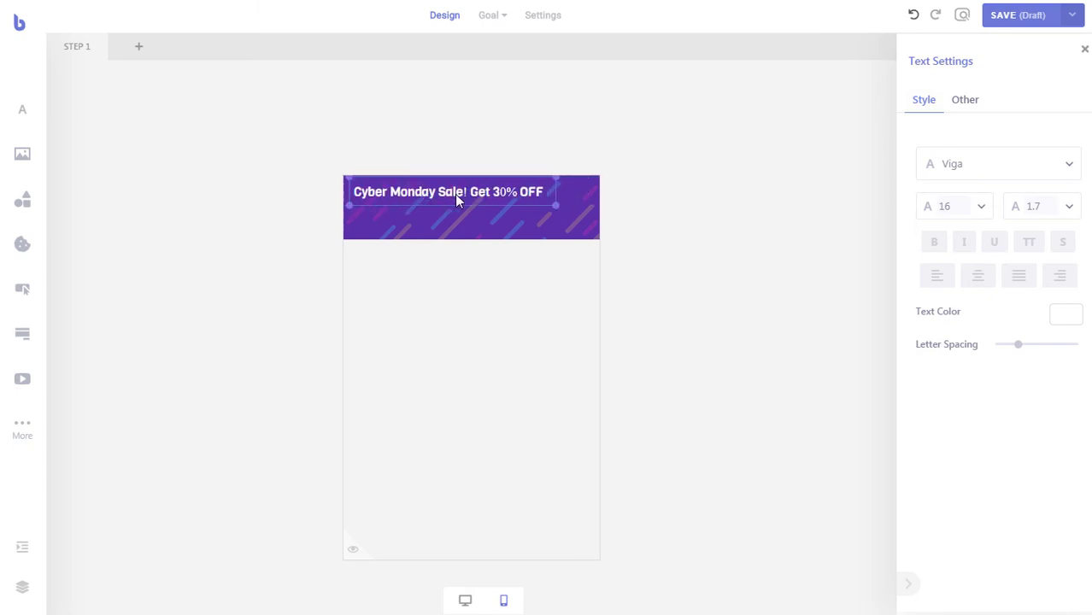
click(957, 206)
key(Down)
key(Down)
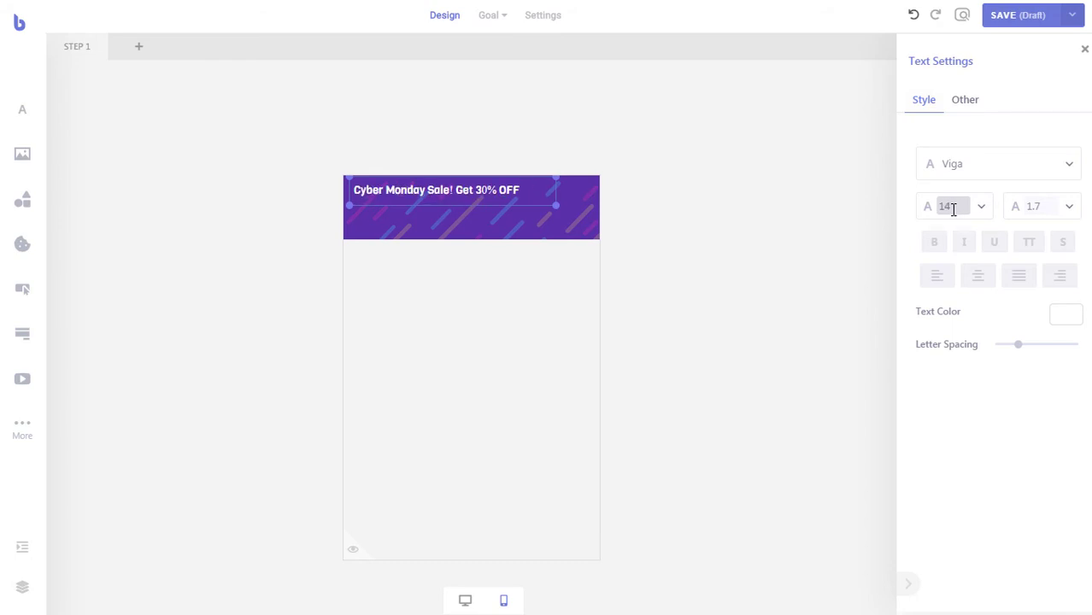
drag(555, 190, 528, 188)
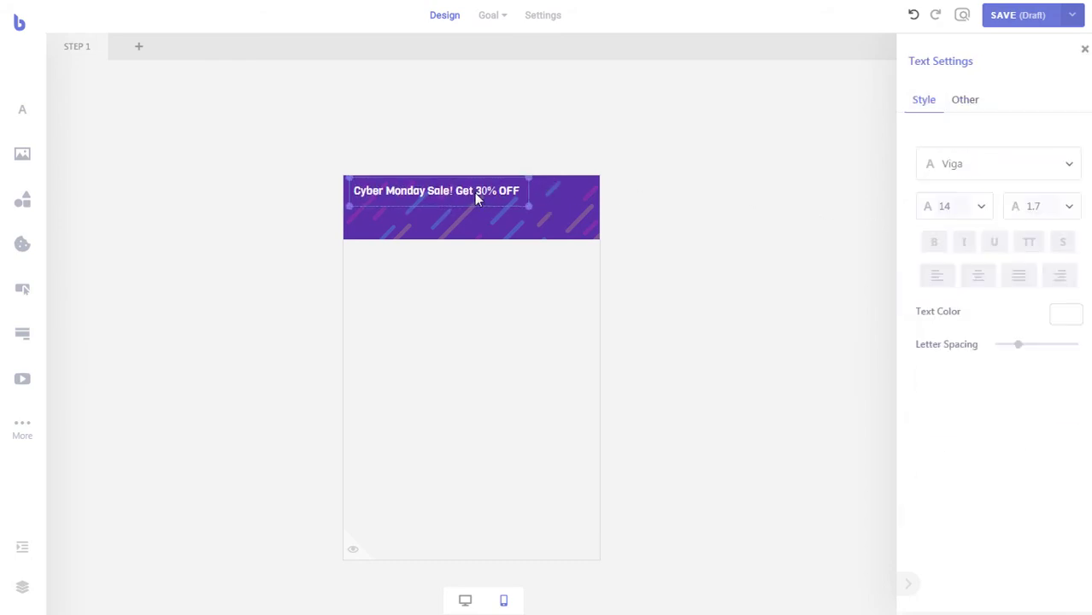
click(489, 224)
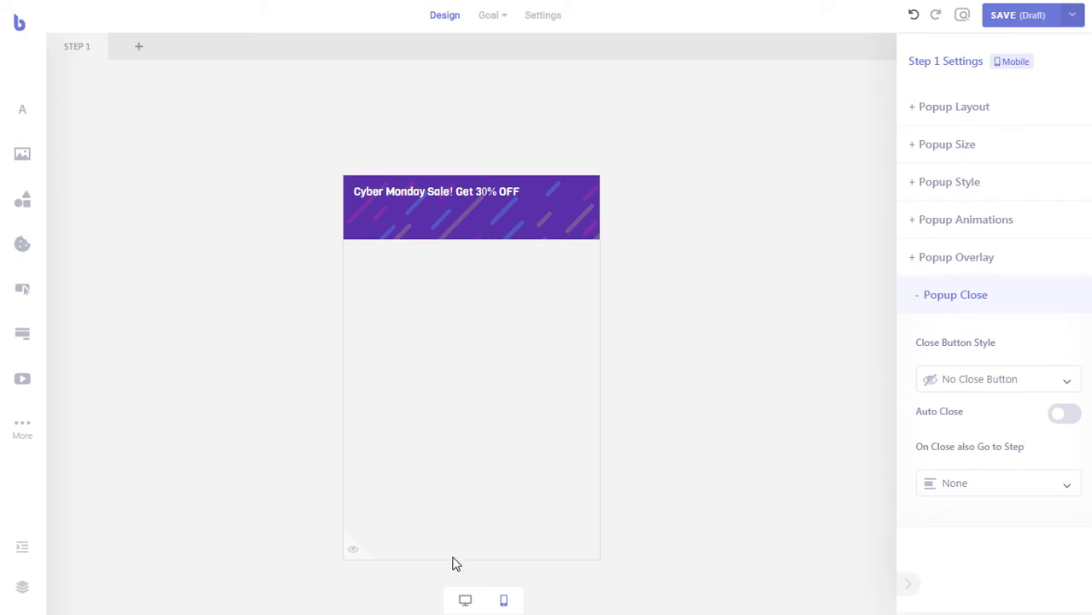
Copy the Get Offer button from the desktop bar into the mobile bar.
click(464, 599)
click(755, 108)
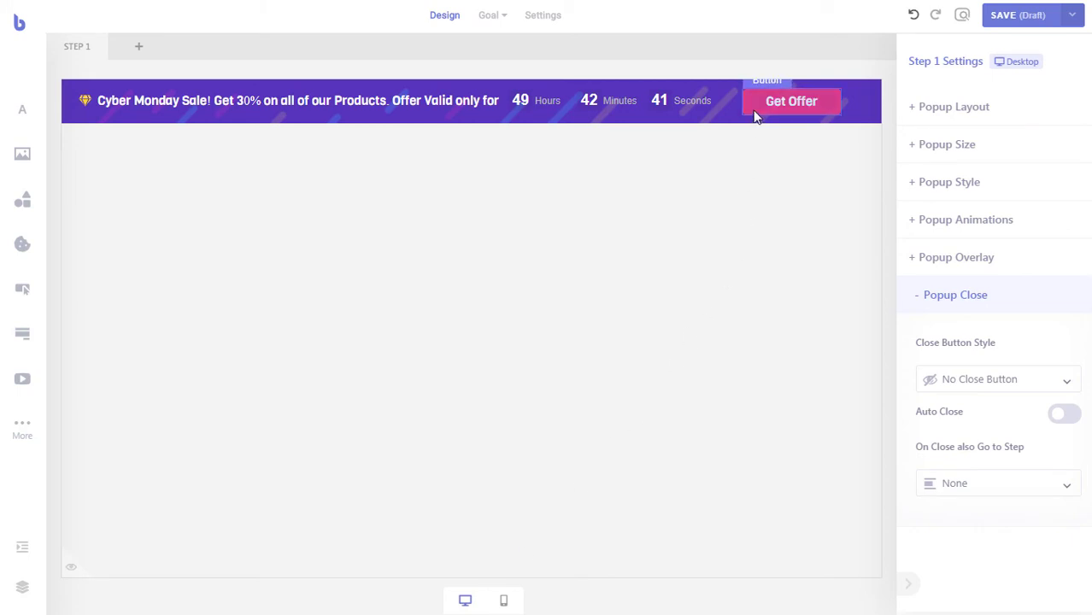
right_click(755, 111)
click(789, 125)
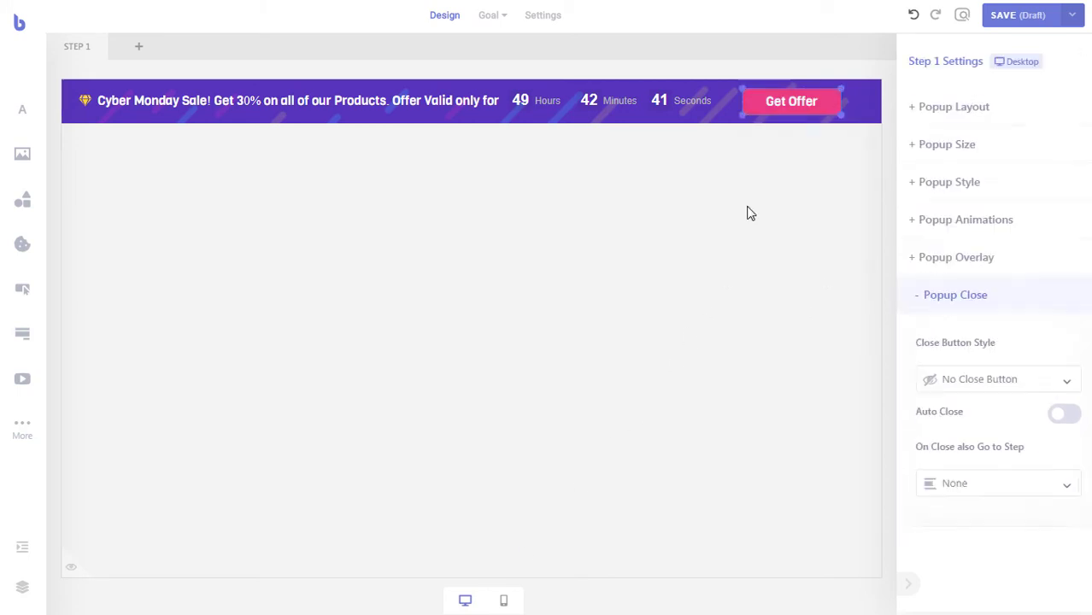
click(504, 600)
right_click(509, 216)
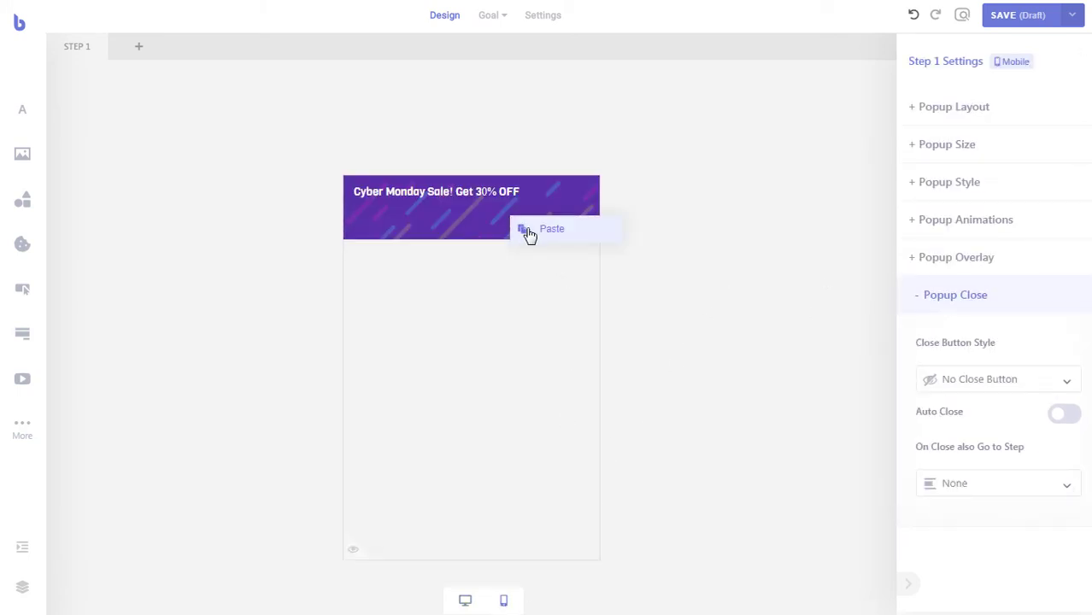
click(529, 233)
drag(512, 211, 504, 214)
Set the mobile Get Offer button's font size to 13, shrink the button and place it to the right of the headline.
click(542, 209)
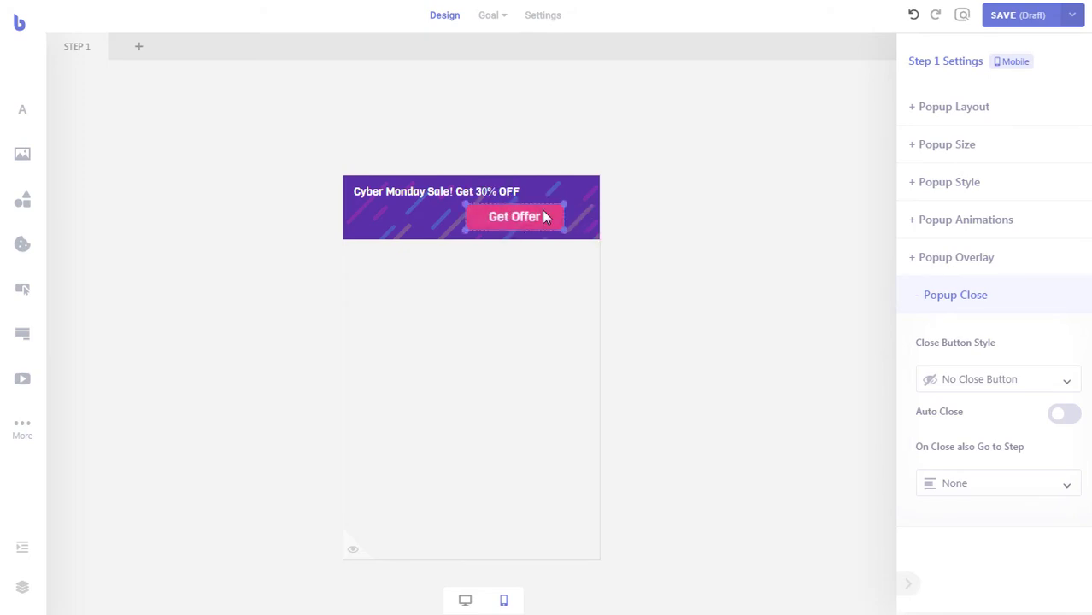
click(1056, 148)
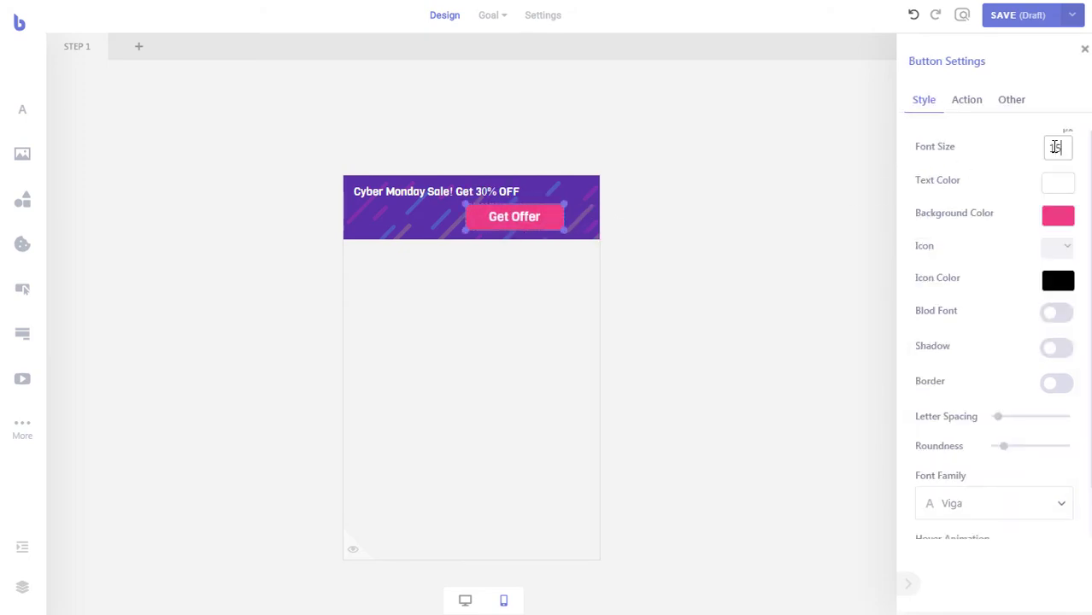
key(Down)
key(Down)
drag(564, 229, 556, 191)
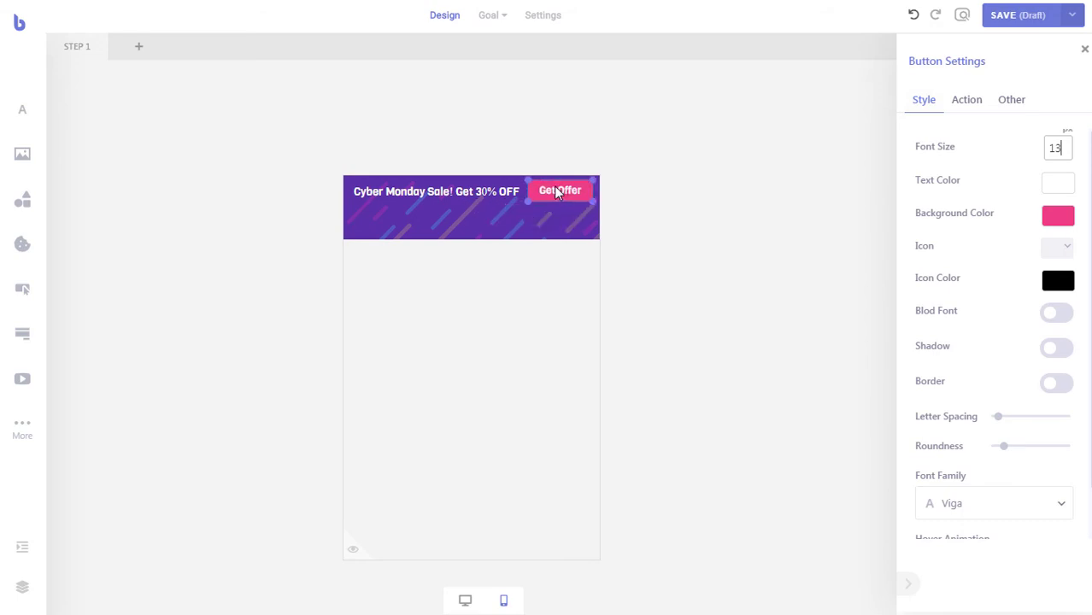
key(BackSpace)
text(1)
click(571, 243)
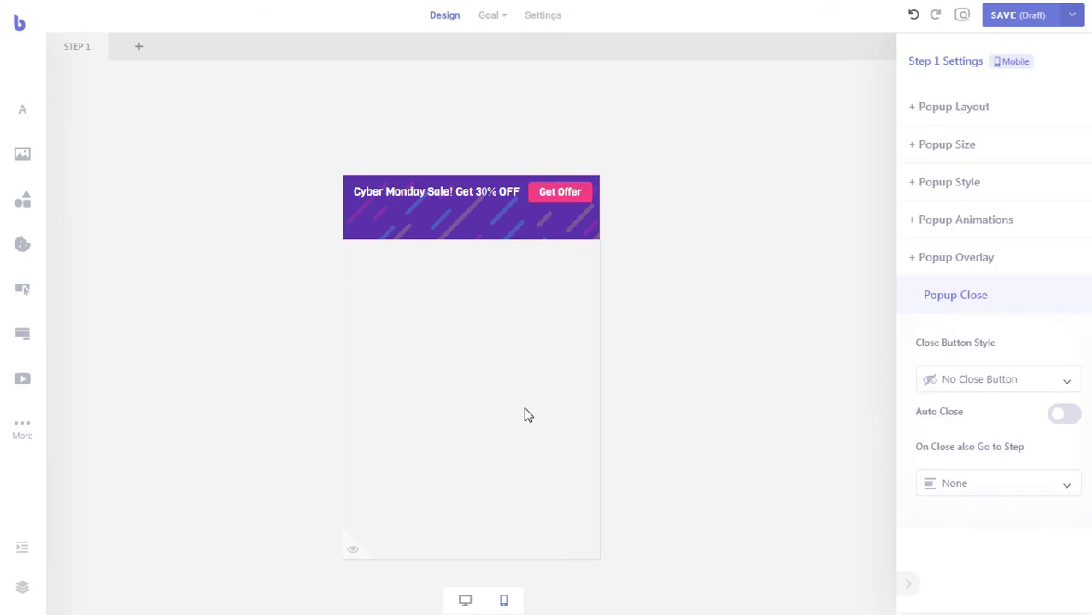
Copy the countdown from the desktop bar into the mobile bar and place it beneath the headline and button.
click(465, 600)
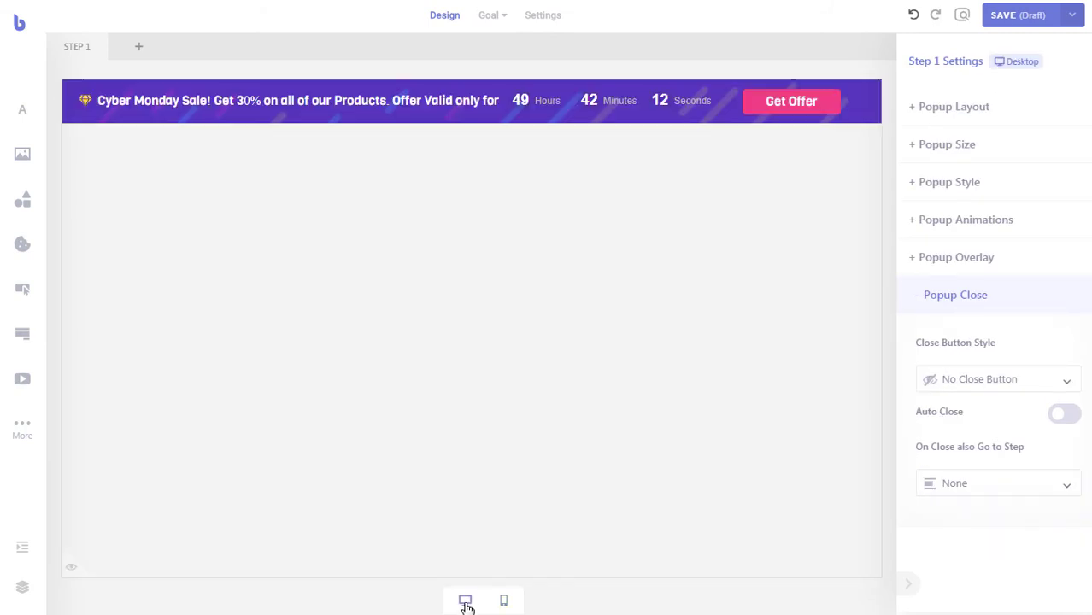
click(614, 121)
right_click(611, 108)
click(645, 118)
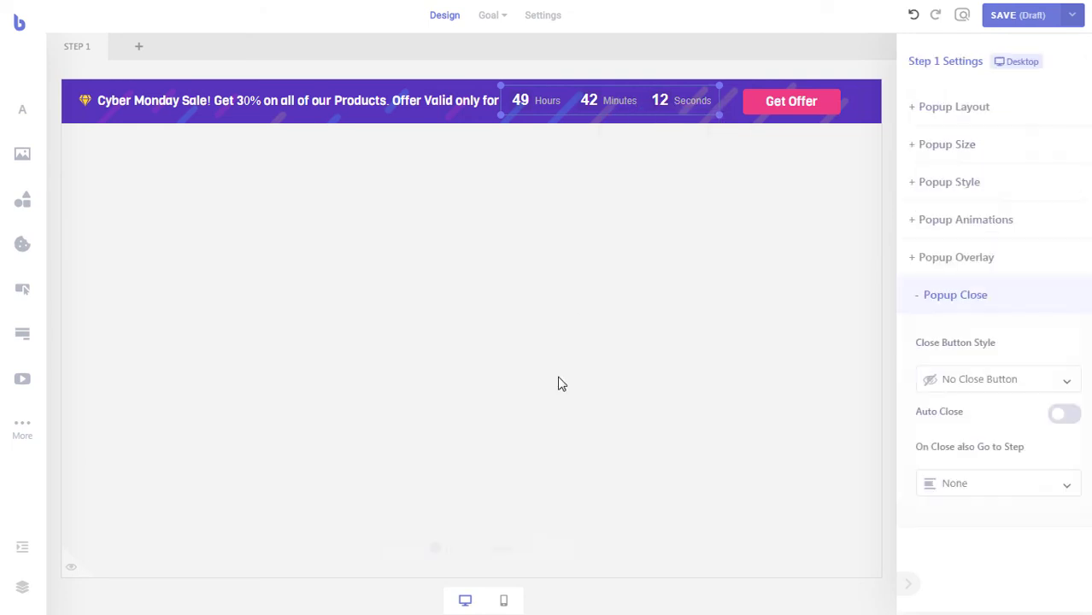
click(503, 601)
right_click(421, 213)
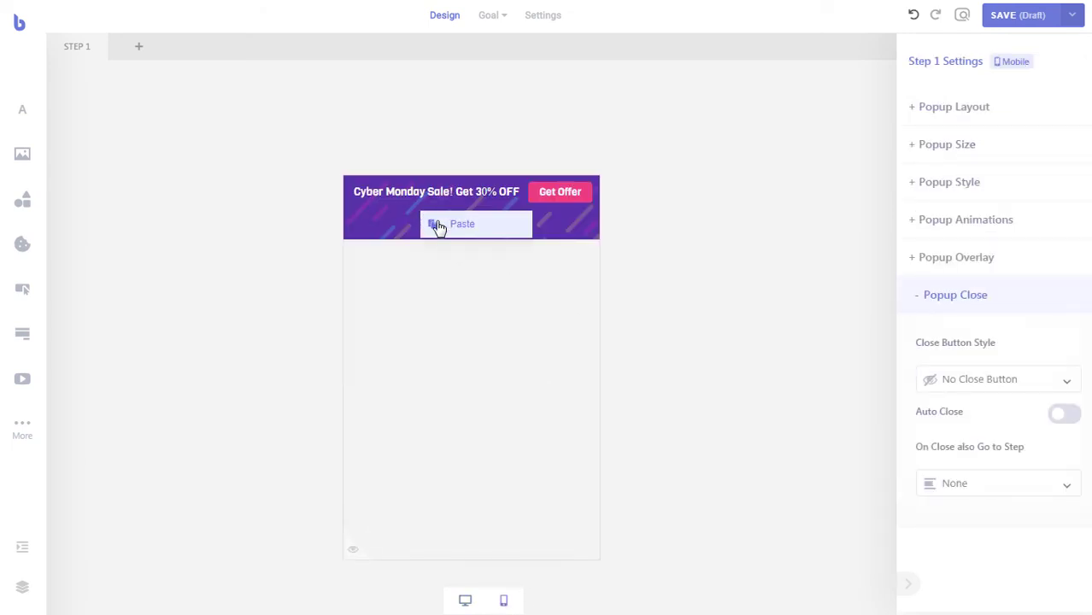
click(456, 228)
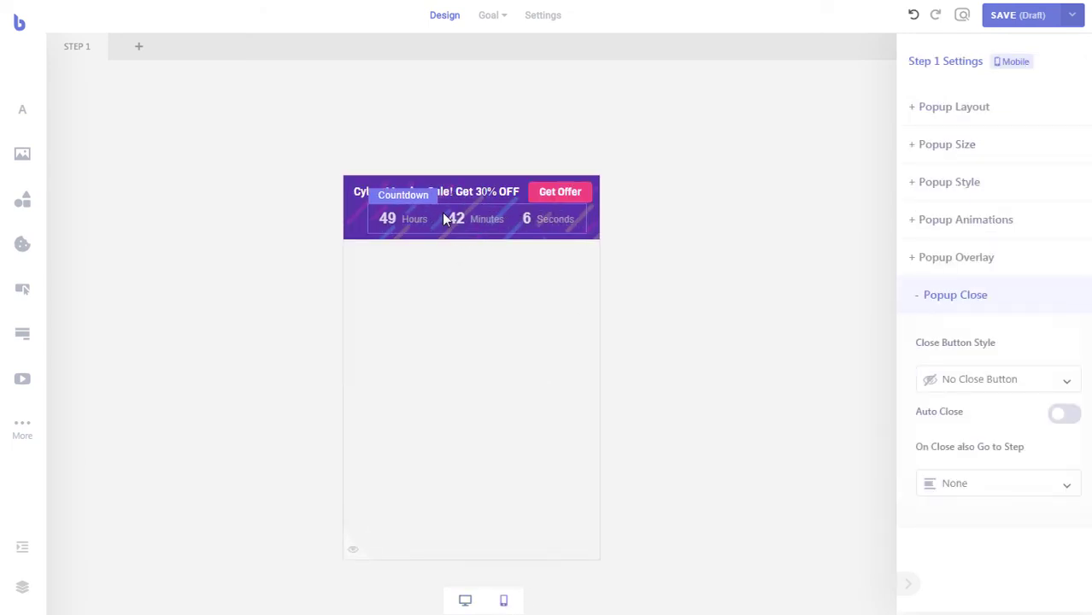
click(494, 238)
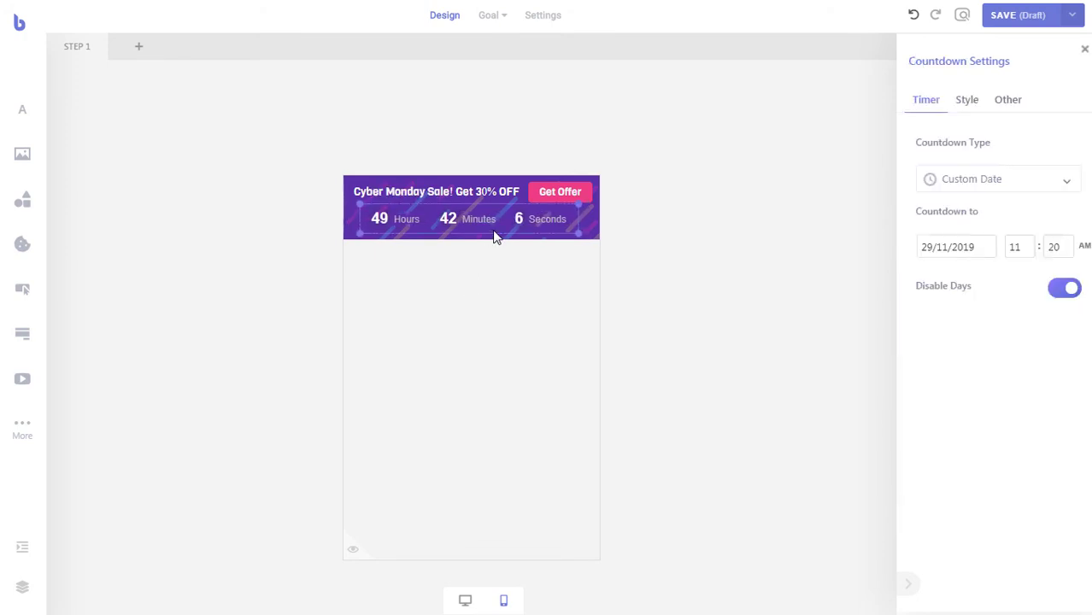
click(519, 291)
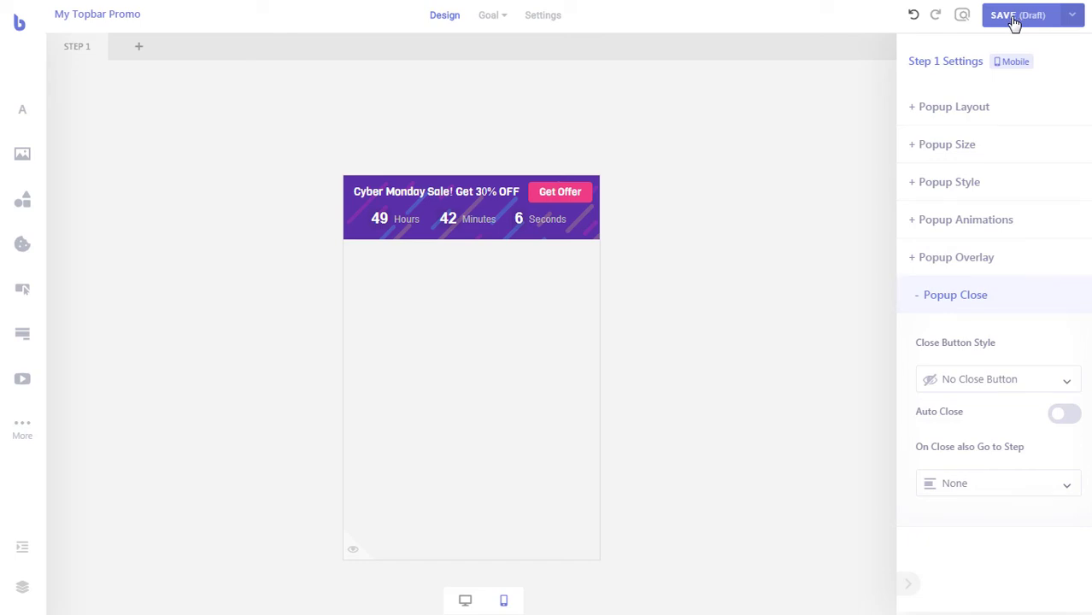
Check the promo bar in the live preview for both mobile and desktop.
click(963, 19)
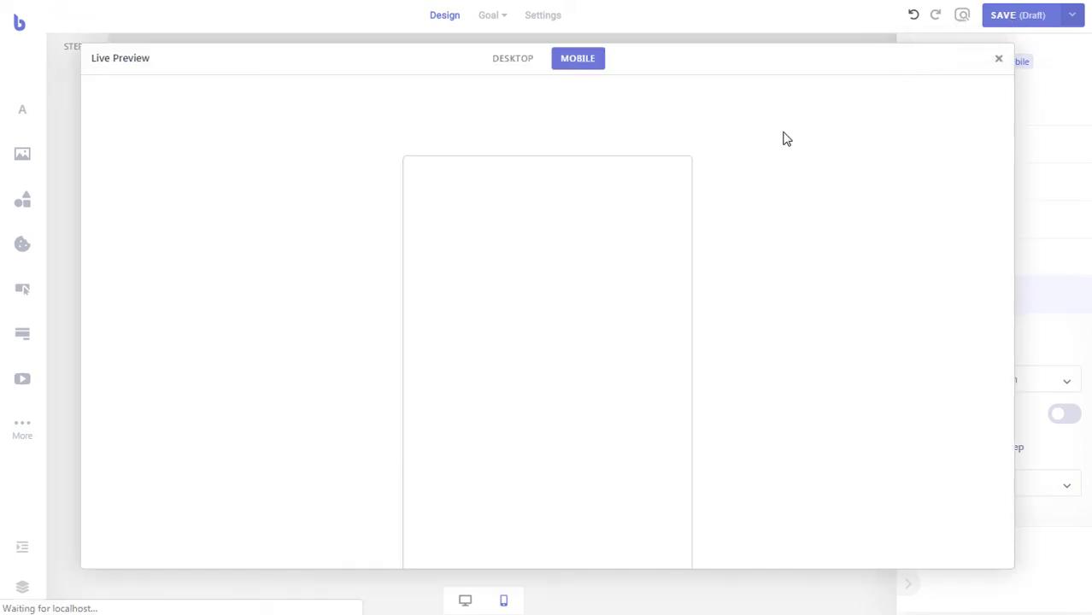
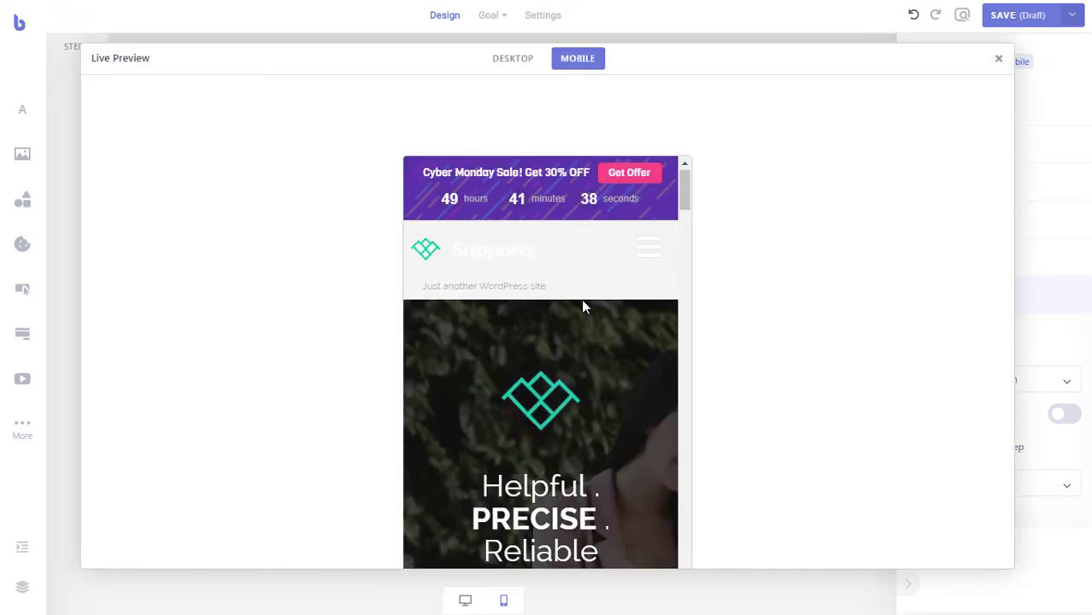
scroll(583, 307, up, 2)
click(514, 60)
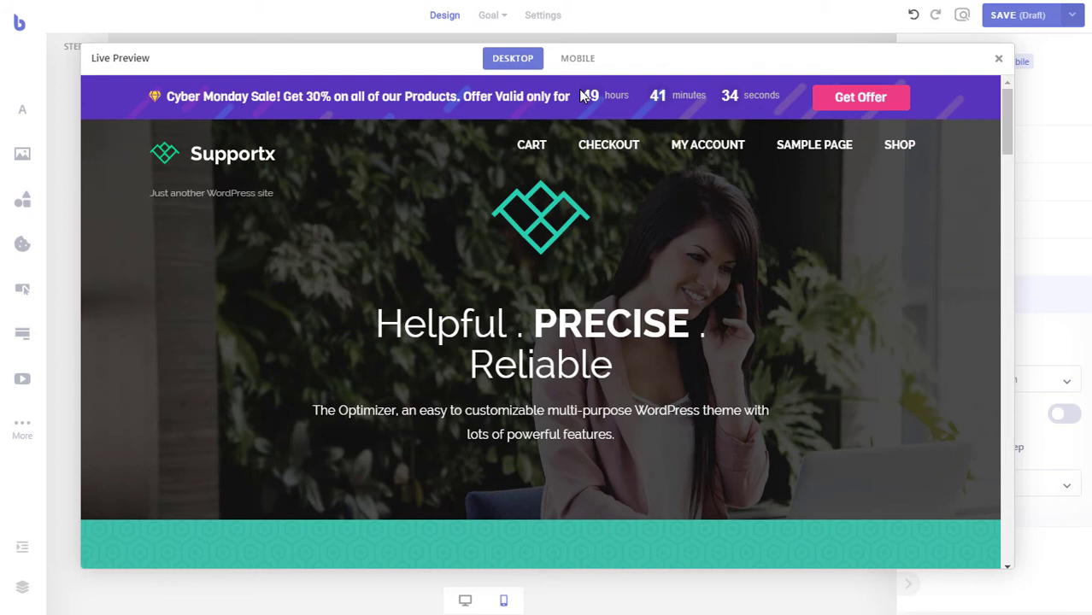
click(998, 59)
Add a second popup step in the desktop layout and set its size to 300 px wide and 400 px high.
click(465, 602)
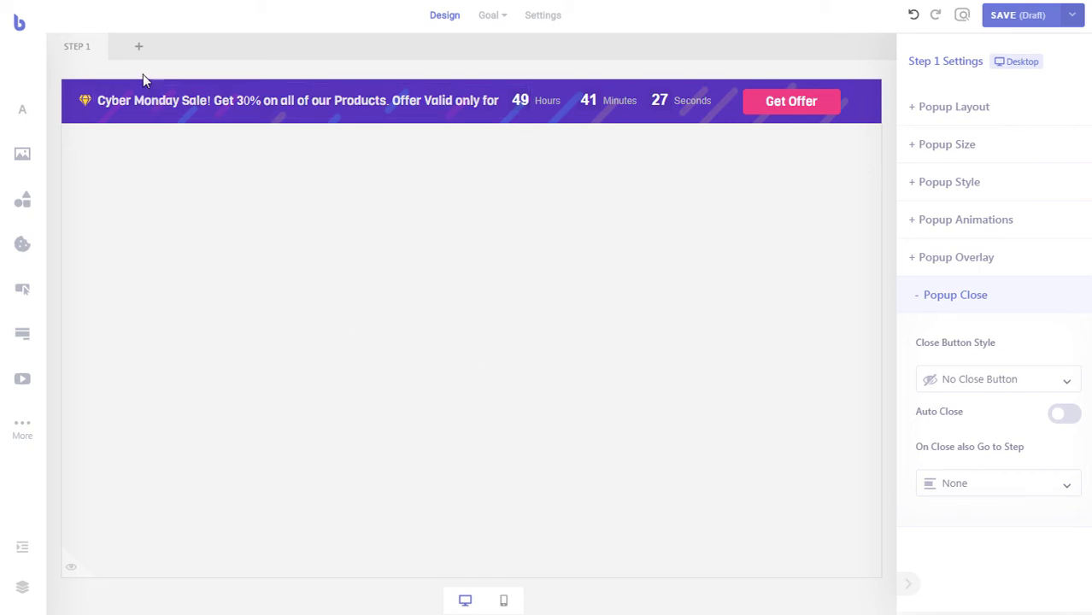
click(138, 48)
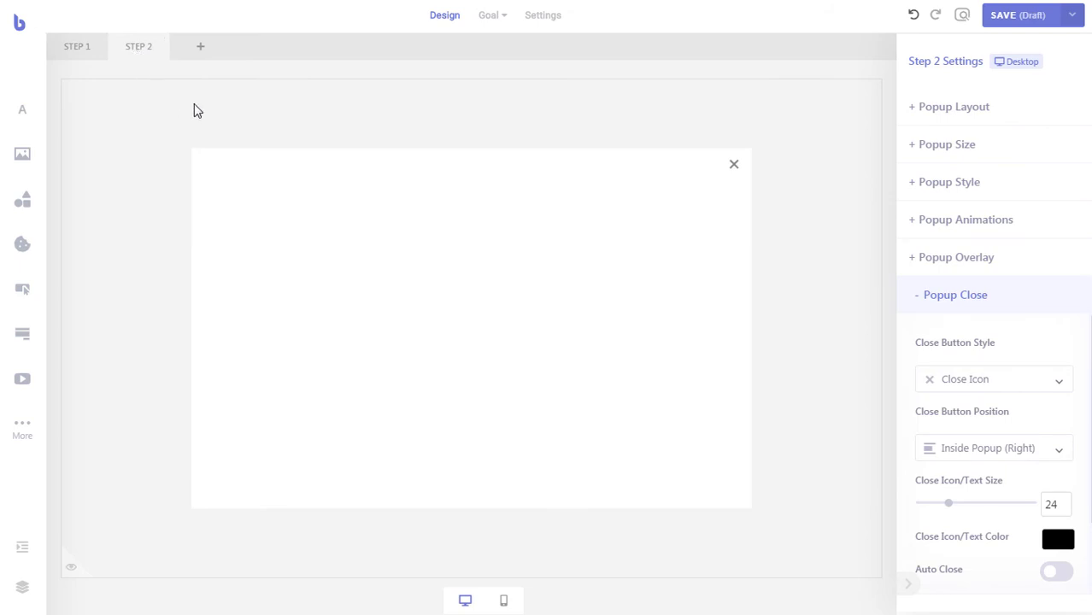
click(961, 151)
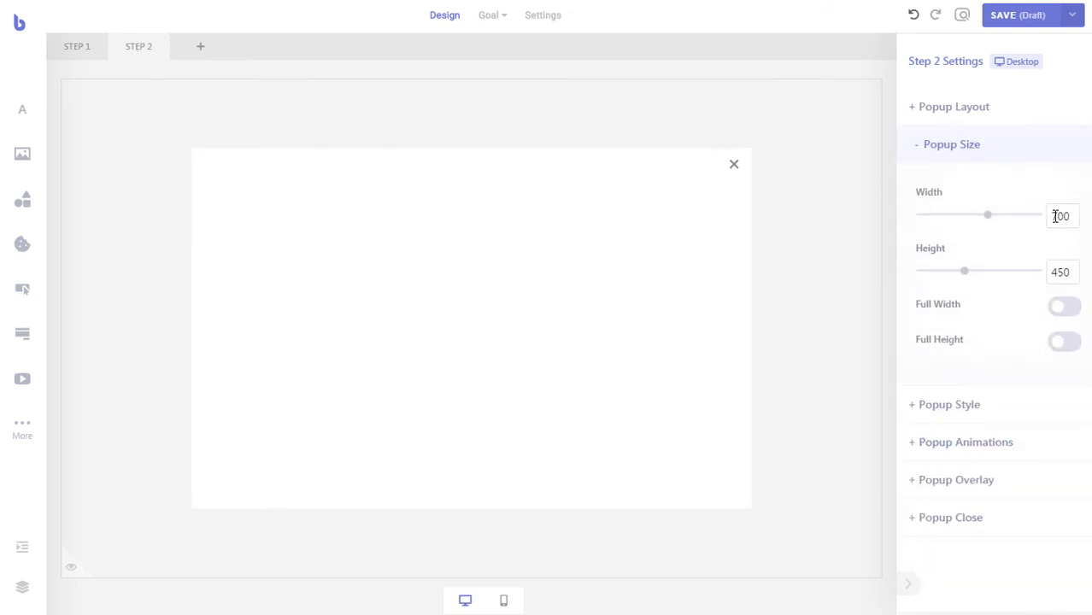
drag(1058, 216, 1049, 216)
text(3)
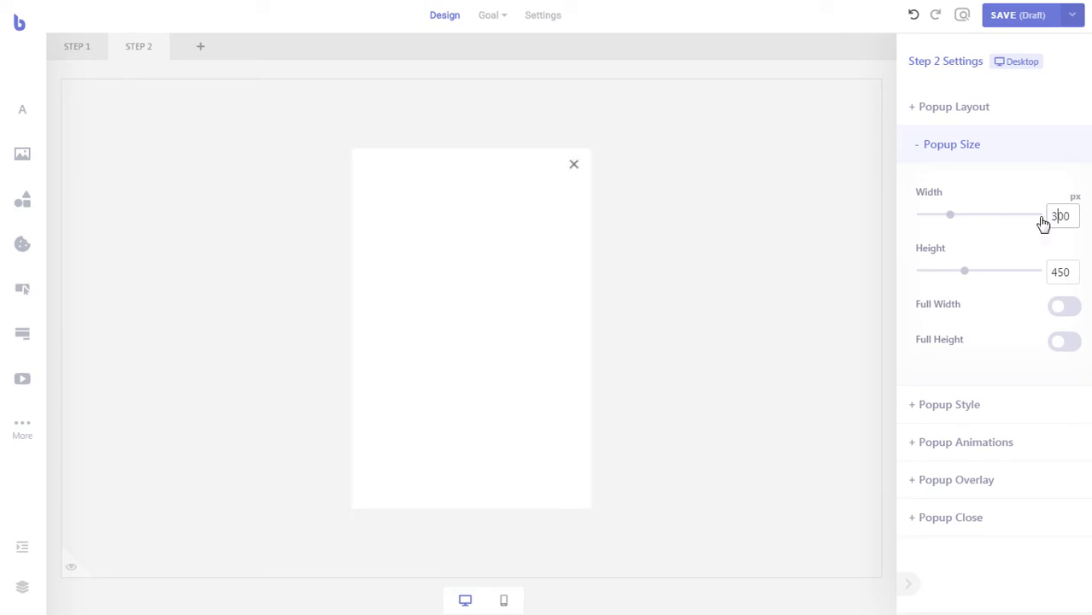
drag(1058, 271, 1063, 271)
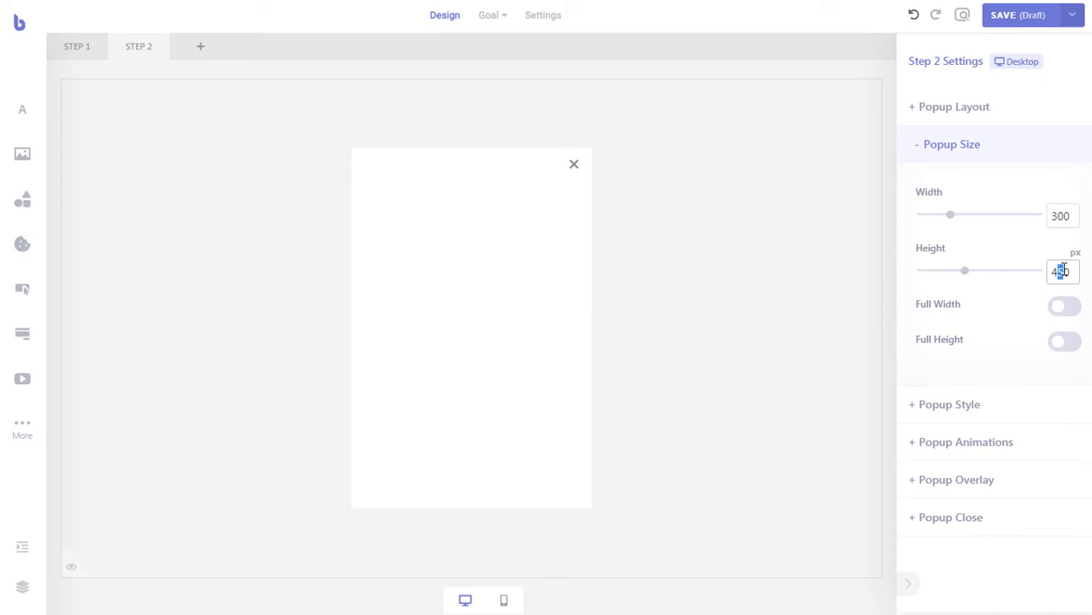
text(0)
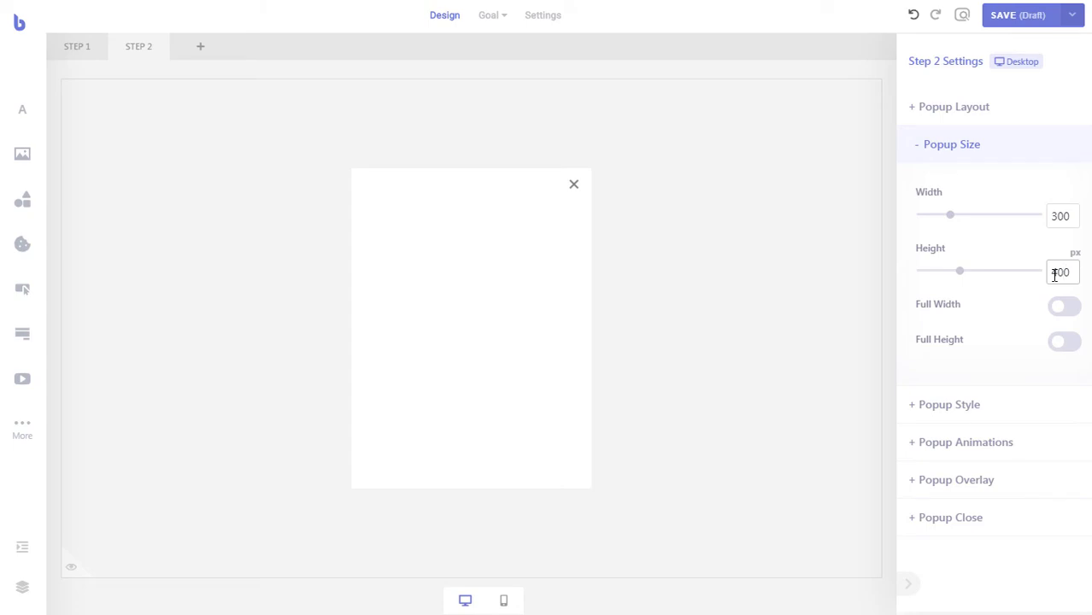
Set the step 2 popup's background image to the dark purple pattern with coloured diagonal stripes from the media library.
click(977, 406)
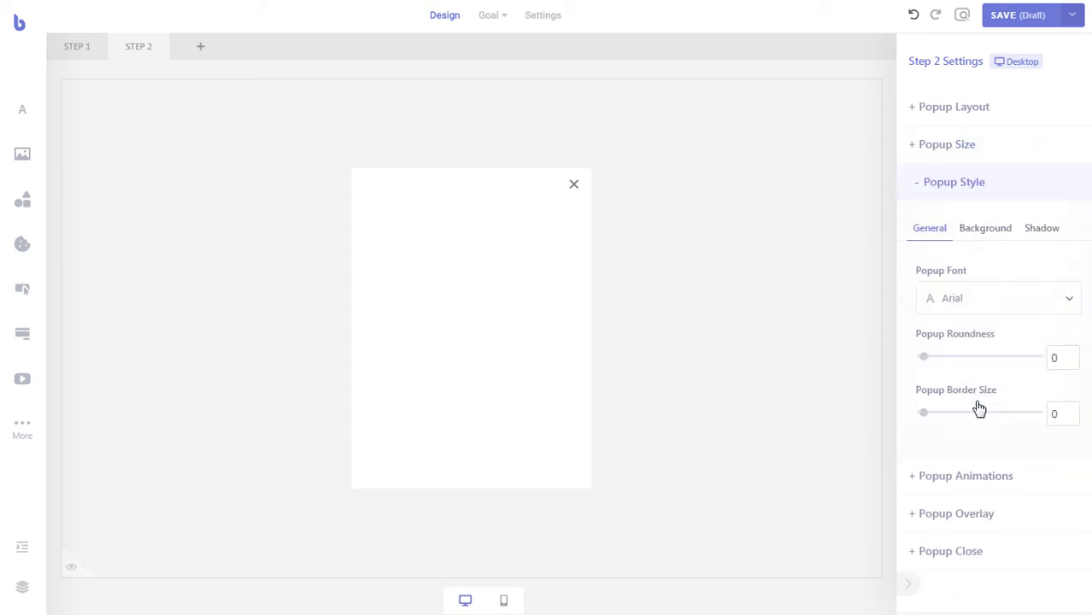
click(990, 236)
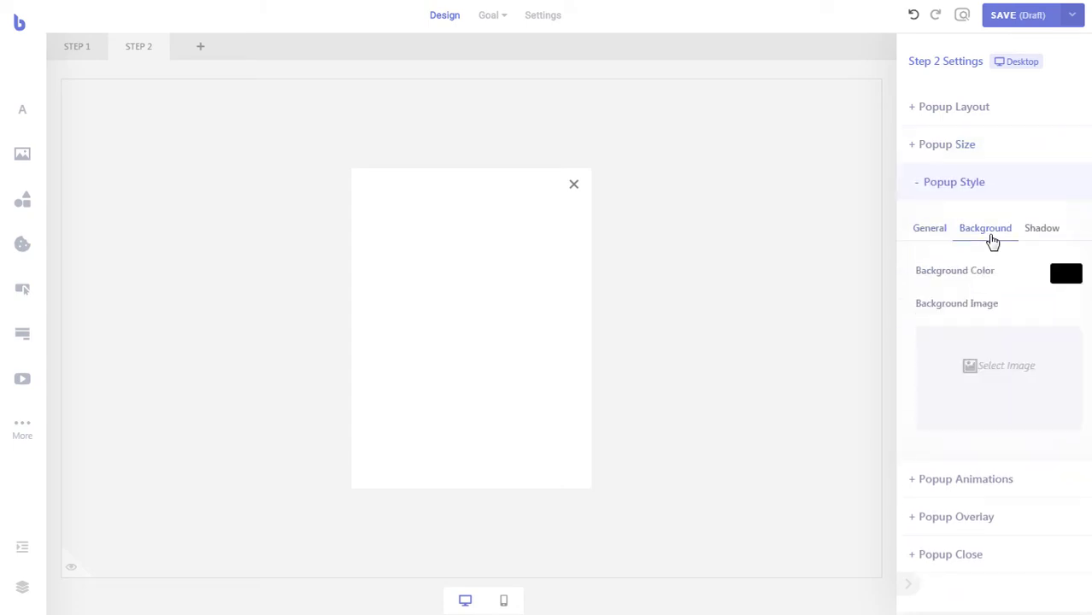
click(1019, 359)
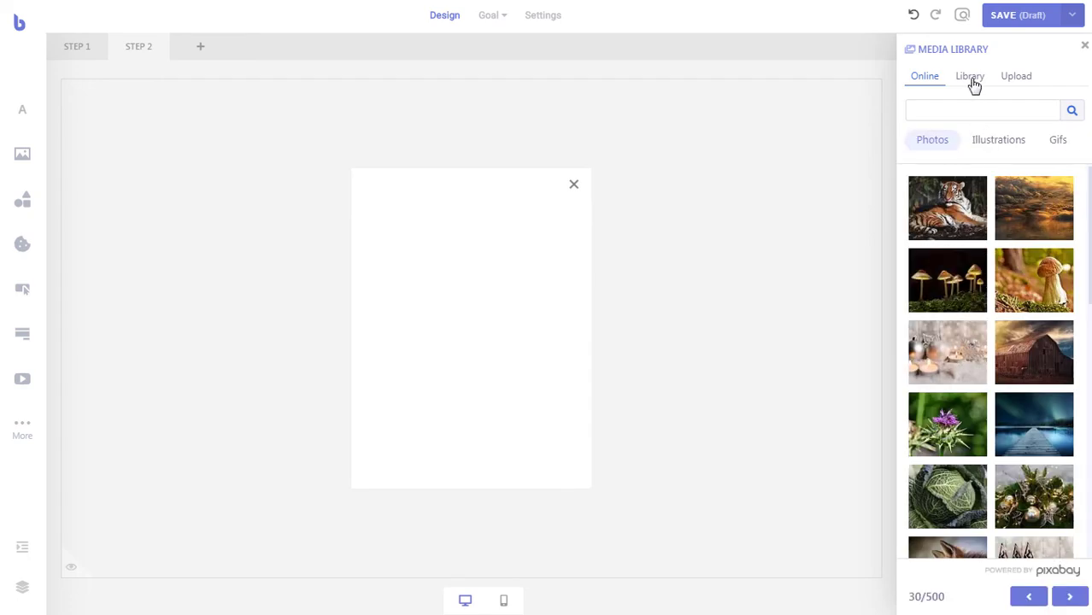
click(971, 78)
click(958, 217)
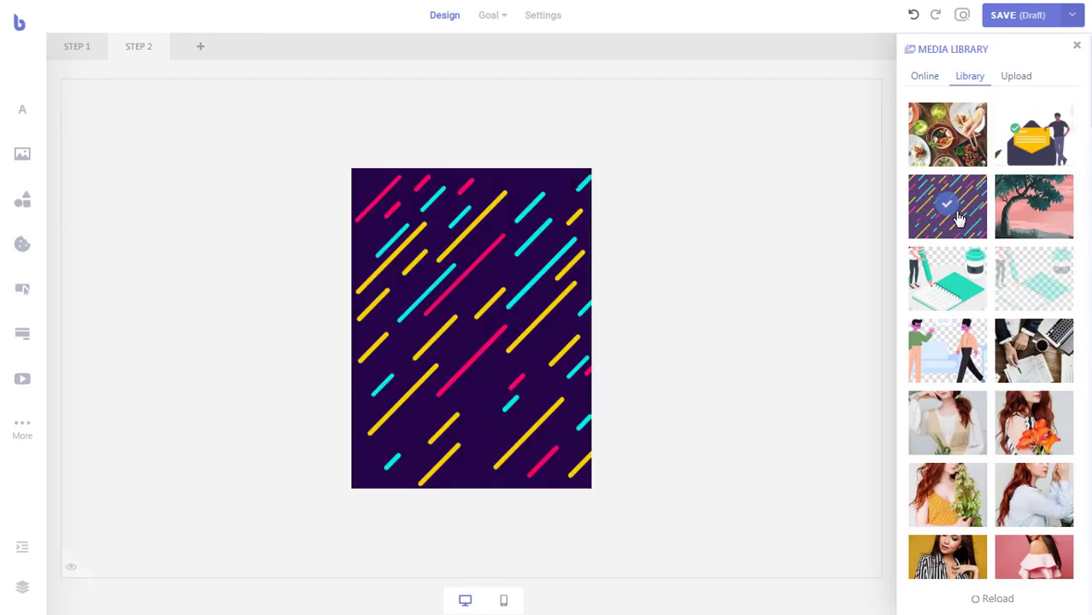
click(1076, 45)
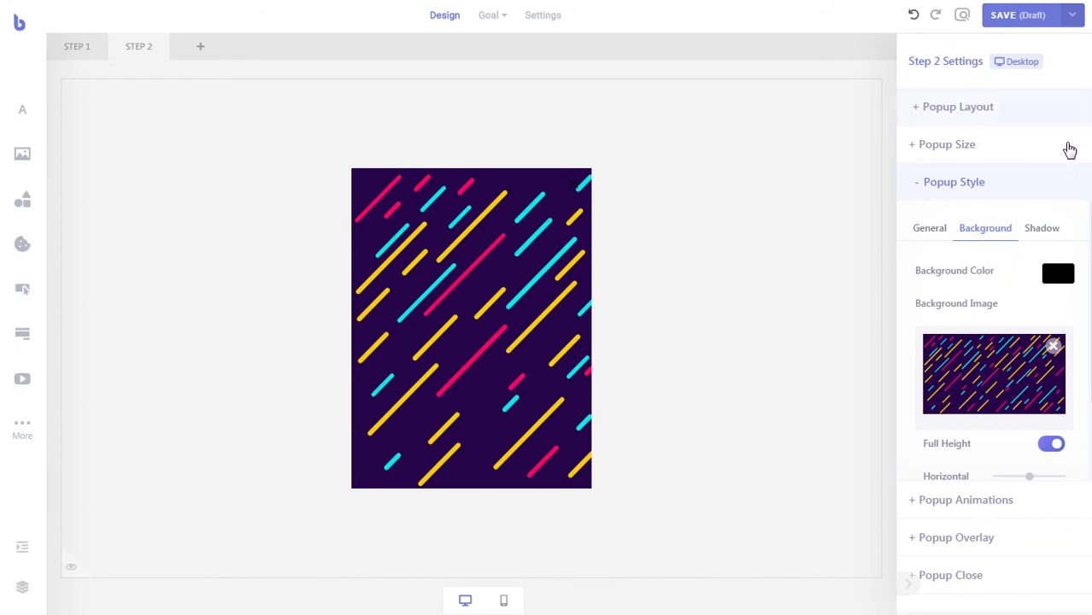
Set the background image overlay to purple #5141BD with slightly reduced opacity so the stripes show through faintly.
scroll(1021, 320, down, 2)
click(1049, 441)
scroll(1024, 412, down, 3)
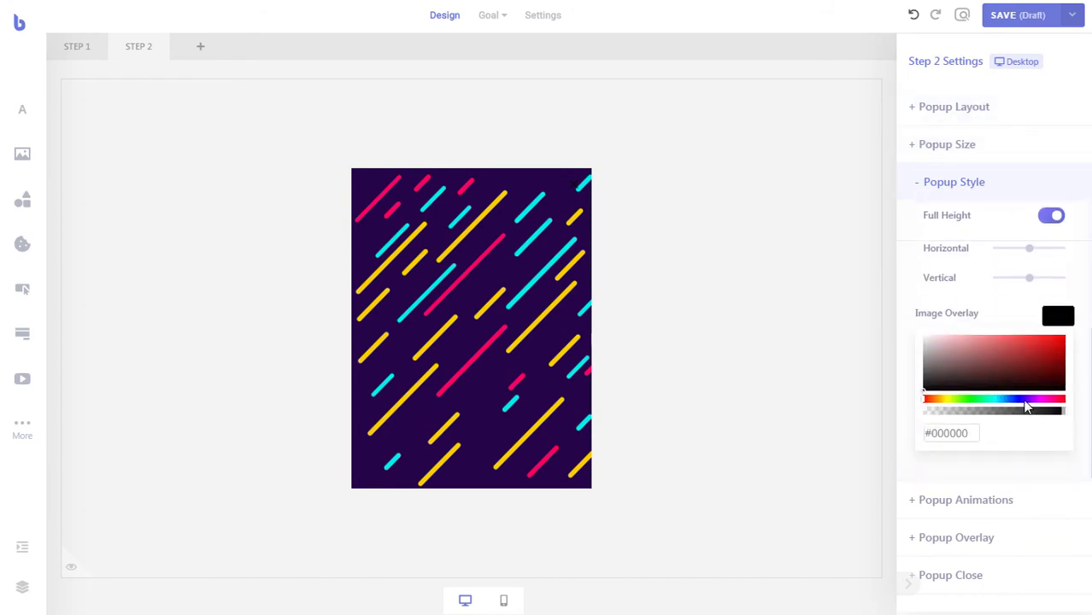
click(1026, 401)
click(1016, 349)
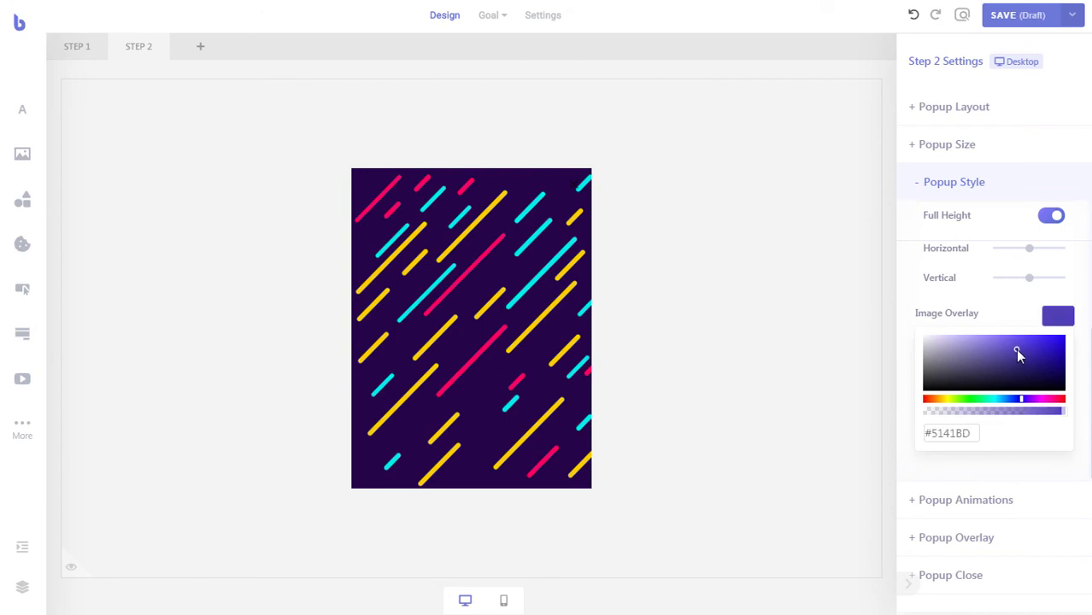
click(1060, 417)
drag(1060, 417, 1050, 420)
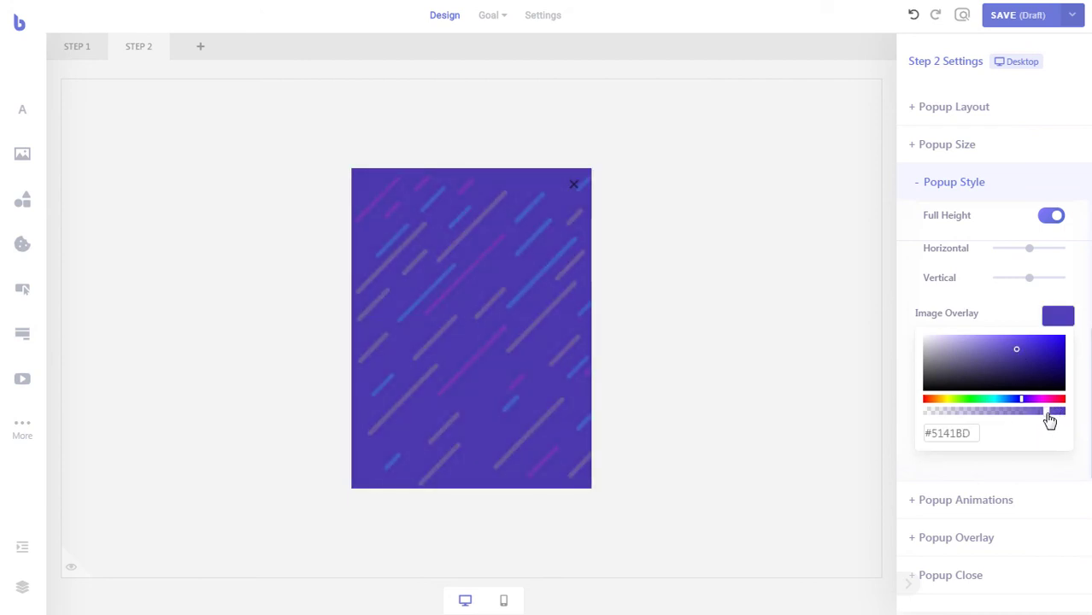
click(1057, 328)
Set the step 2 popup's close icon colour to white.
click(980, 575)
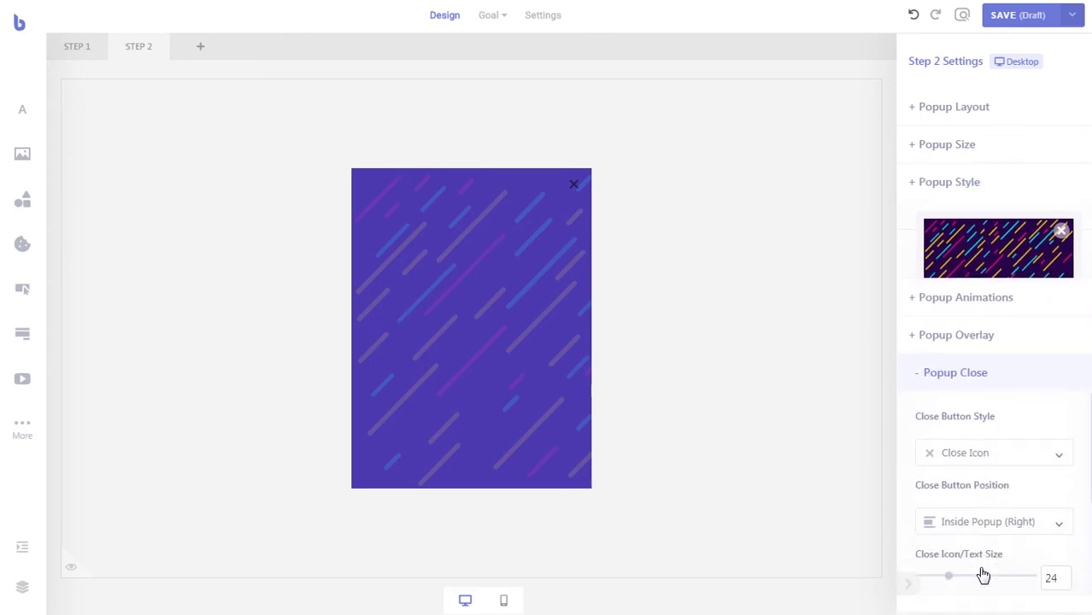
click(1060, 543)
scroll(1032, 524, down, 3)
drag(963, 407, 912, 361)
click(1057, 339)
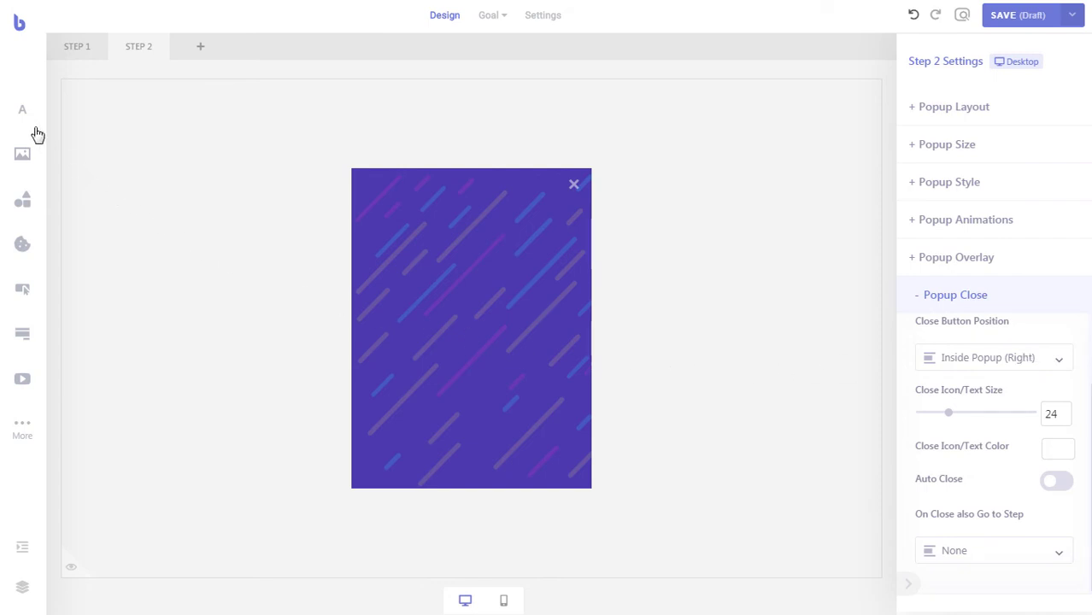
Add a text element in the upper part of the popup, with white text at font size 18.
drag(23, 113, 555, 268)
click(429, 248)
click(1065, 315)
click(980, 379)
click(925, 335)
double_click(961, 209)
text(19)
Set the new text's font to Viga and its wording to "Get 30% OFF".
click(1070, 165)
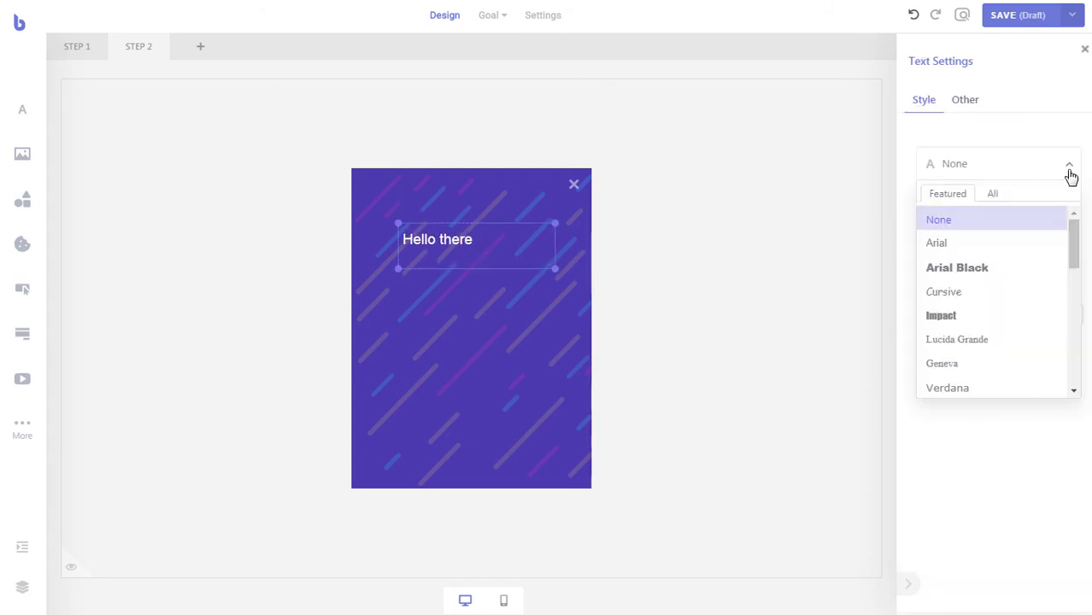
scroll(1041, 295, down, 5)
click(972, 385)
key(ctrl+a)
text(Get 30% OFF)
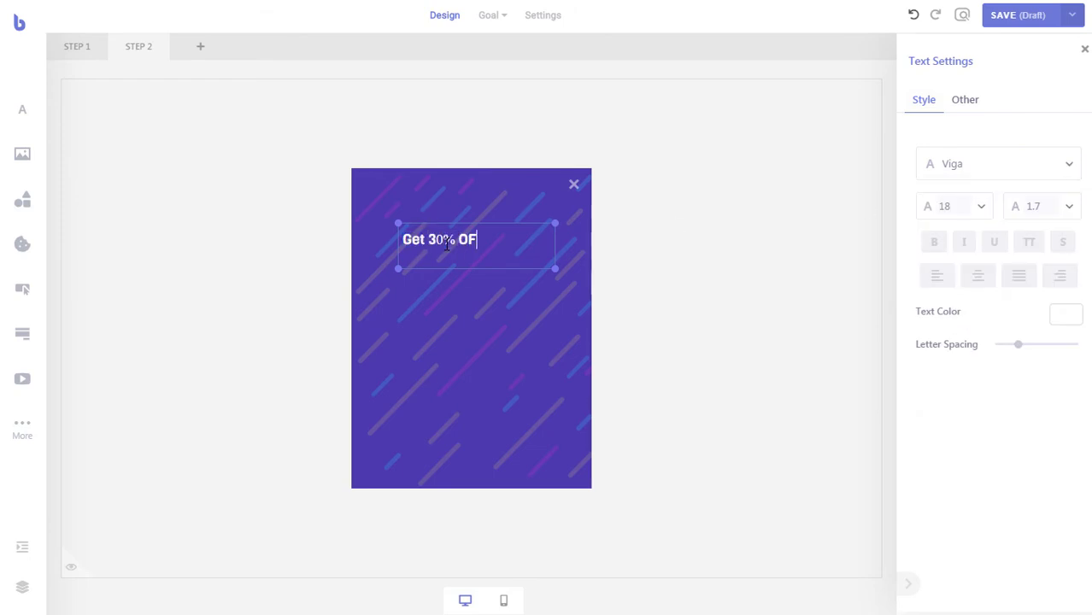
Set the "Get 30% OFF" headline to font size 32 and line height 1.5.
double_click(964, 209)
text(2132)
double_click(1035, 206)
text(1.5)
Duplicate the headline beneath itself and change the copy to "Use this Coupon Code on Checkout" at font size 18.
right_click(463, 252)
click(511, 343)
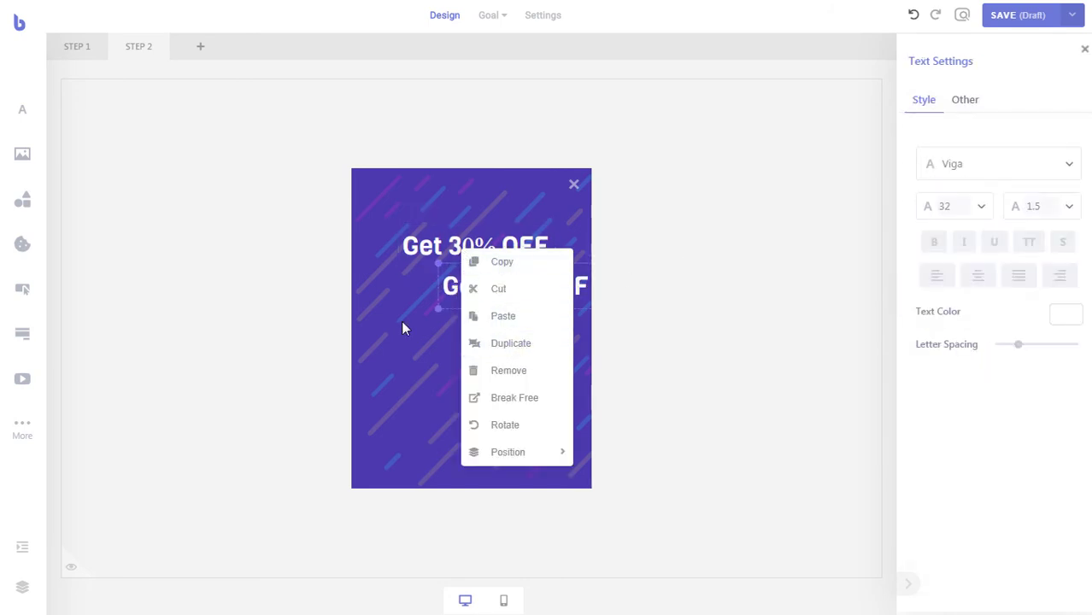
drag(492, 290, 443, 295)
double_click(944, 206)
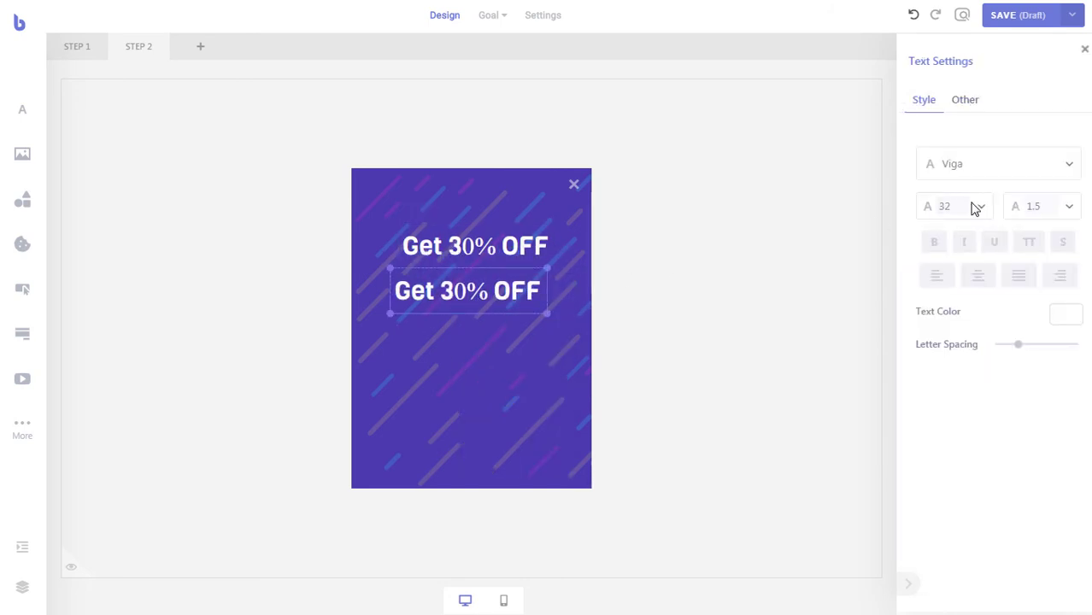
text(18)
double_click(467, 299)
text(Use this Coupon Code on Checkout)
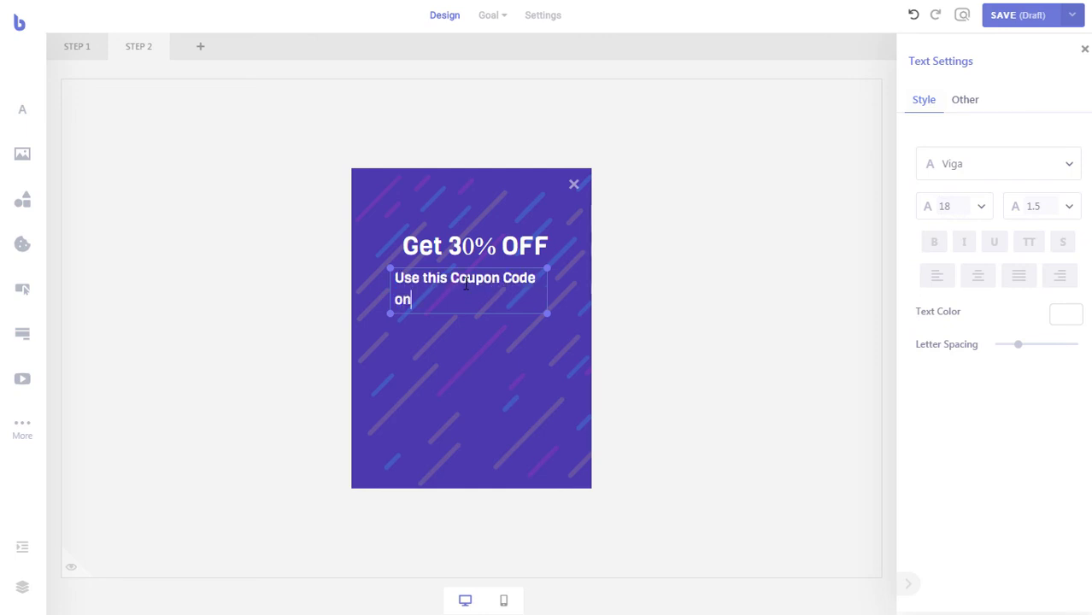
Set the coupon instruction text to font size 16, centre-align it and narrow its box beneath the headline.
double_click(954, 205)
text(16)
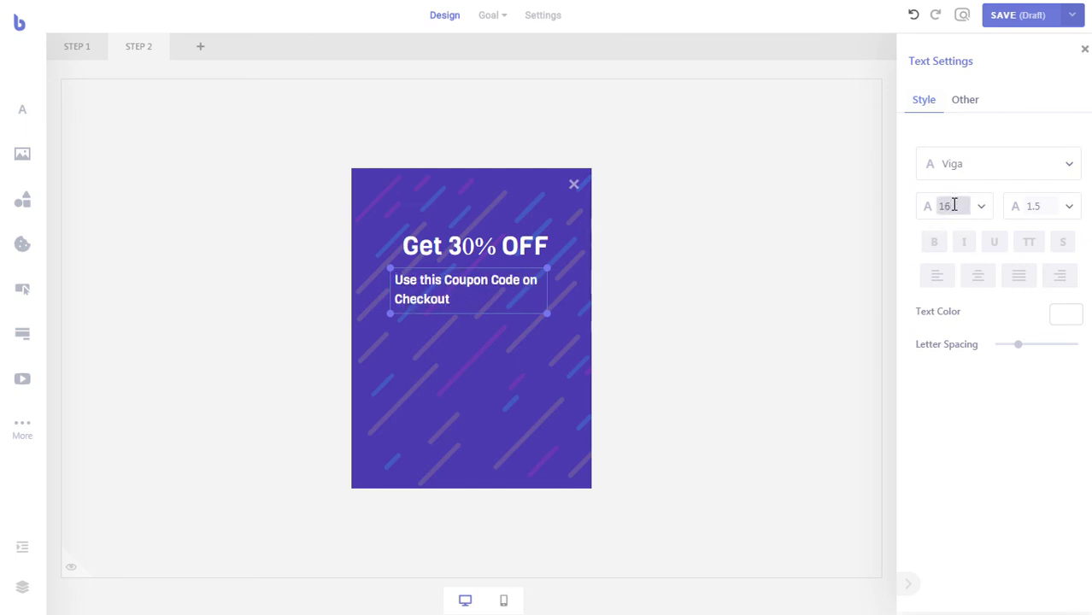
click(977, 275)
drag(548, 292, 530, 305)
click(466, 339)
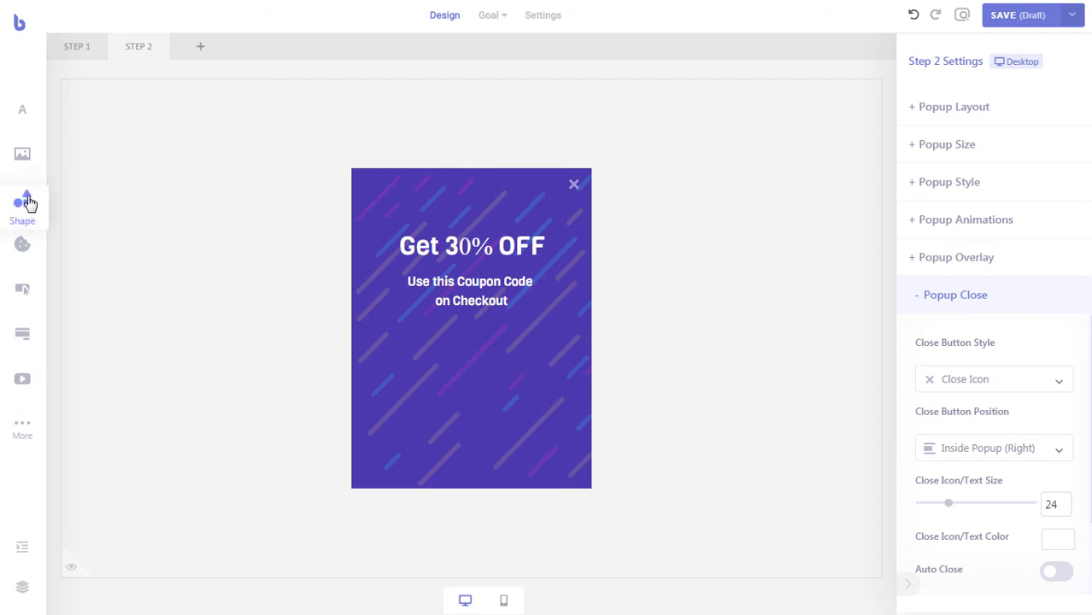
Add a dashed-outline rectangle shape beneath the coupon instruction and resize it into a wide, low box.
drag(28, 203, 438, 336)
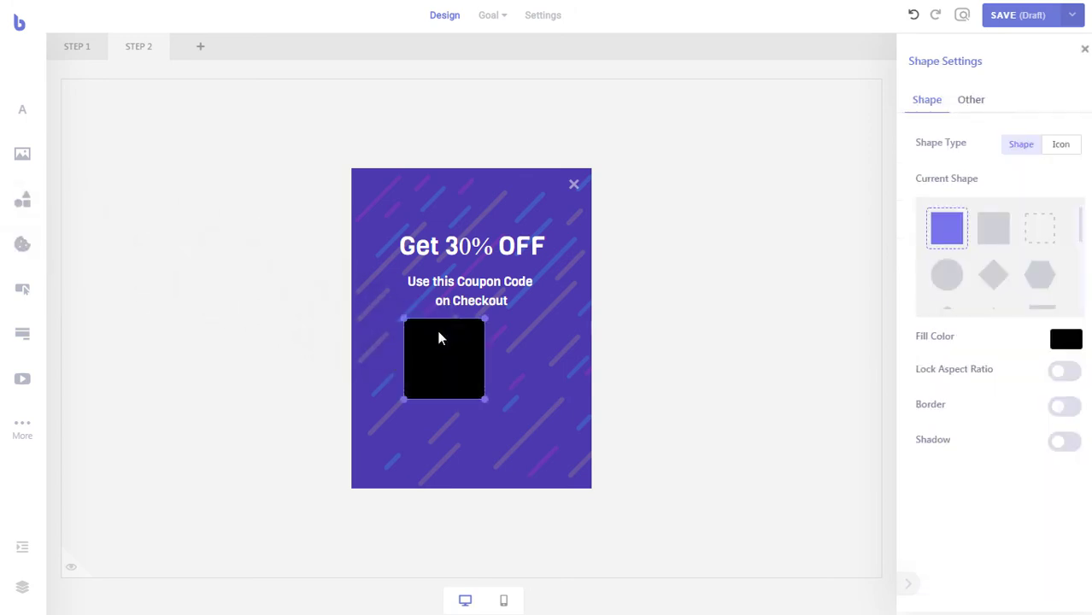
click(1037, 237)
drag(485, 399, 488, 354)
Set the dashed rectangle's fill colour to light grey #E6E6E6.
click(1066, 339)
click(925, 360)
drag(907, 366, 882, 368)
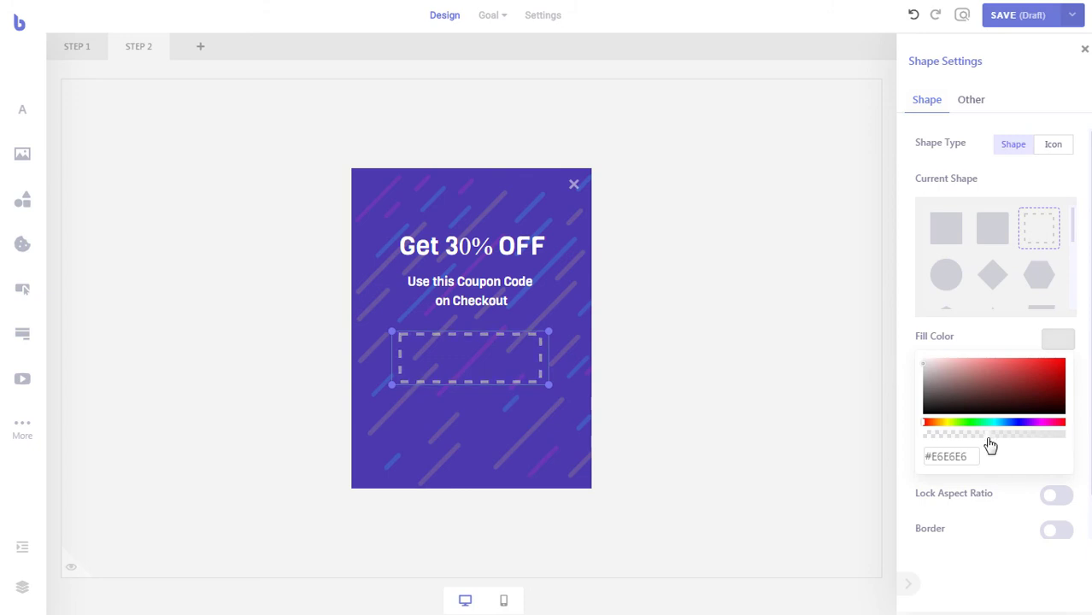
click(938, 349)
click(502, 409)
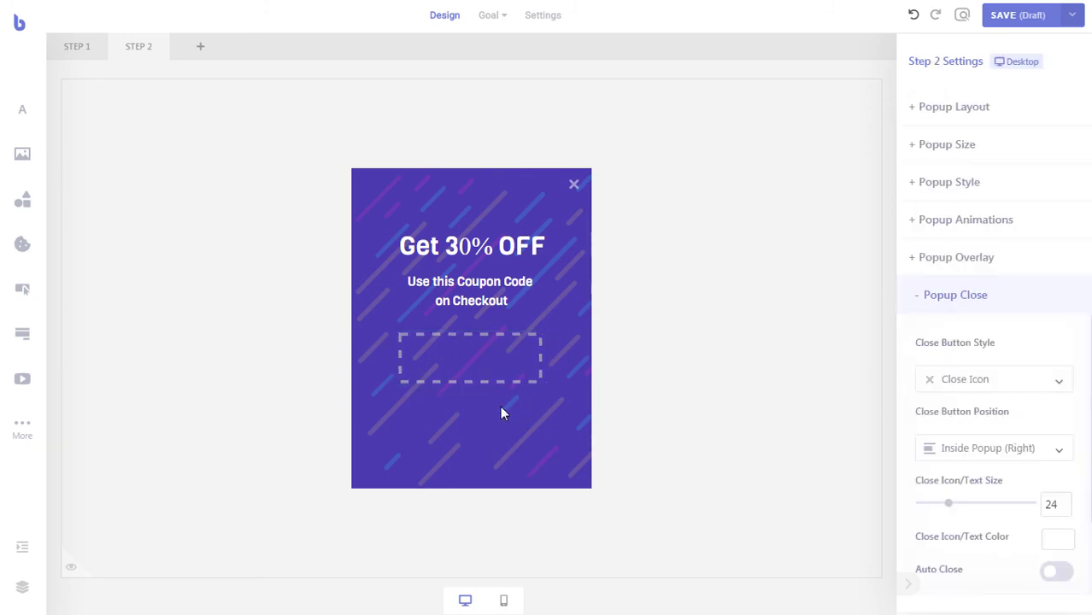
Duplicate the headline into the dashed rectangle, change its wording to "BKSTD" and centre it within the rectangle.
right_click(461, 253)
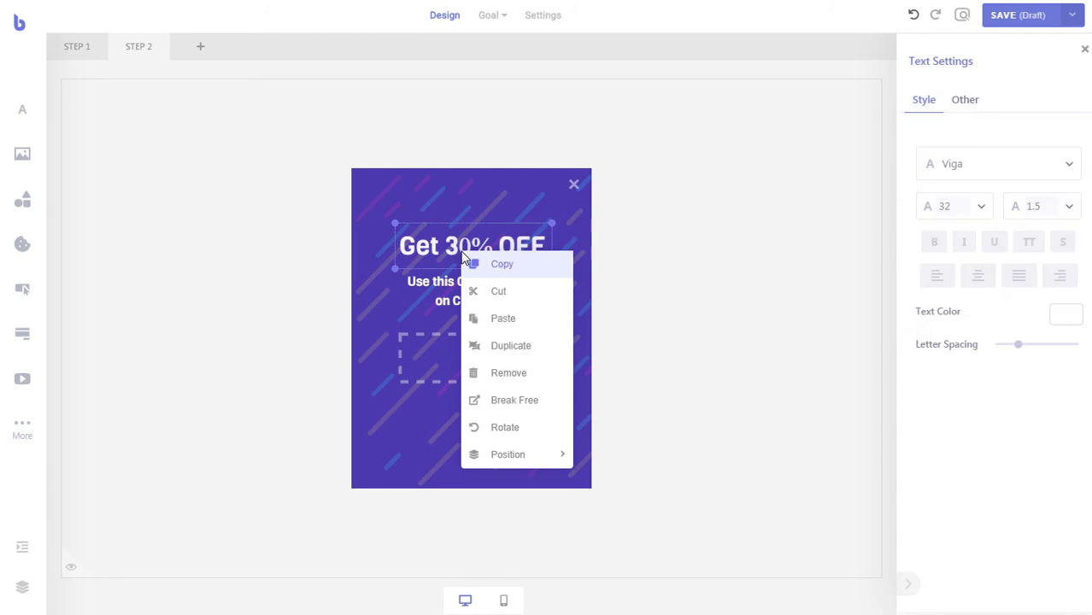
click(512, 347)
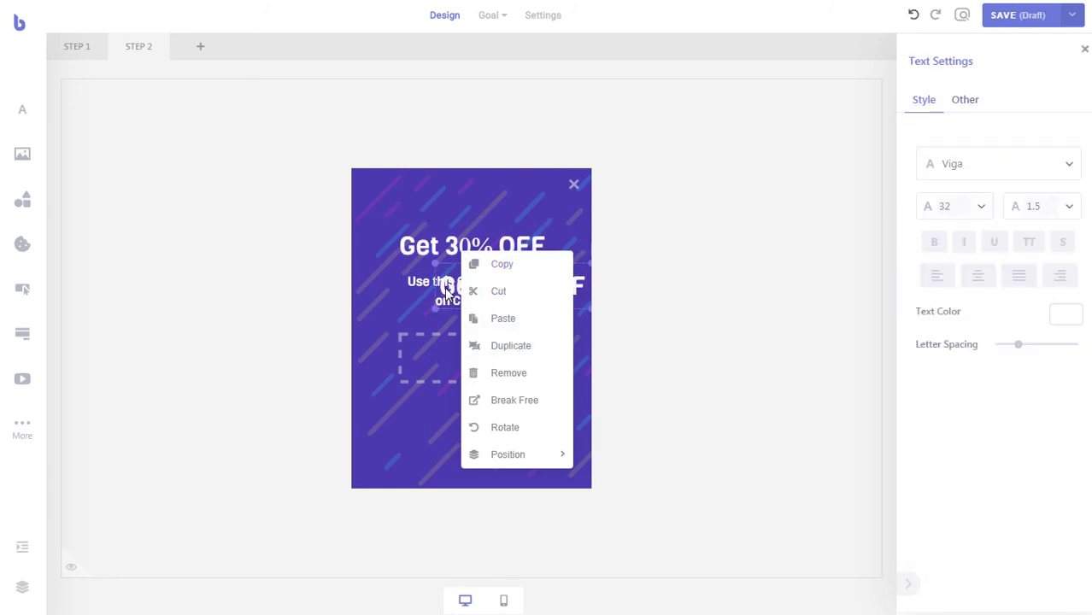
click(371, 320)
click(530, 312)
drag(530, 312, 482, 359)
double_click(482, 359)
text(BKSTD)
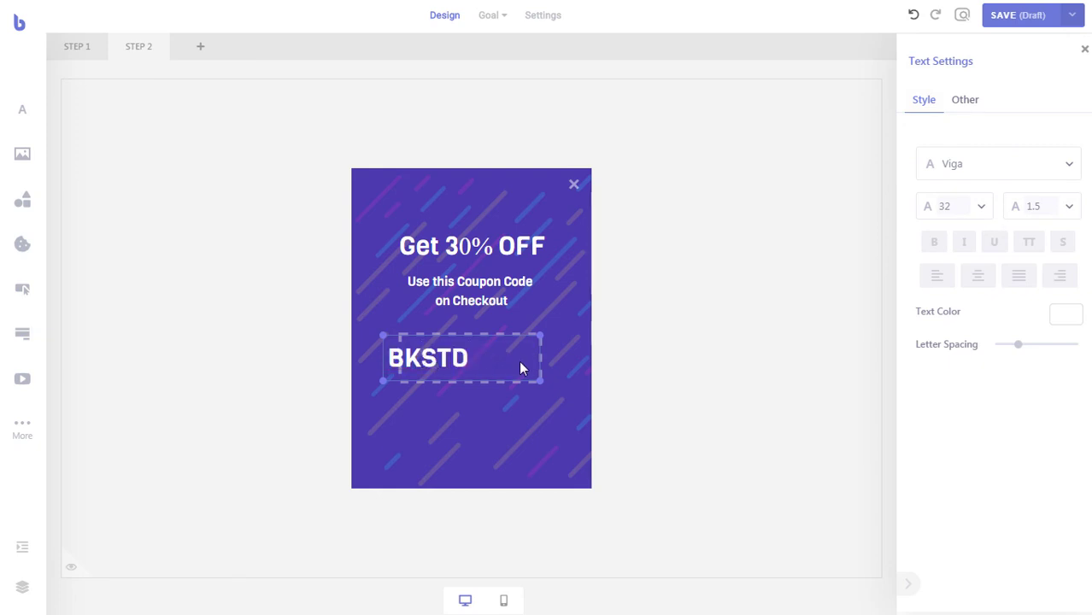
drag(427, 362, 459, 363)
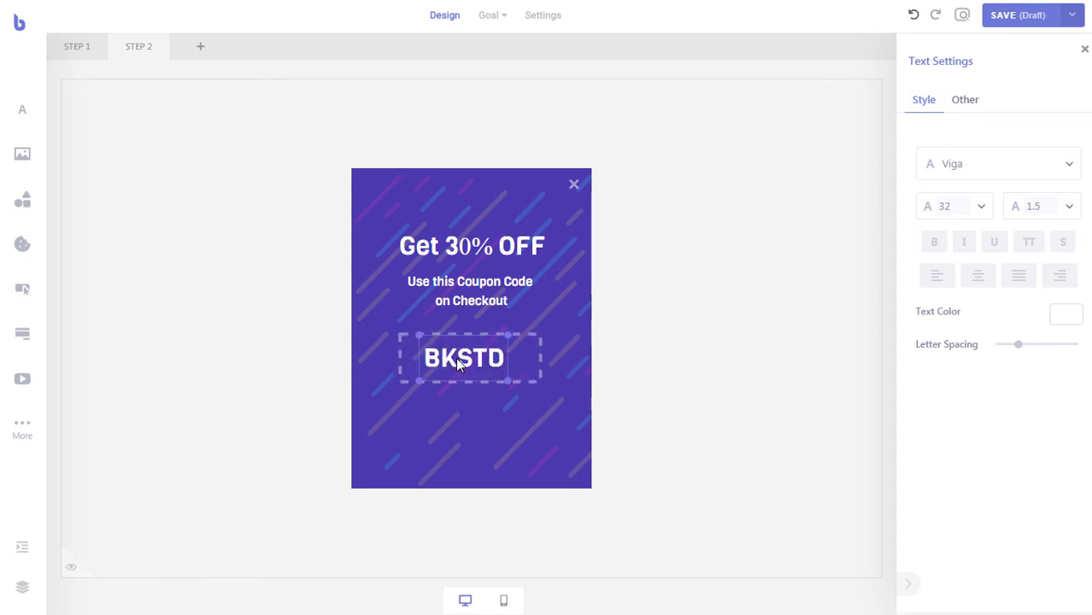
click(475, 417)
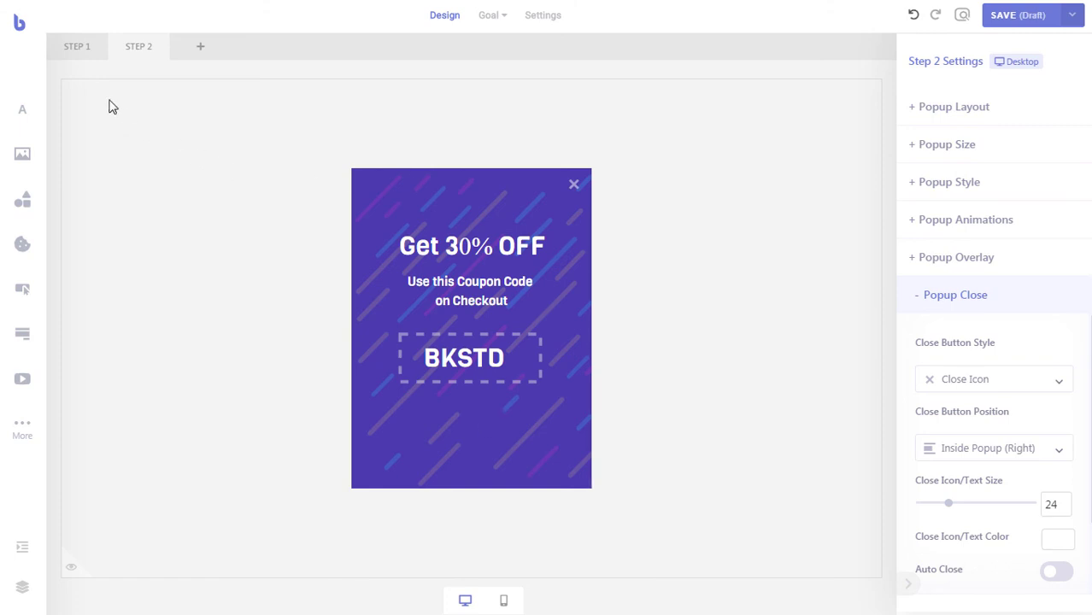
Set the click action of the desktop Get Offer button in step 1 to go to Step 2.
click(71, 48)
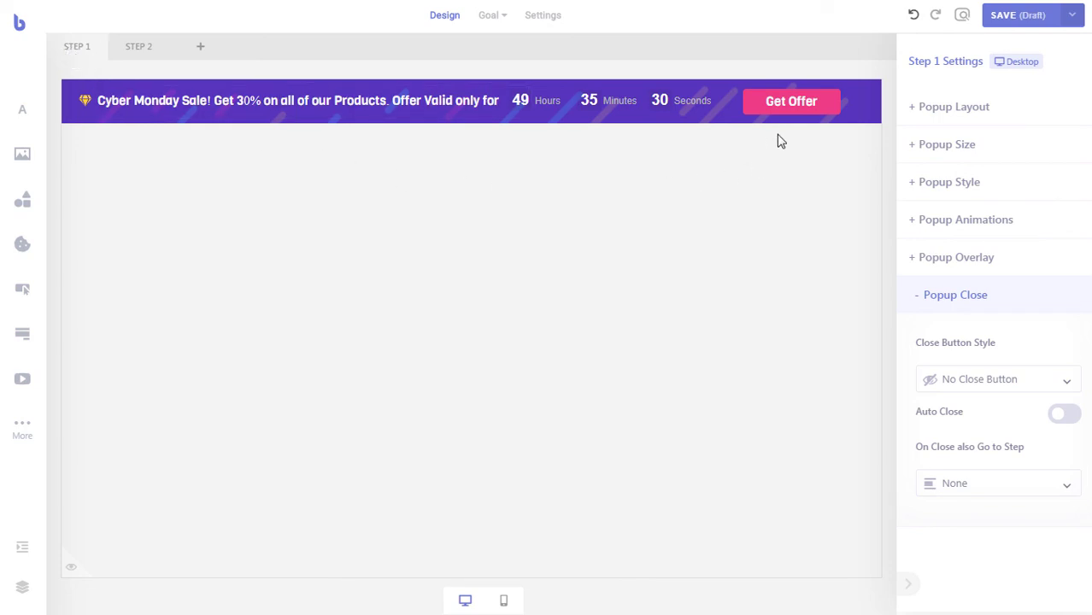
click(783, 107)
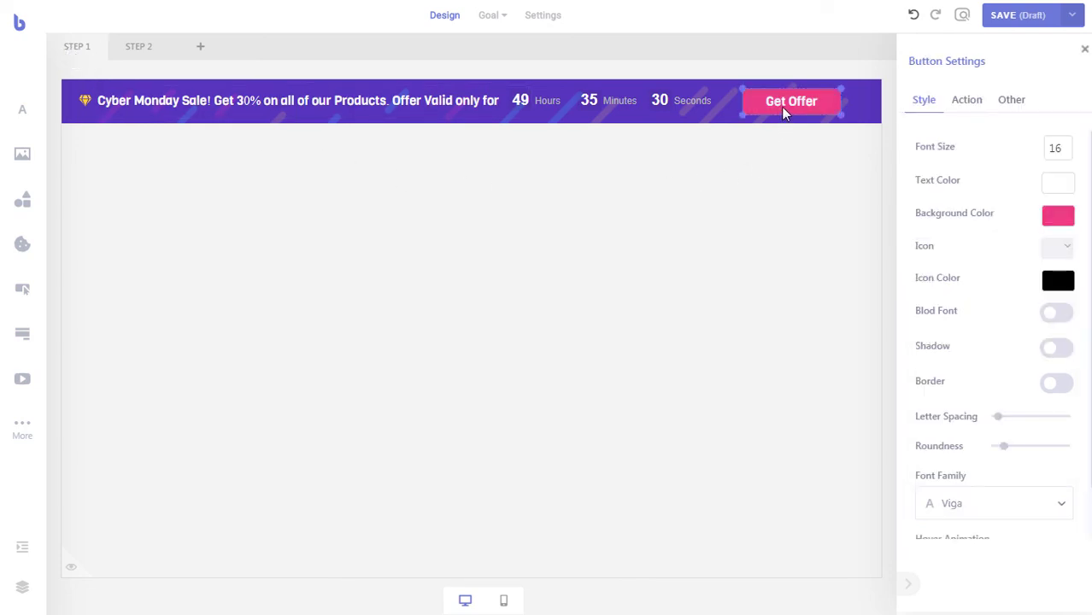
click(976, 108)
click(1075, 187)
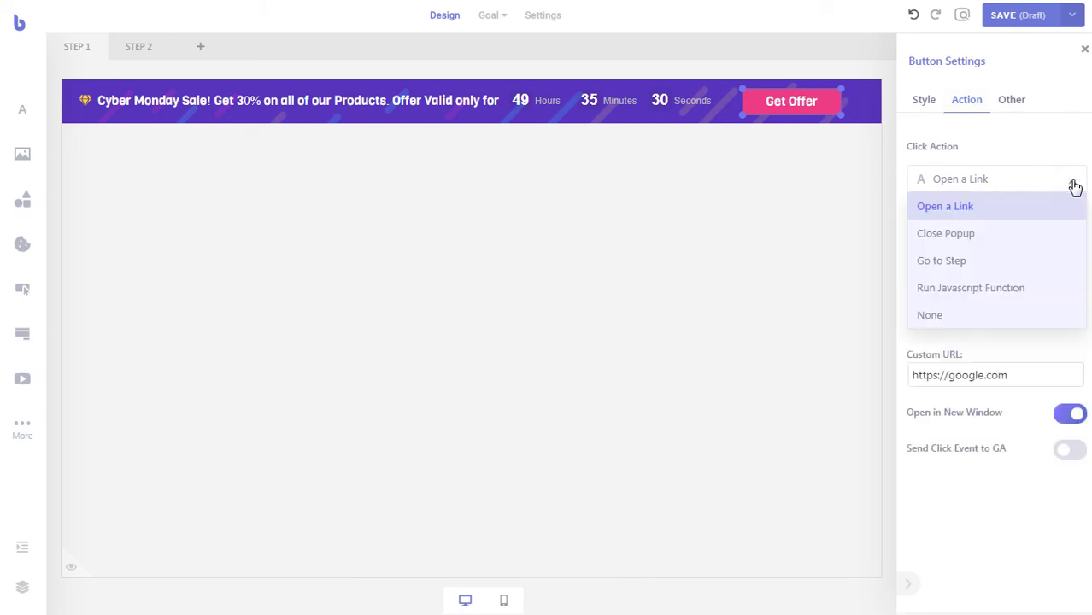
click(967, 260)
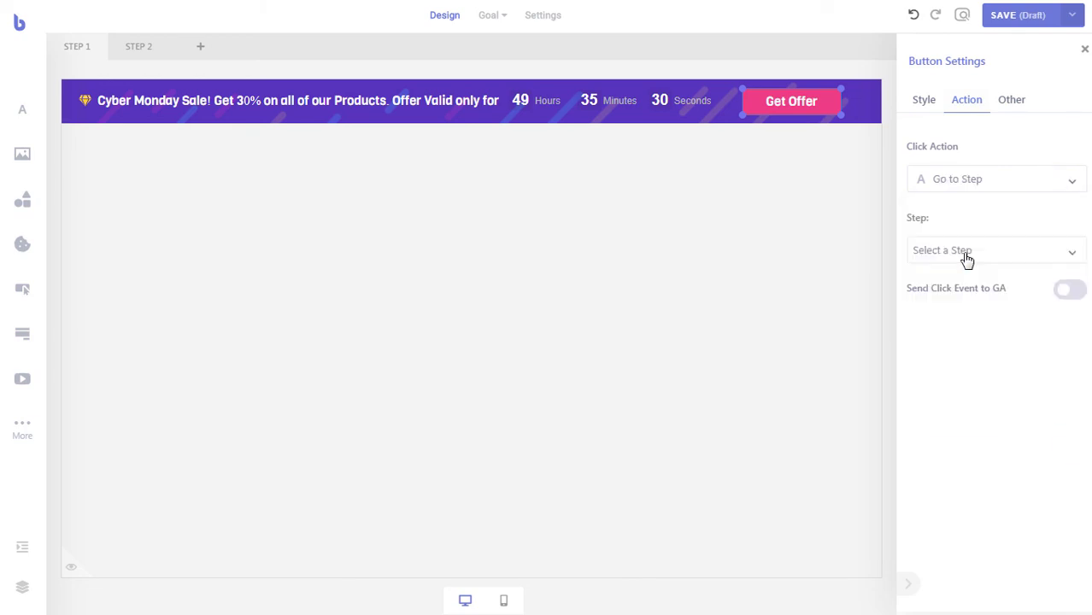
click(993, 259)
click(968, 304)
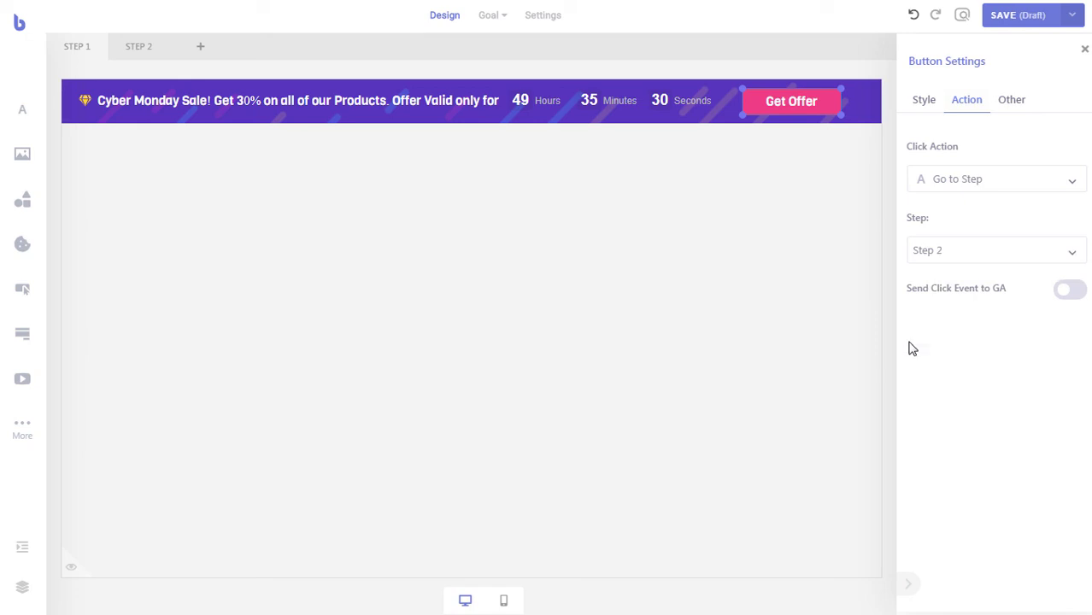
click(692, 290)
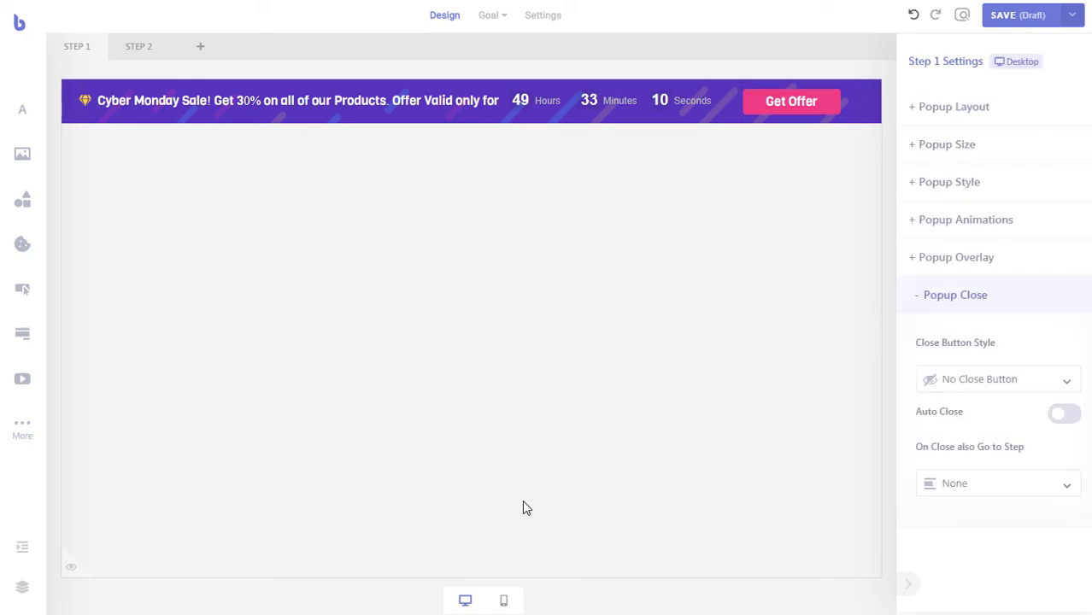
Set the click action of the mobile Get Offer button in step 1 to go to Step 2.
click(506, 601)
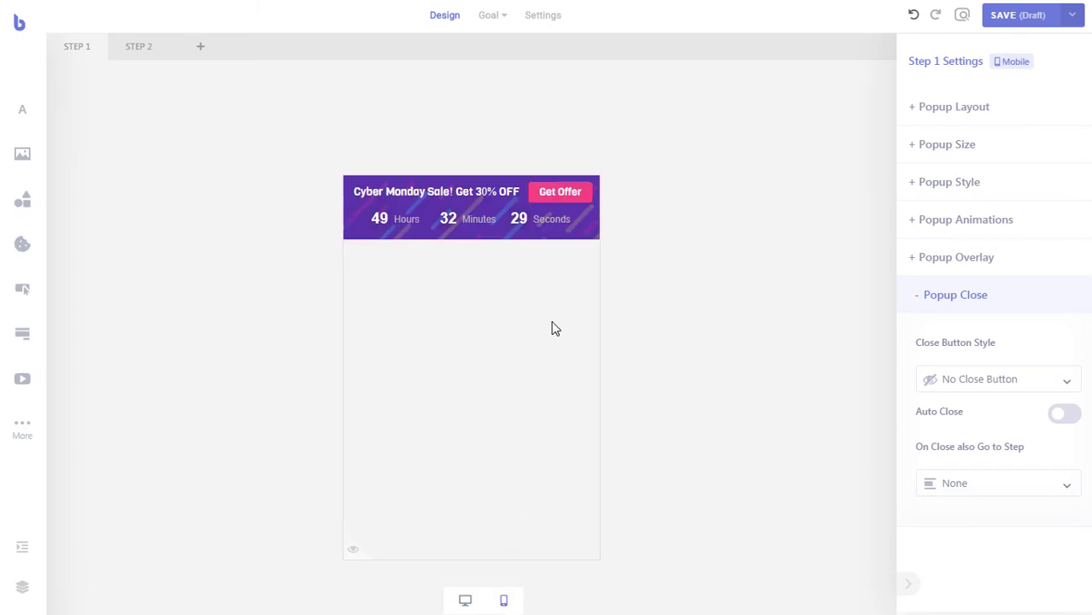
click(549, 198)
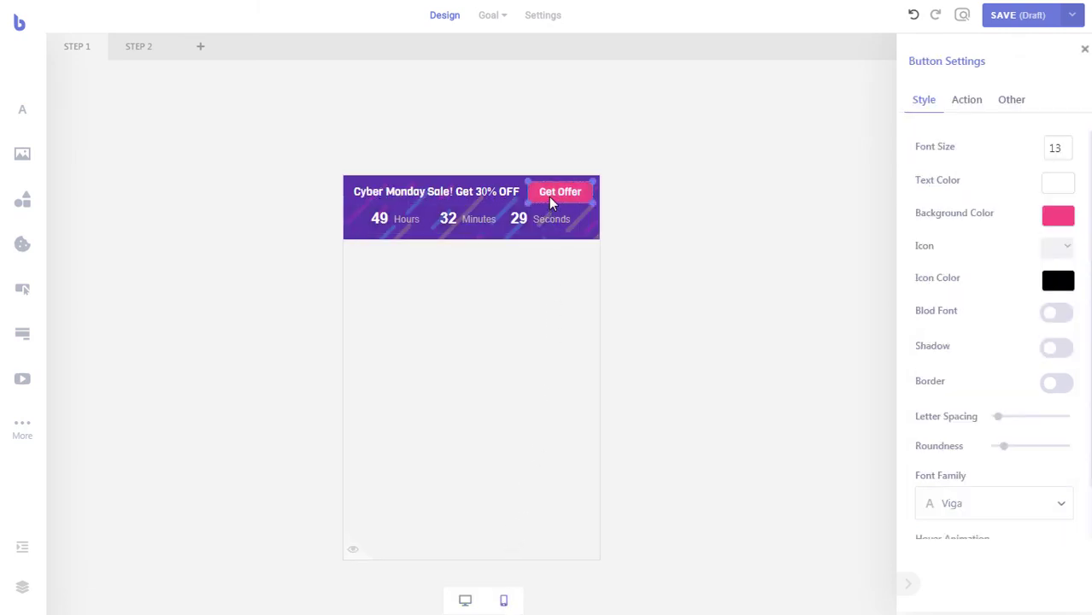
click(975, 107)
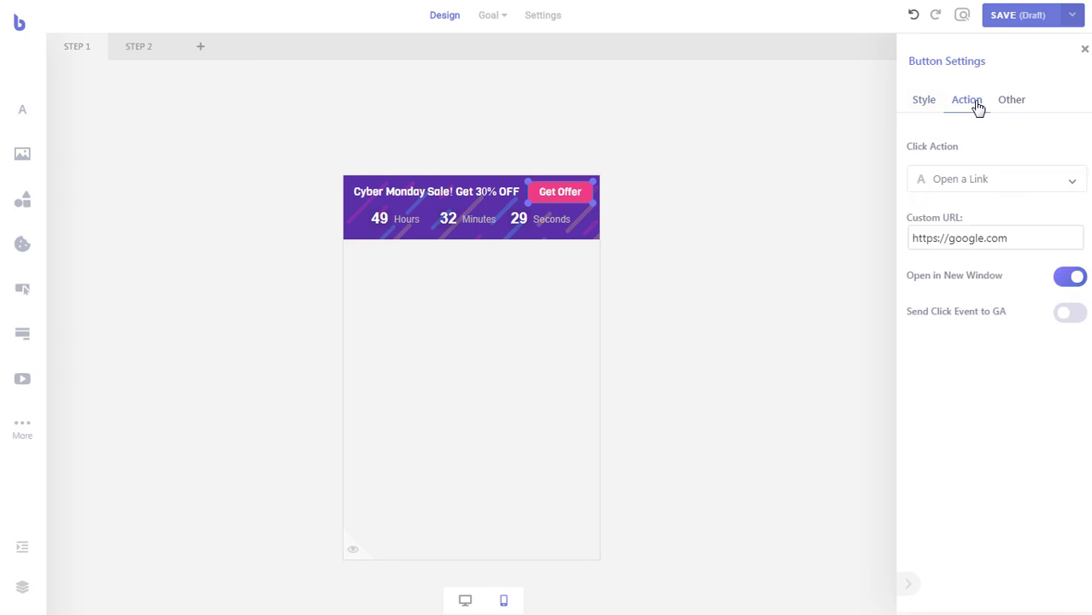
click(977, 177)
click(969, 260)
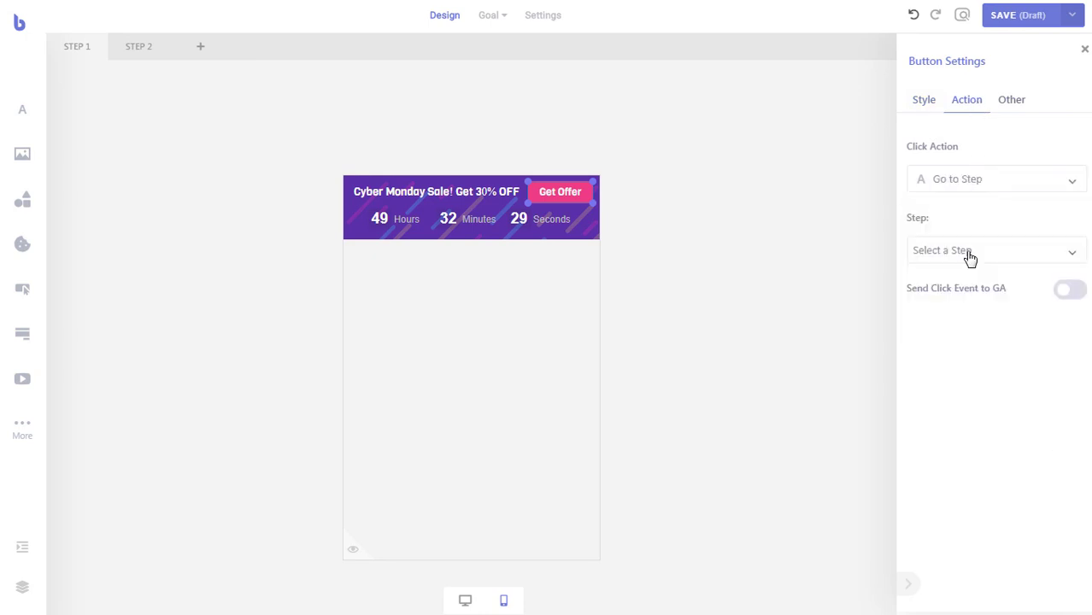
click(998, 252)
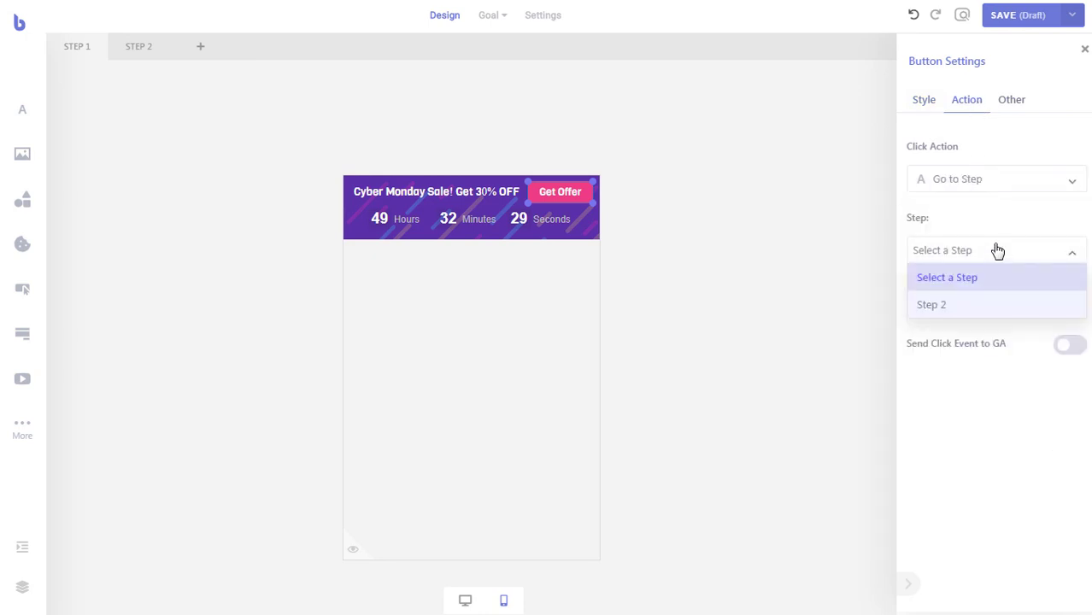
click(972, 305)
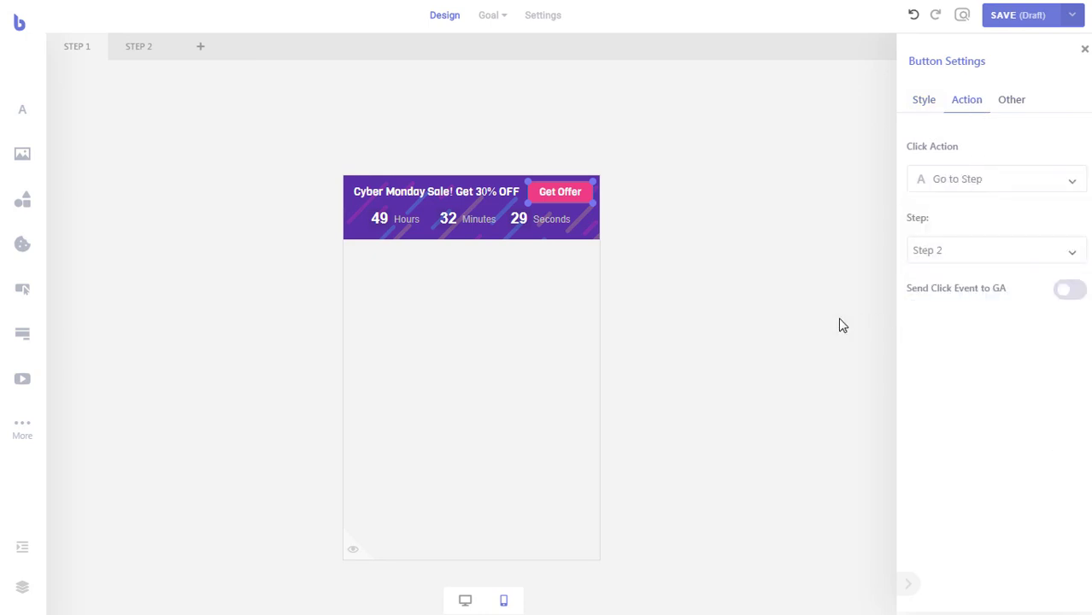
Return to the desktop layout, save the draft and test opening and closing the coupon popup from Get Offer in the live preview.
click(465, 600)
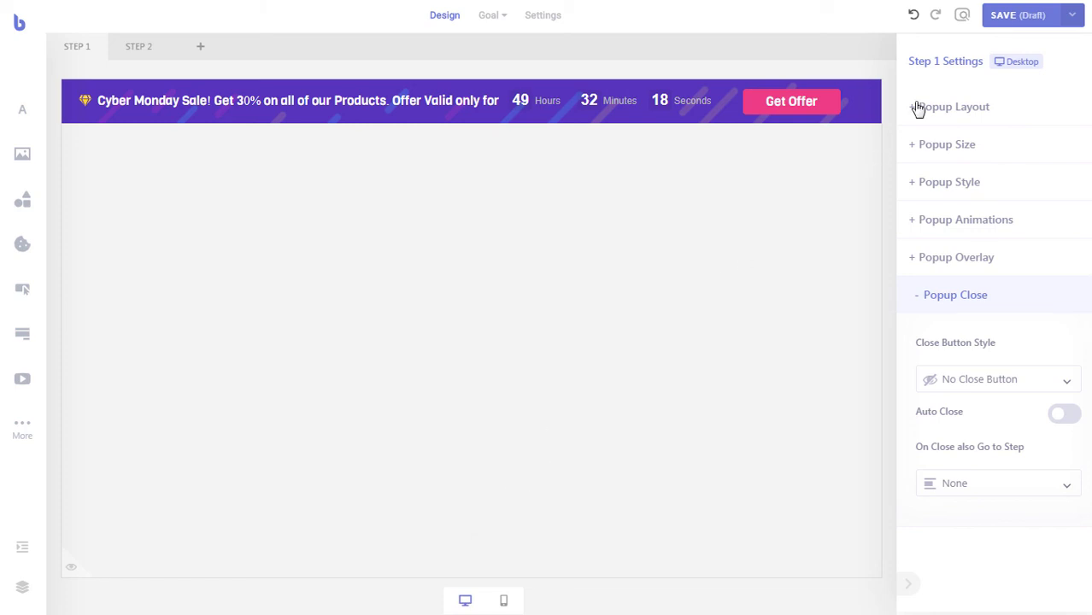
click(993, 17)
click(963, 16)
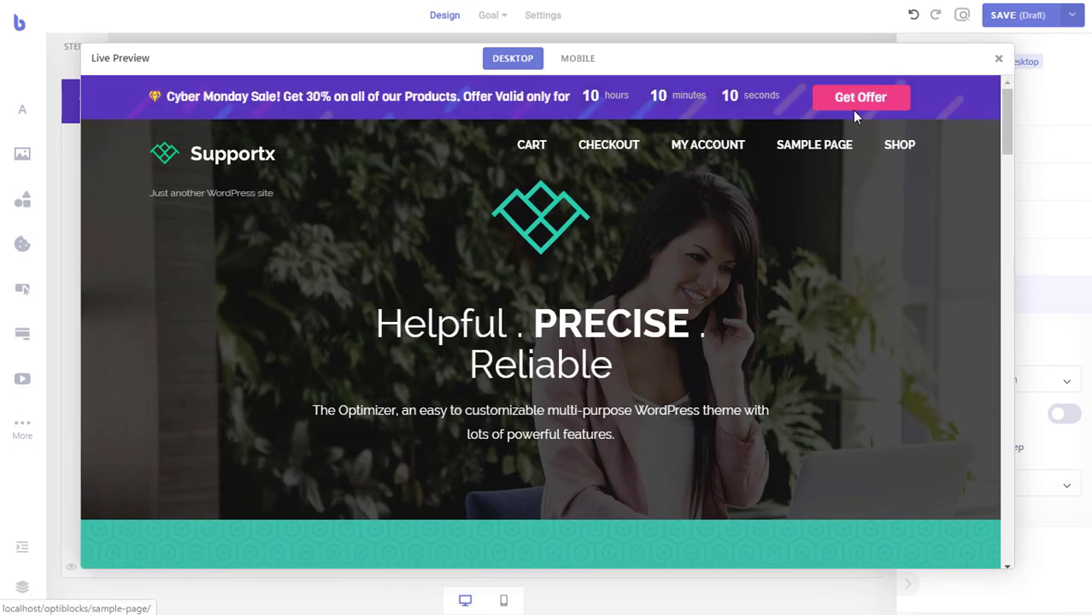
click(856, 110)
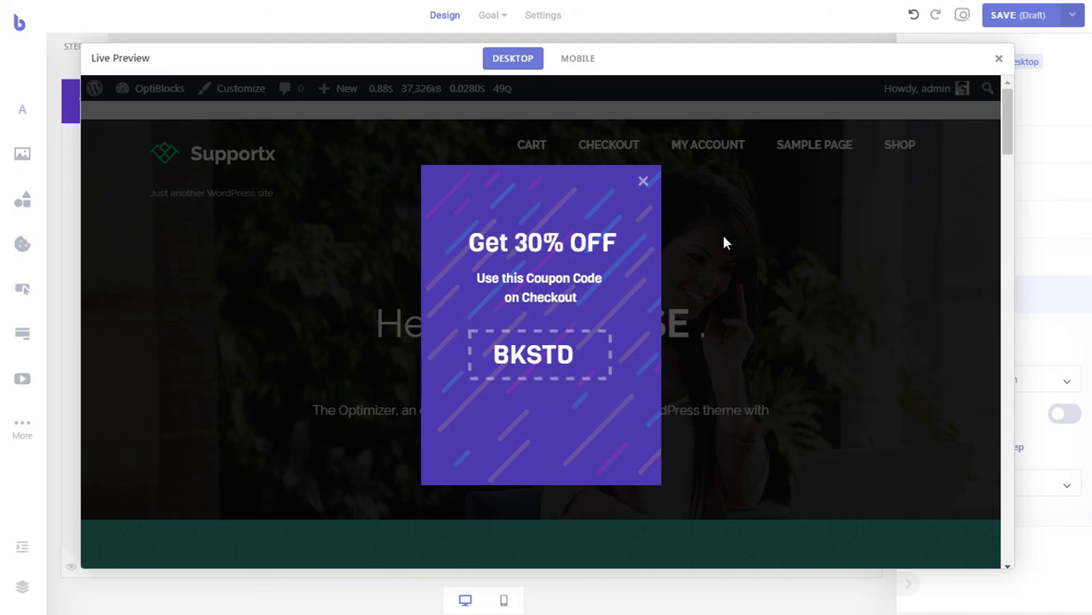
click(644, 182)
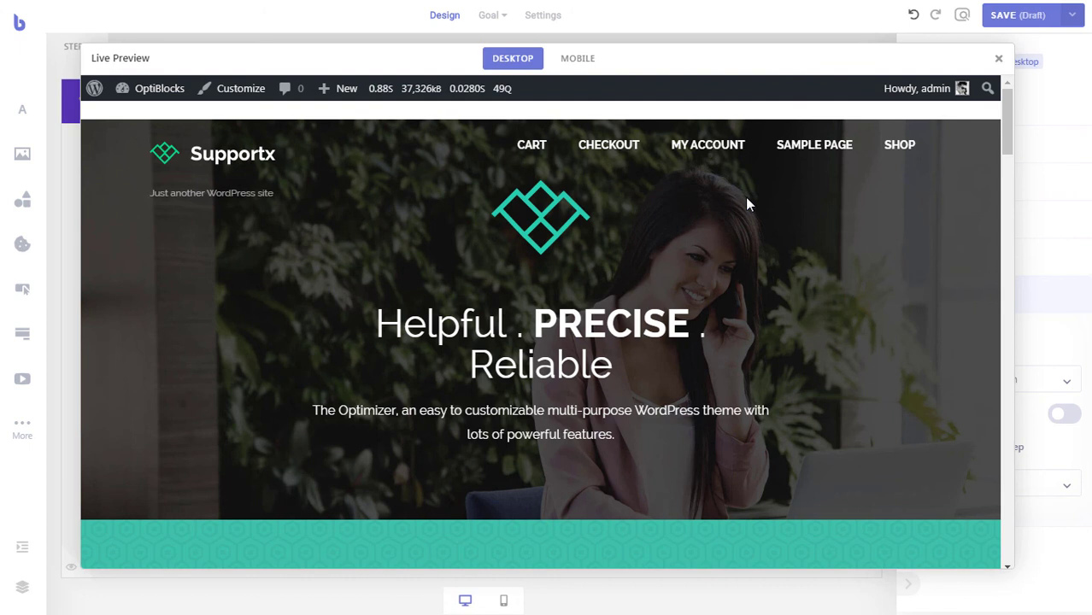
click(999, 60)
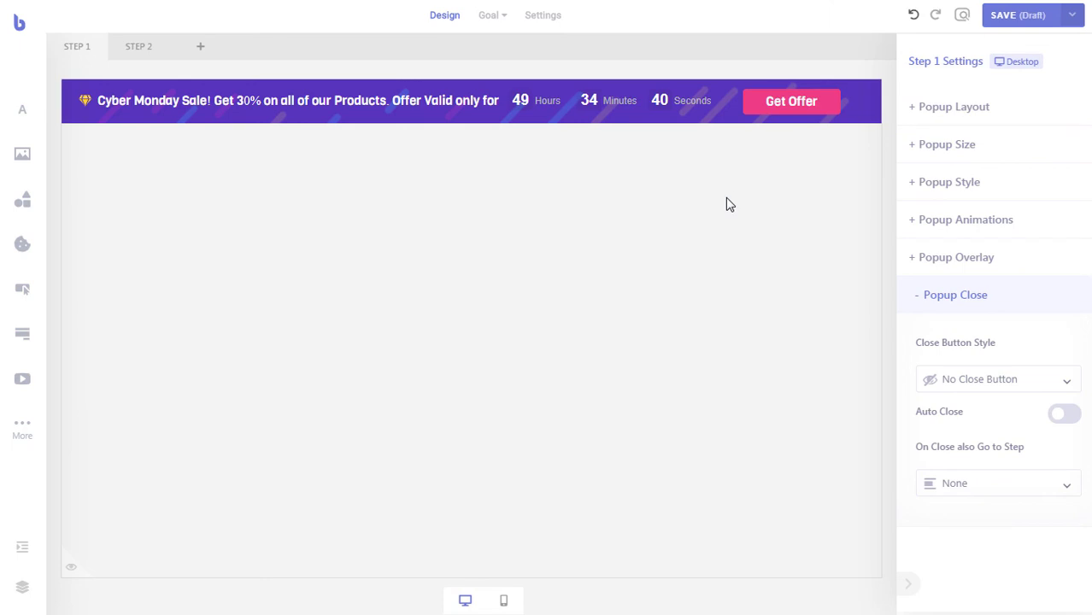
Make closing the desktop step 2 popup also go to Step 1.
click(136, 48)
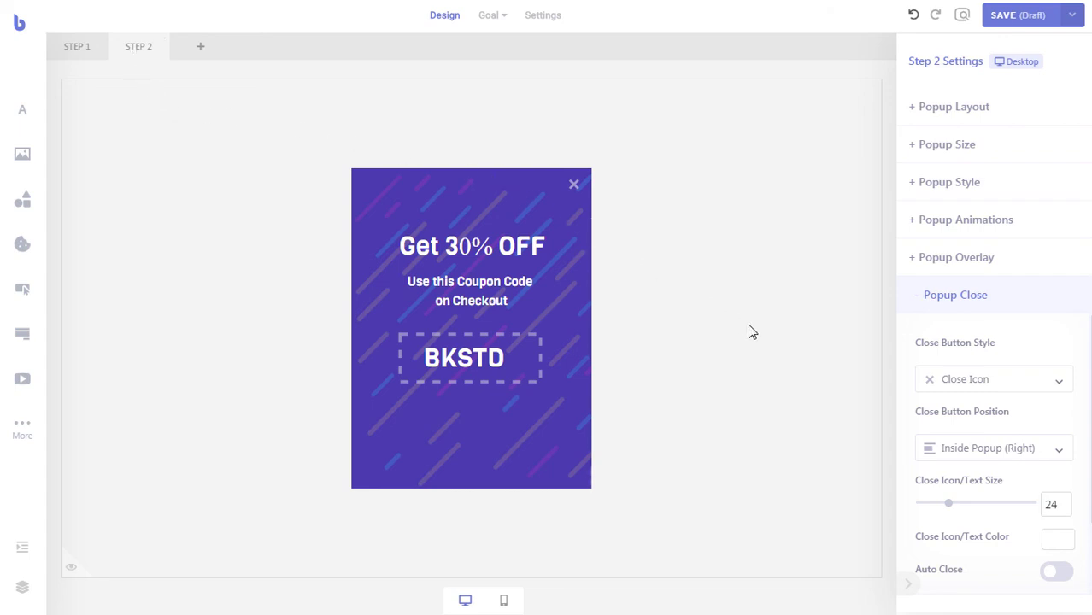
scroll(994, 422, down, 2)
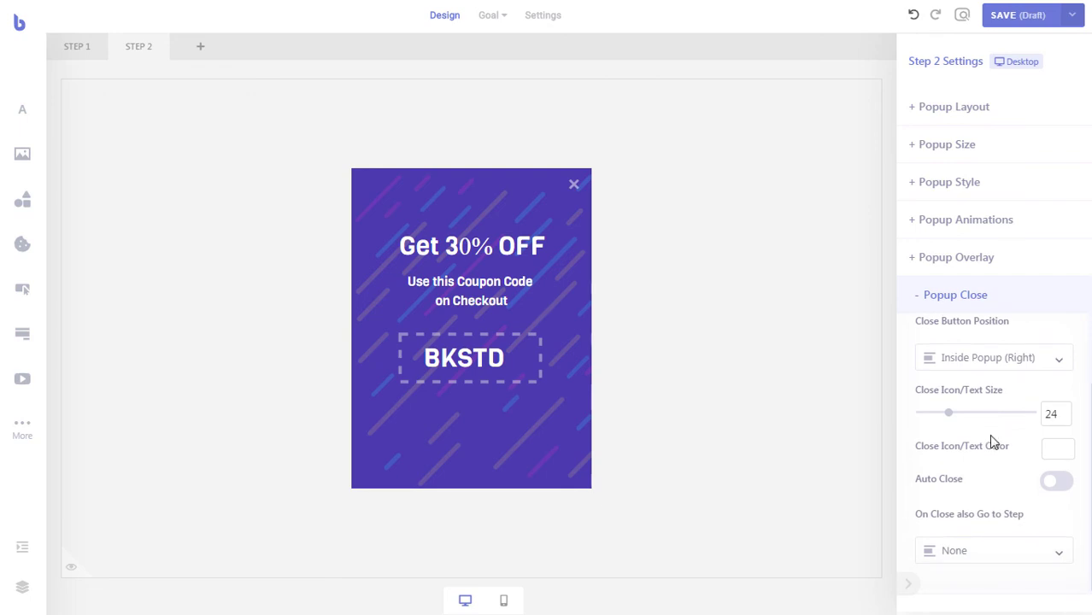
click(1008, 547)
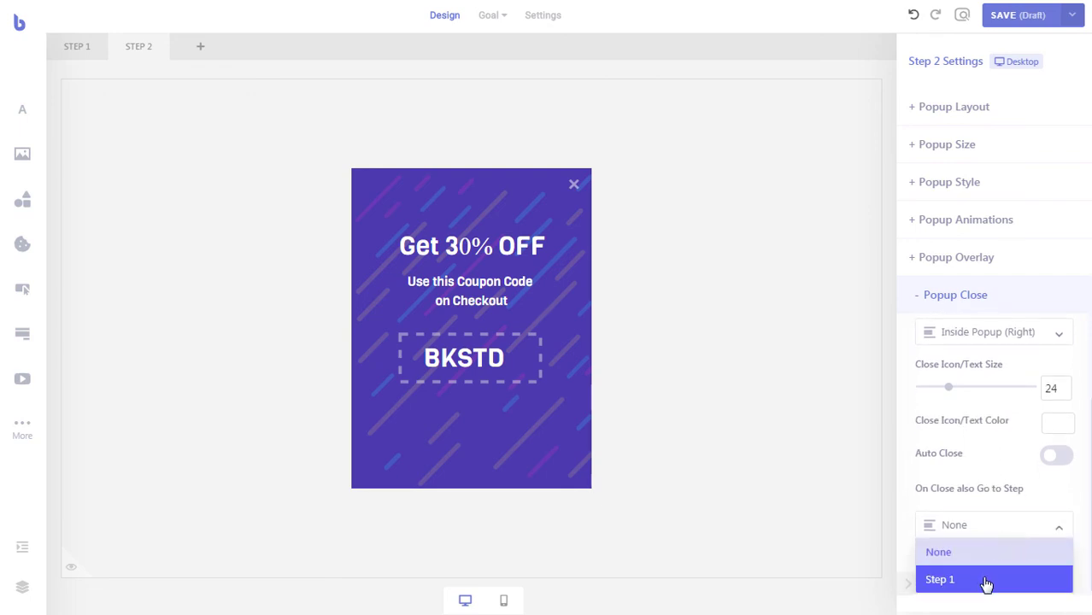
click(987, 581)
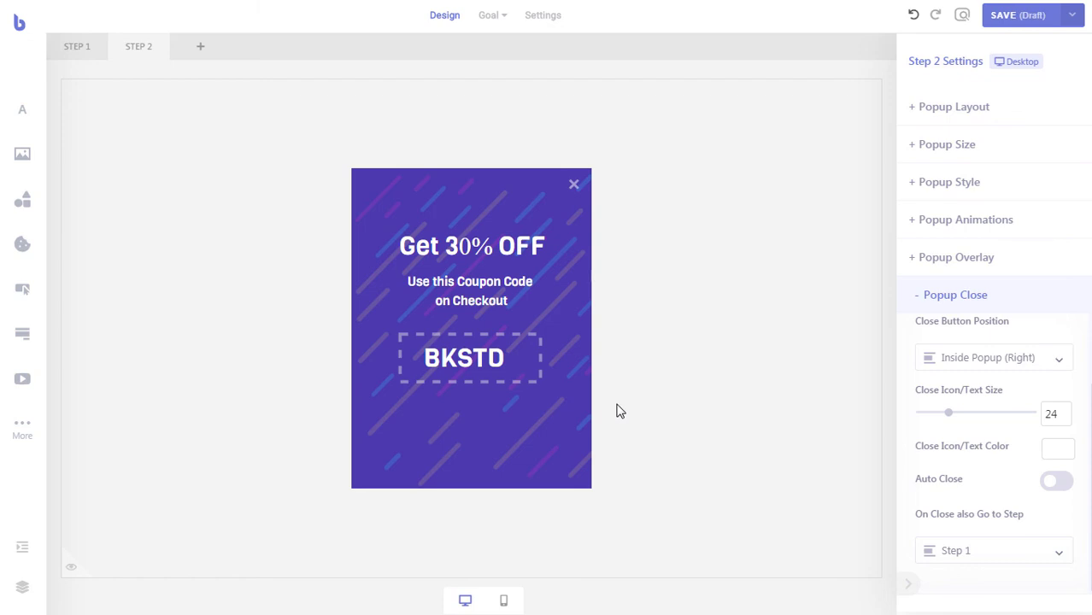
Save the draft from step 1 and test in the desktop live preview that closing the coupon popup brings back the top bar.
click(74, 53)
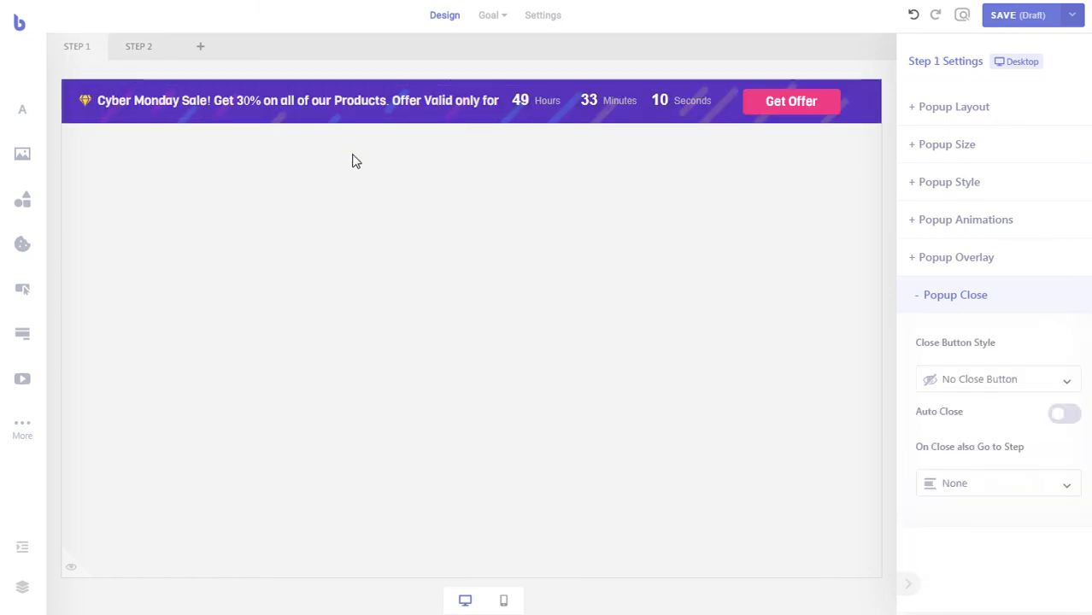
click(997, 27)
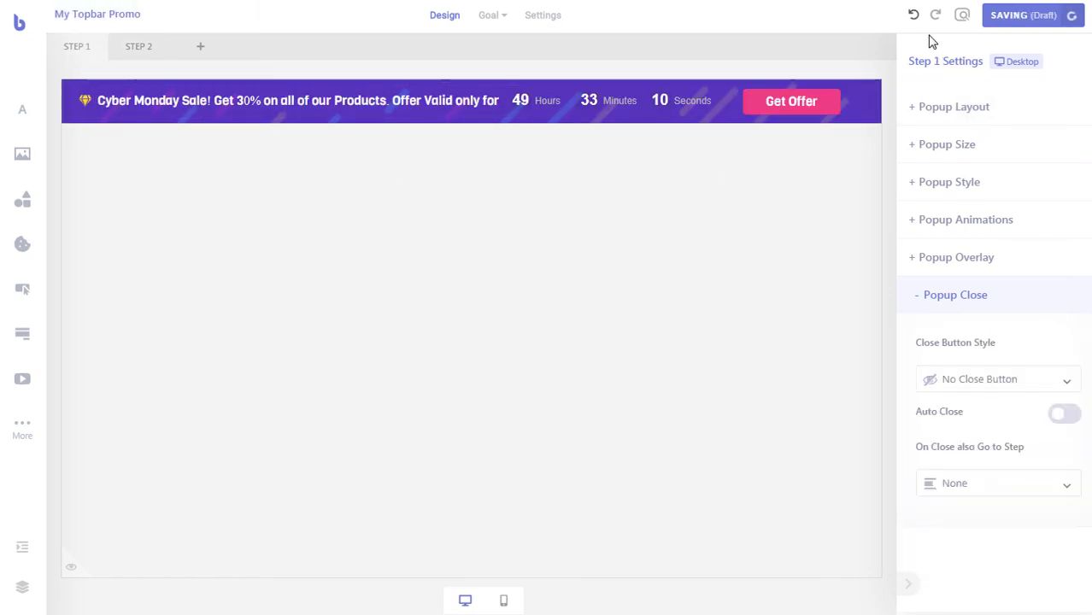
click(963, 20)
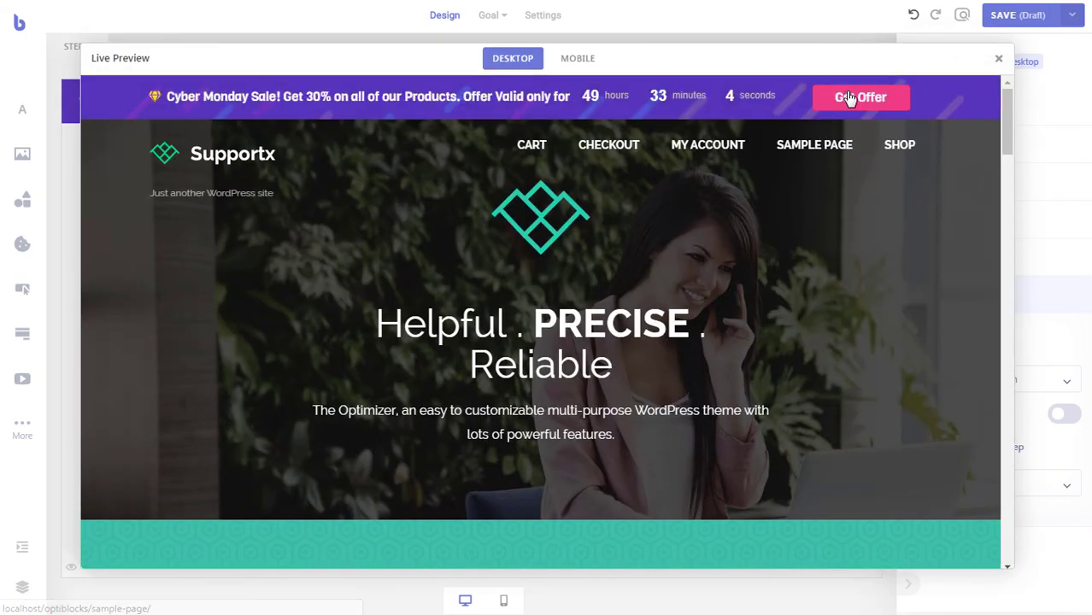
click(850, 98)
click(644, 181)
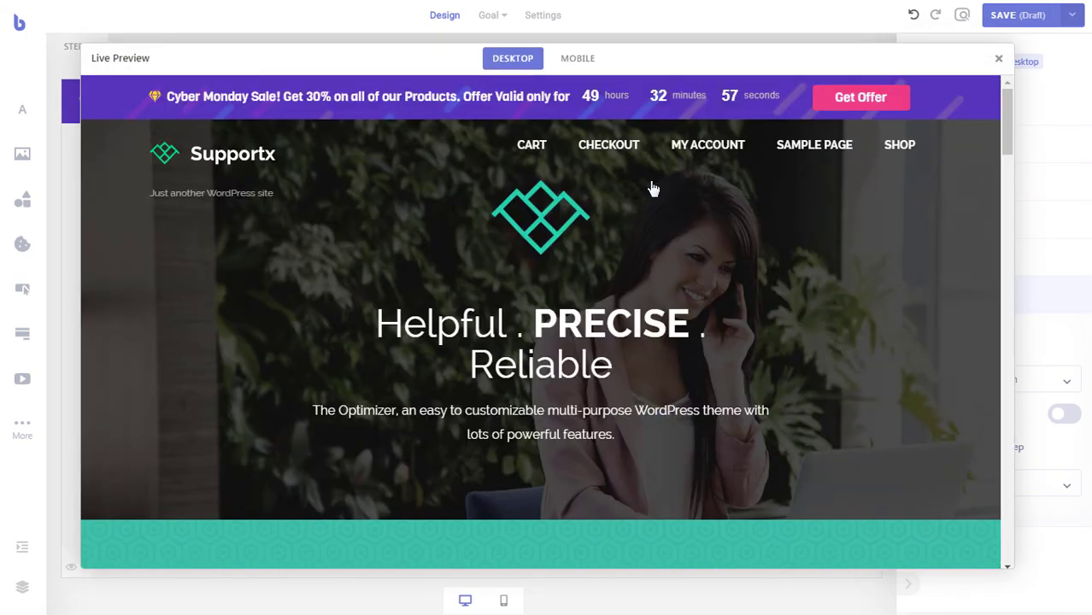
click(831, 104)
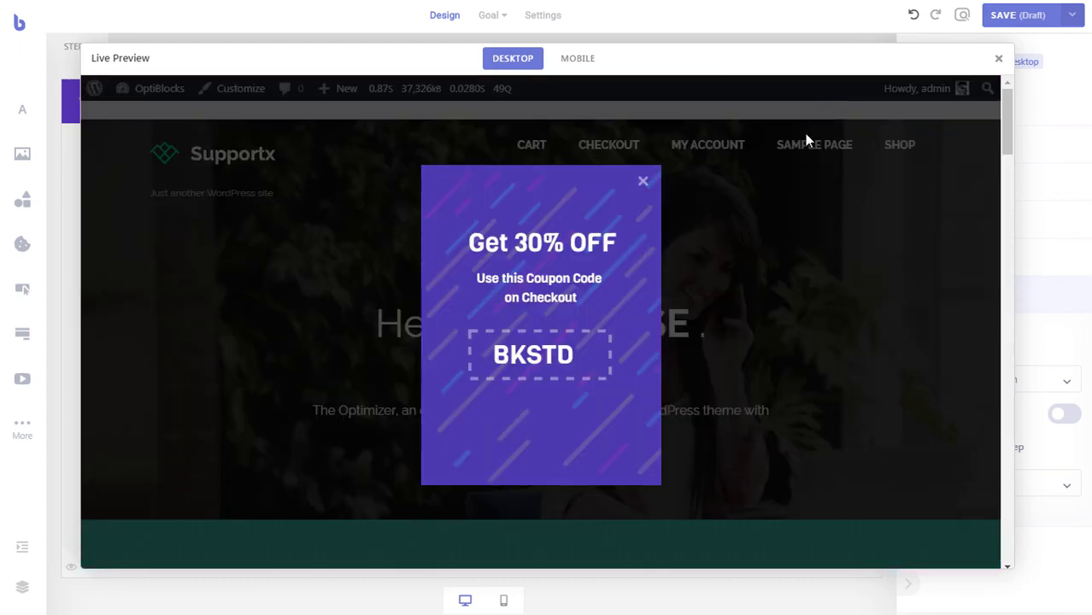
click(644, 182)
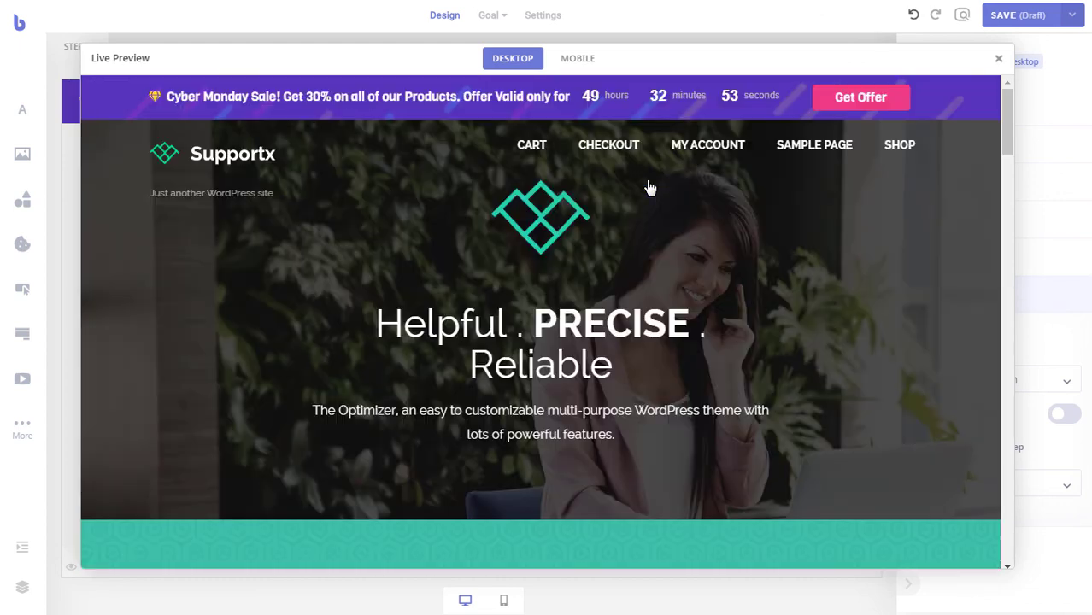
Check the coupon popup and its closing in the mobile live preview, and exit the preview.
click(580, 60)
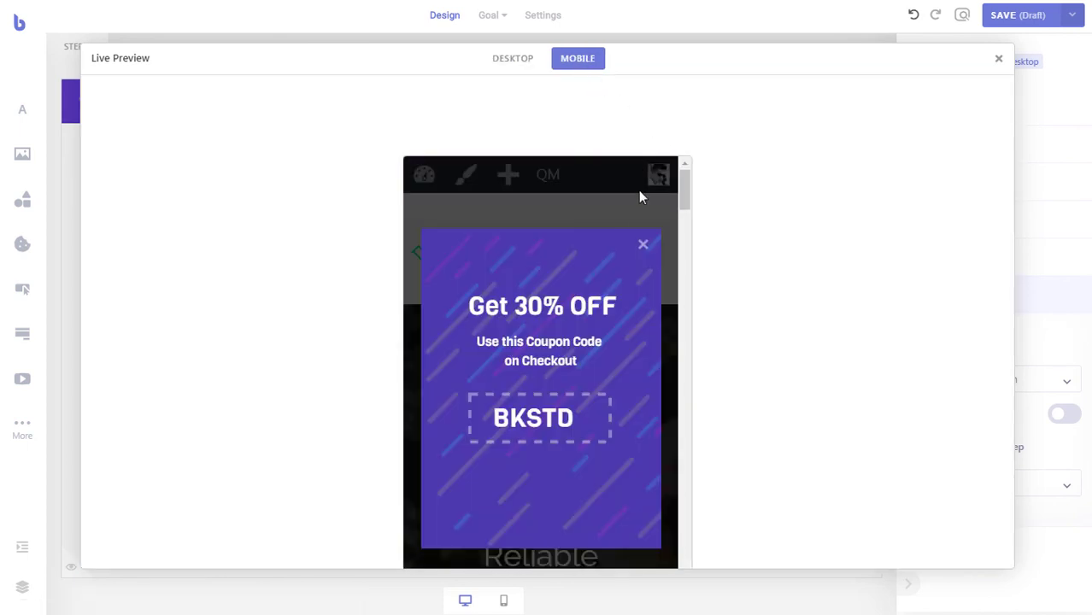
click(645, 246)
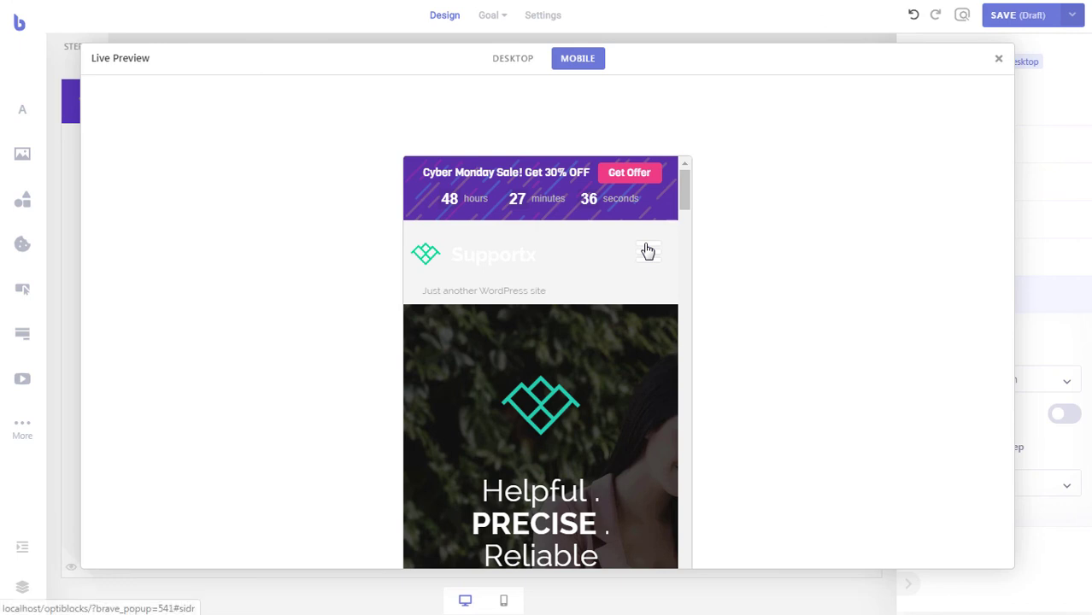
click(998, 59)
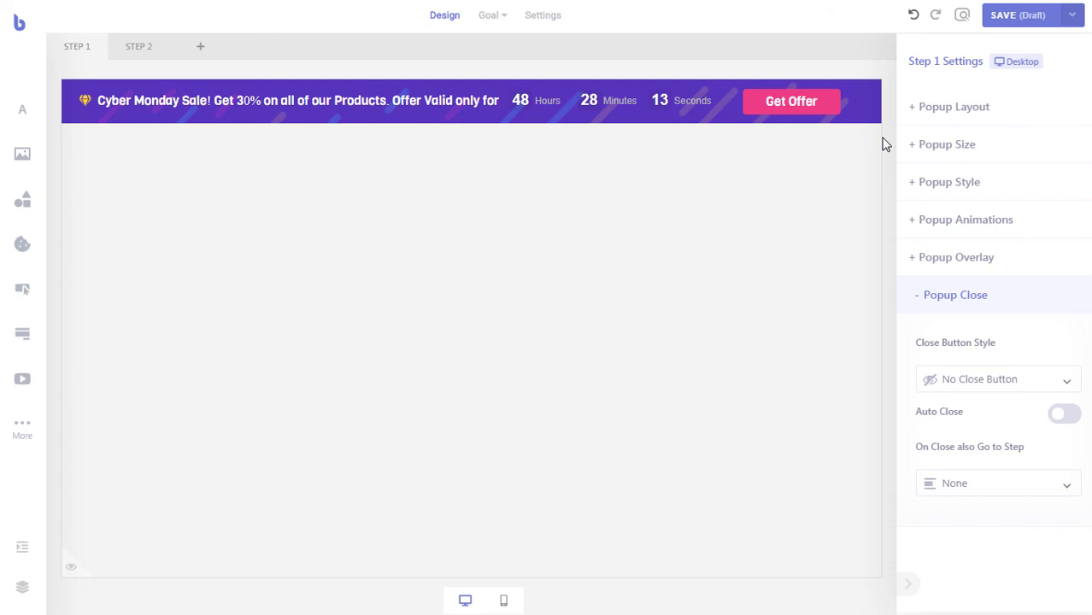
Set the target step of the popup's goal to Step 2.
click(493, 15)
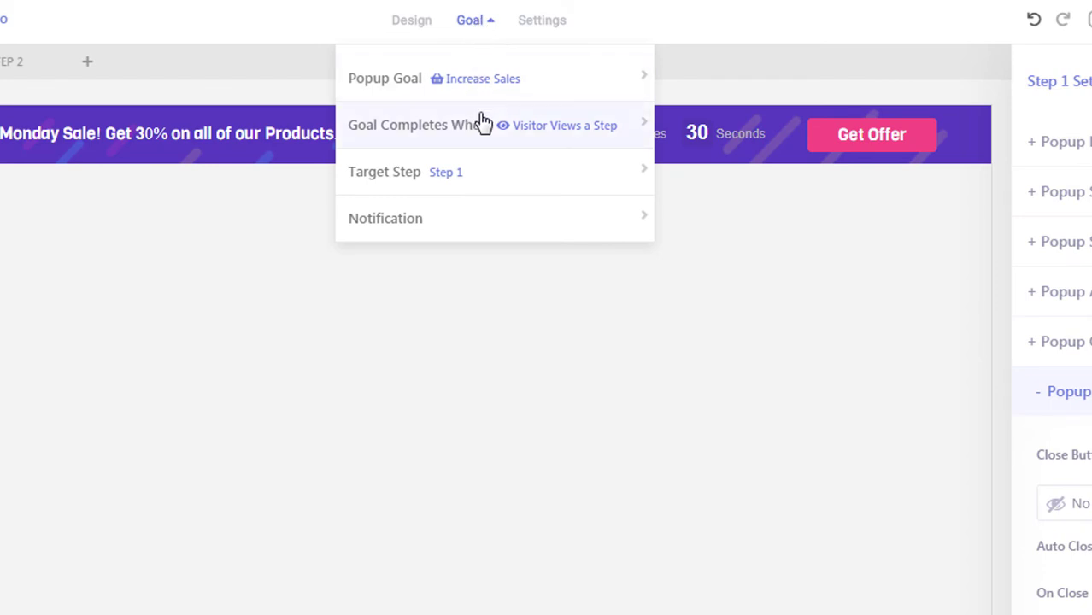
mouse_move(484, 122)
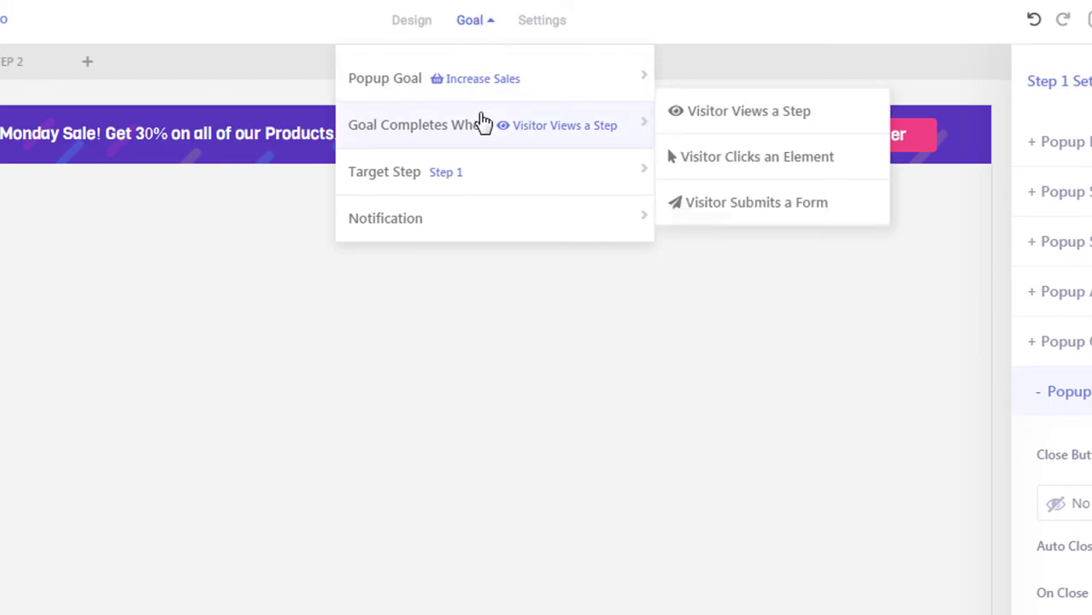
click(484, 122)
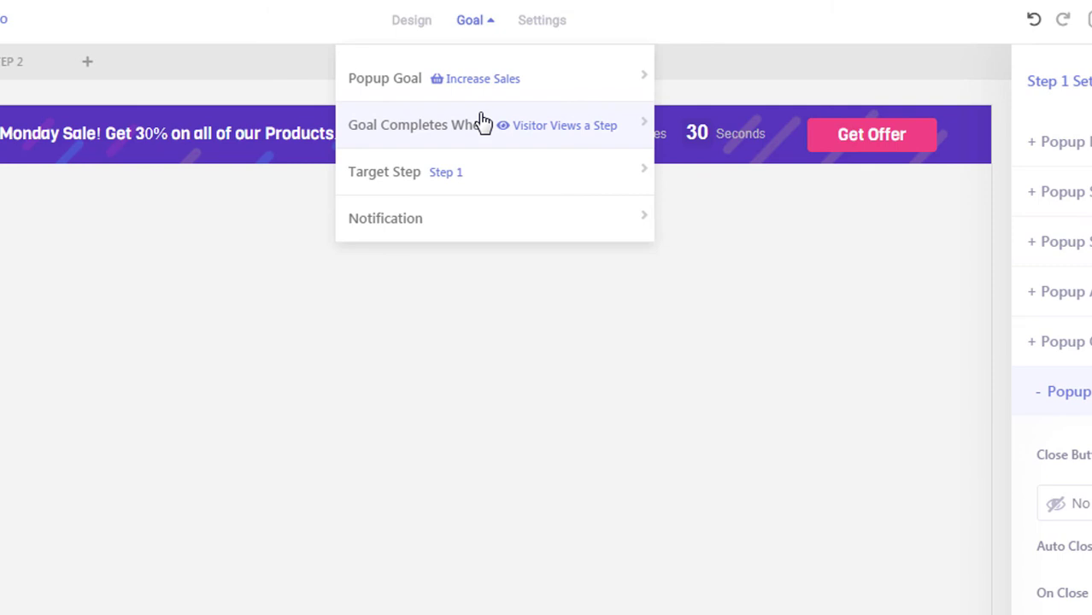
mouse_move(480, 178)
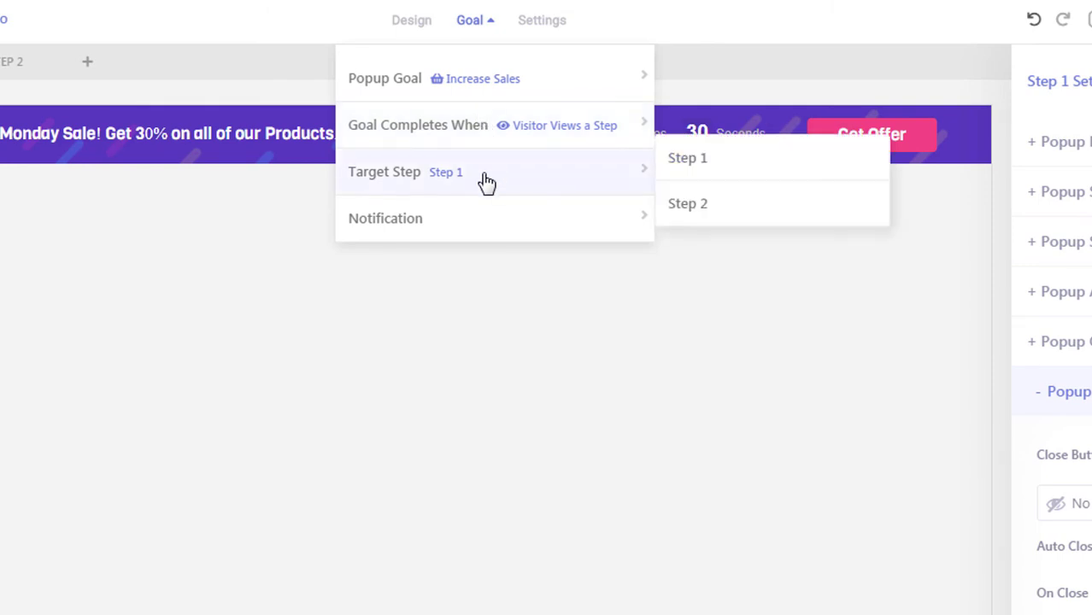
click(699, 207)
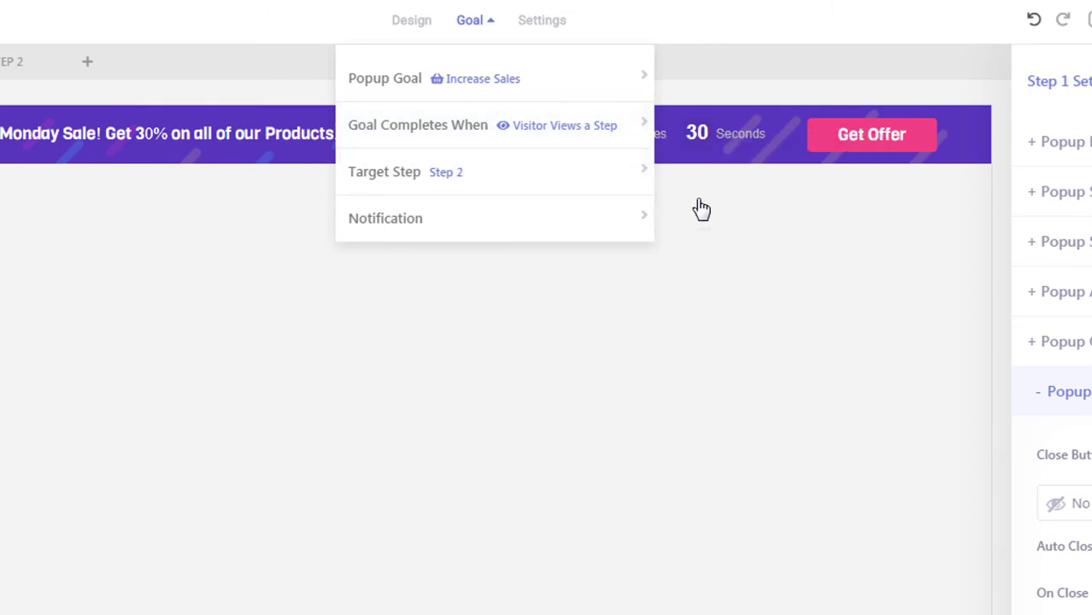